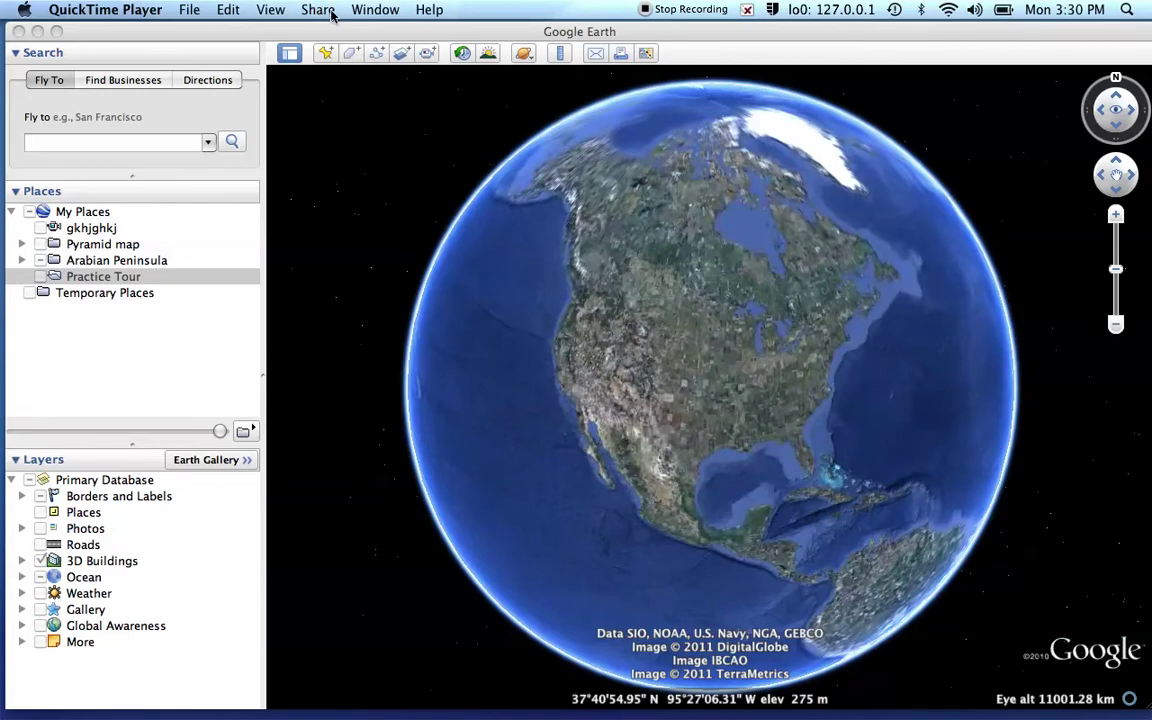
# Create a folder named Islam Tour inside the Practice Tour folder
pyautogui.click(348, 37)
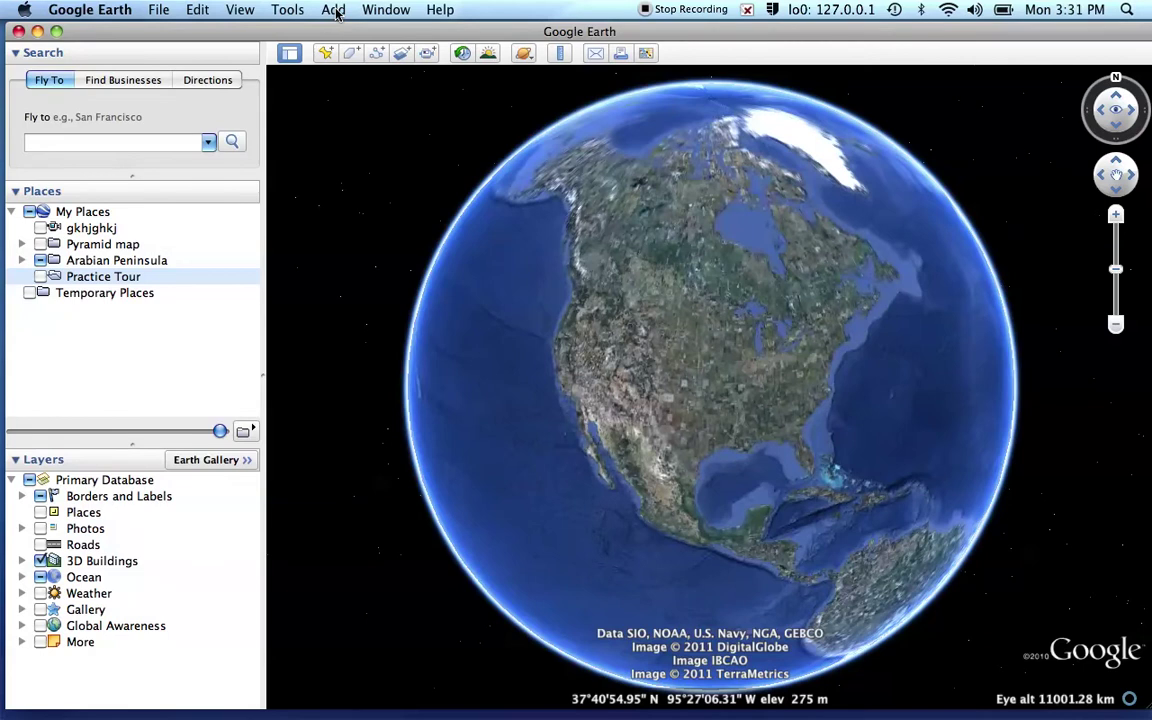
pyautogui.click(334, 10)
pyautogui.click(351, 31)
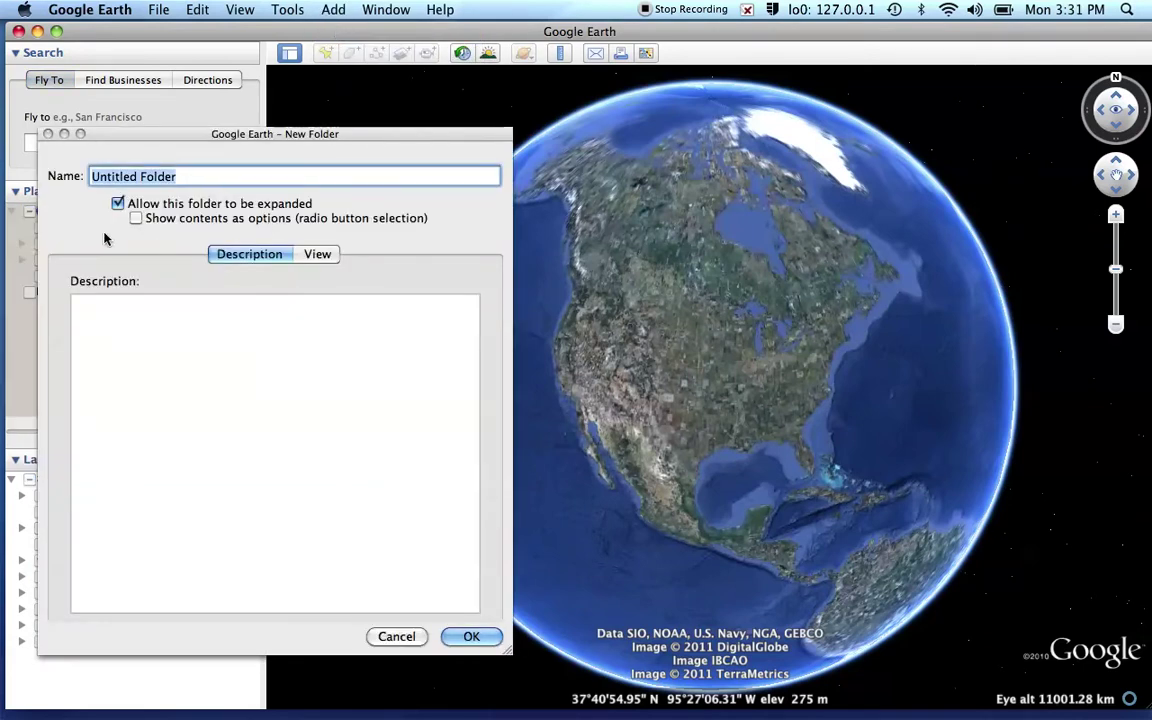
pyautogui.write('Is')
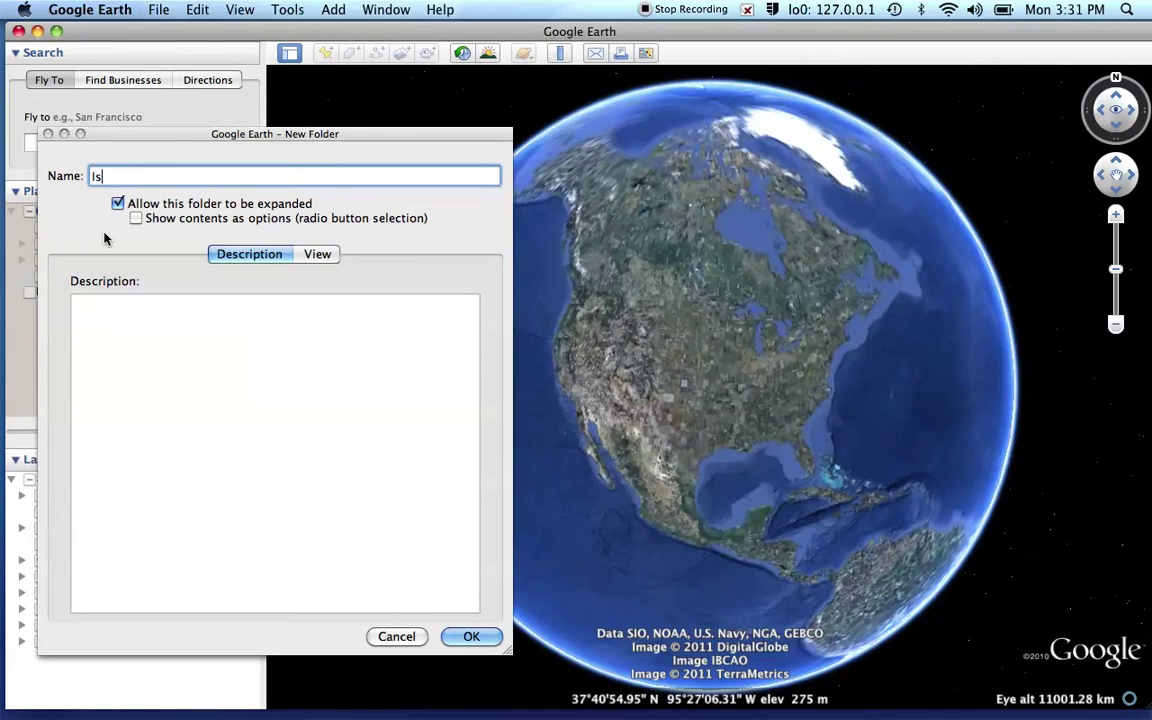
pyautogui.write('lam Tour')
pyautogui.click(455, 634)
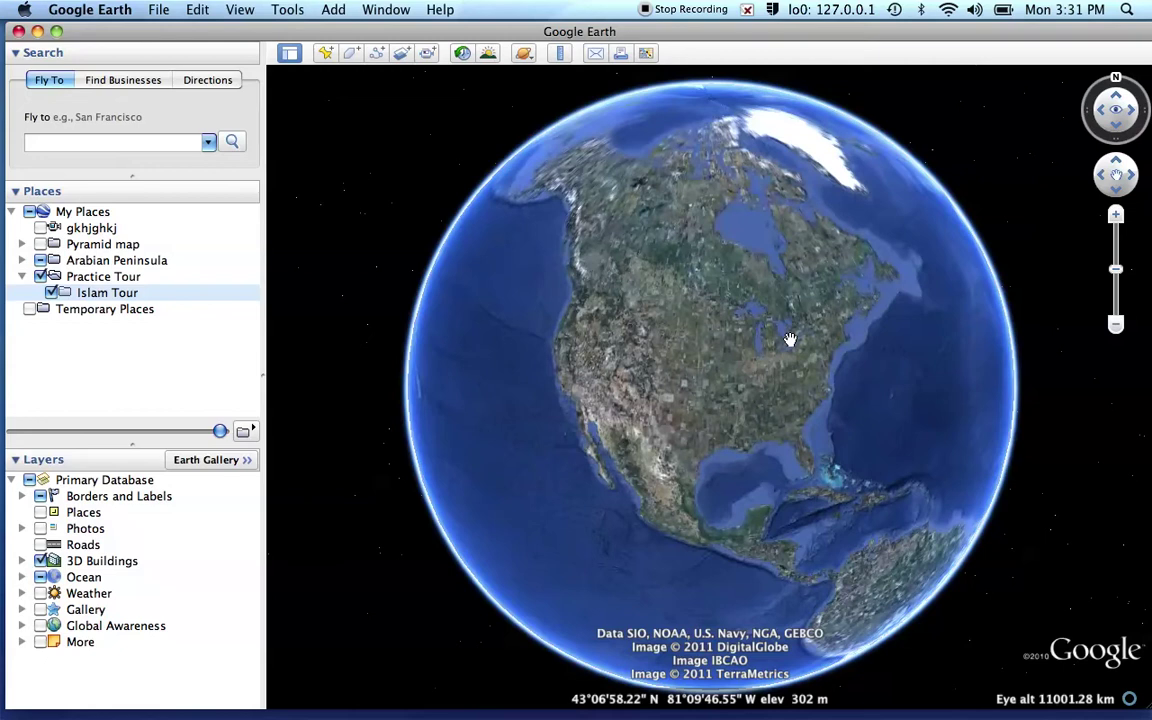
# Add a placemark named 1 in the Islam Tour folder at the centre of the North America view
pyautogui.click(328, 52)
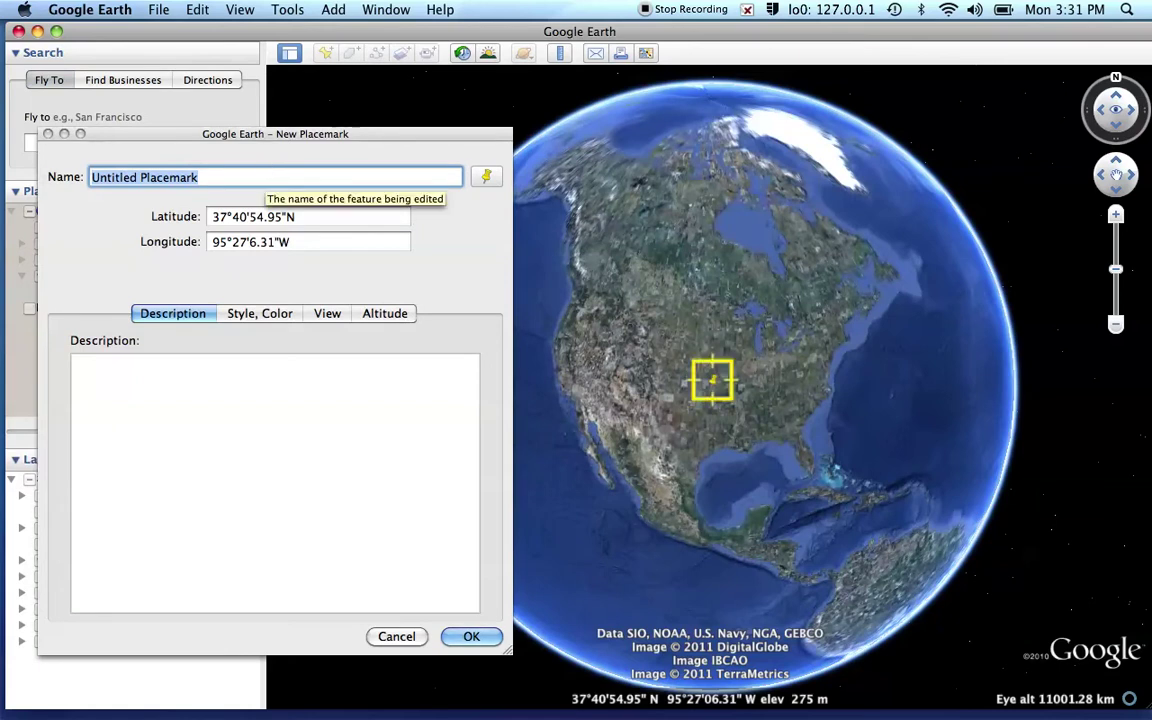
pyautogui.write('1')
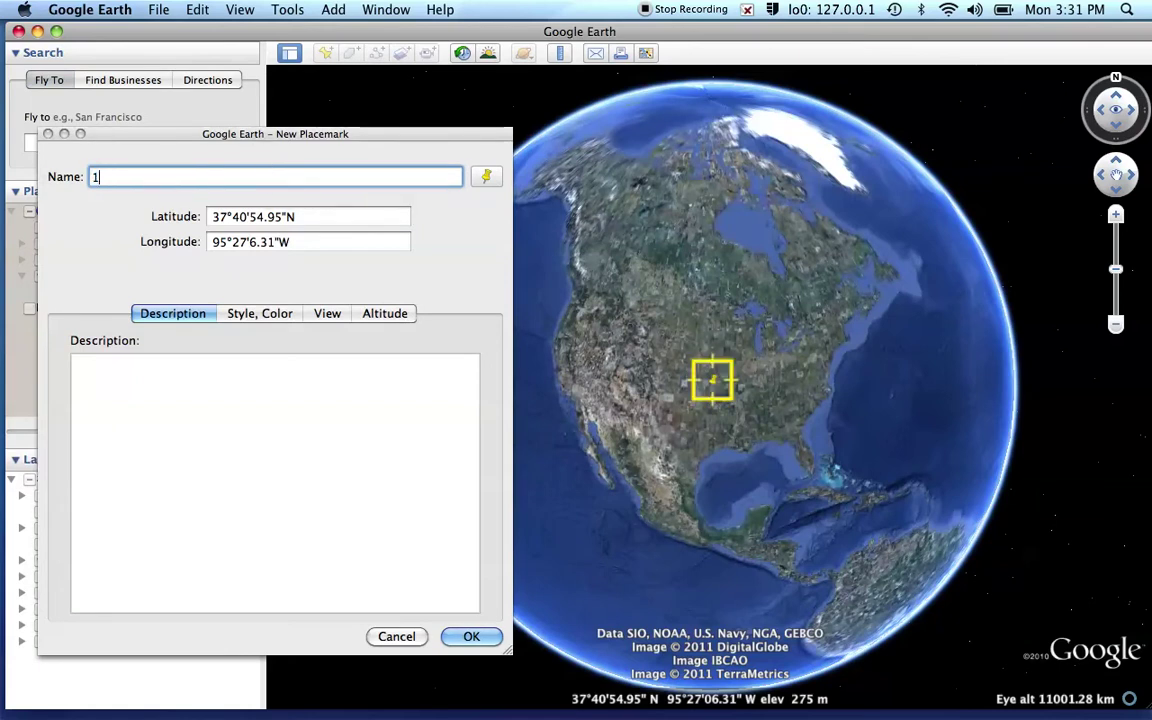
pyautogui.click(471, 636)
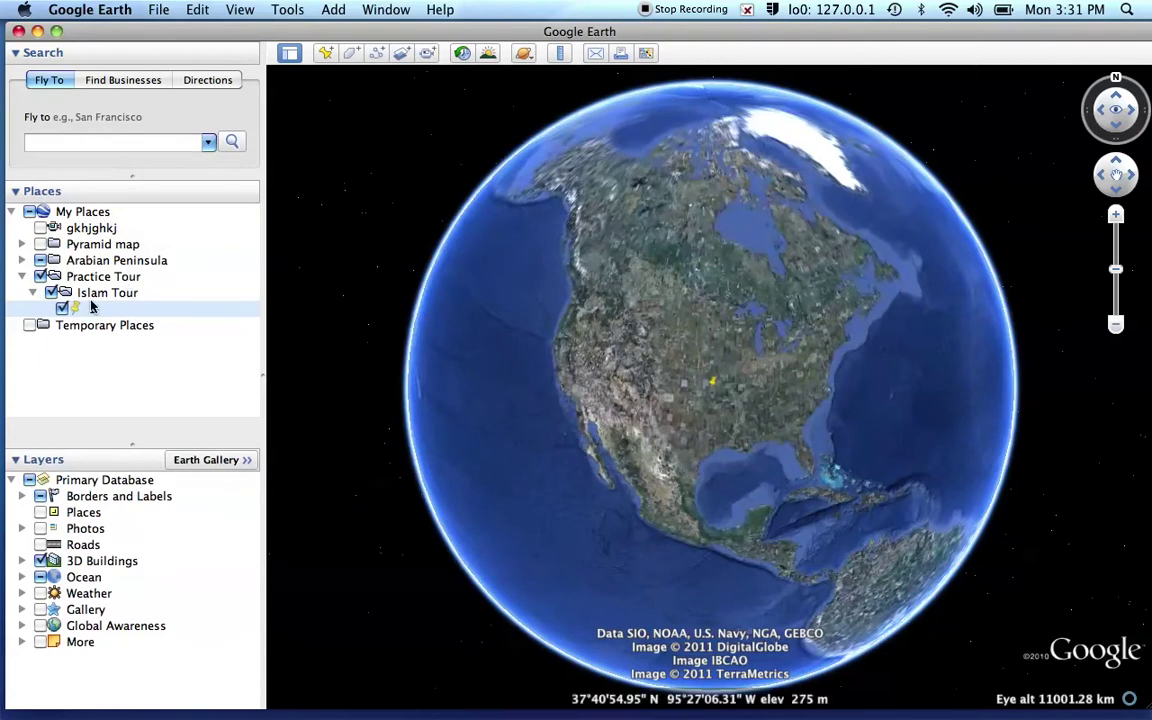
# Add a placemark named 2 in western Arabia near the Red Sea coast, at about 22°55'N, 39°53'E
pyautogui.moveTo(767, 377); pyautogui.dragTo(481, 380)
pyautogui.moveTo(753, 373); pyautogui.dragTo(345, 314)
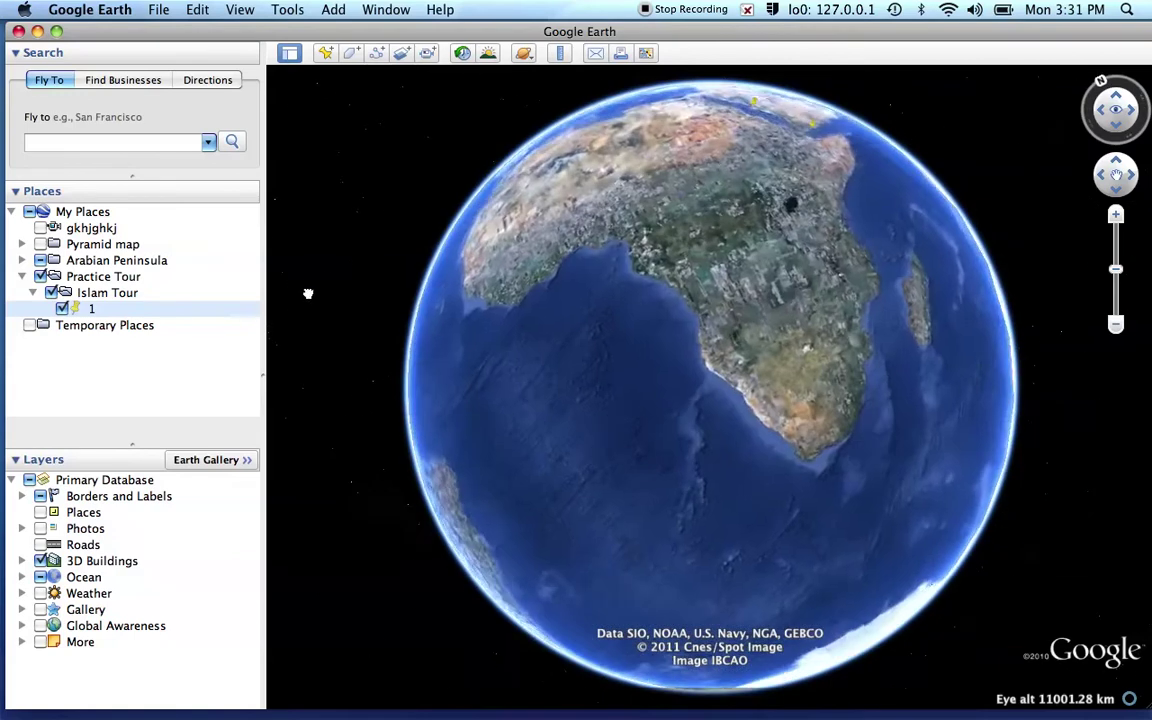
pyautogui.moveTo(848, 342); pyautogui.dragTo(612, 514)
pyautogui.moveTo(784, 402); pyautogui.dragTo(832, 427)
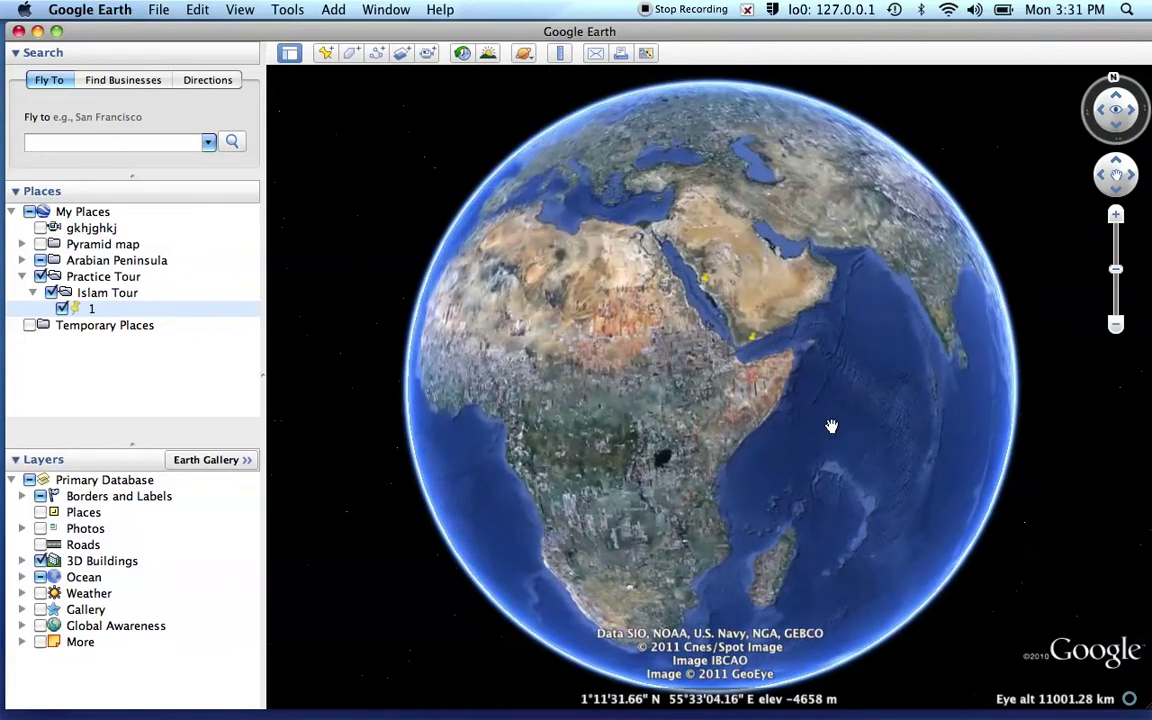
pyautogui.moveTo(846, 391); pyautogui.dragTo(850, 443)
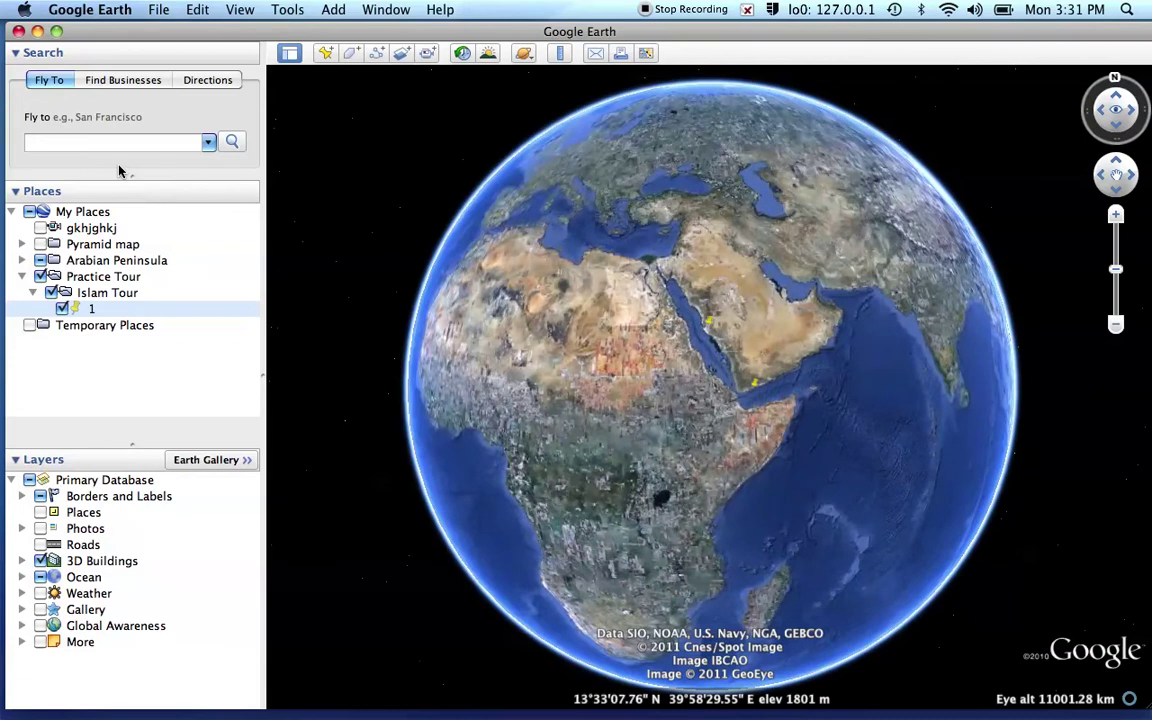
pyautogui.click(327, 53)
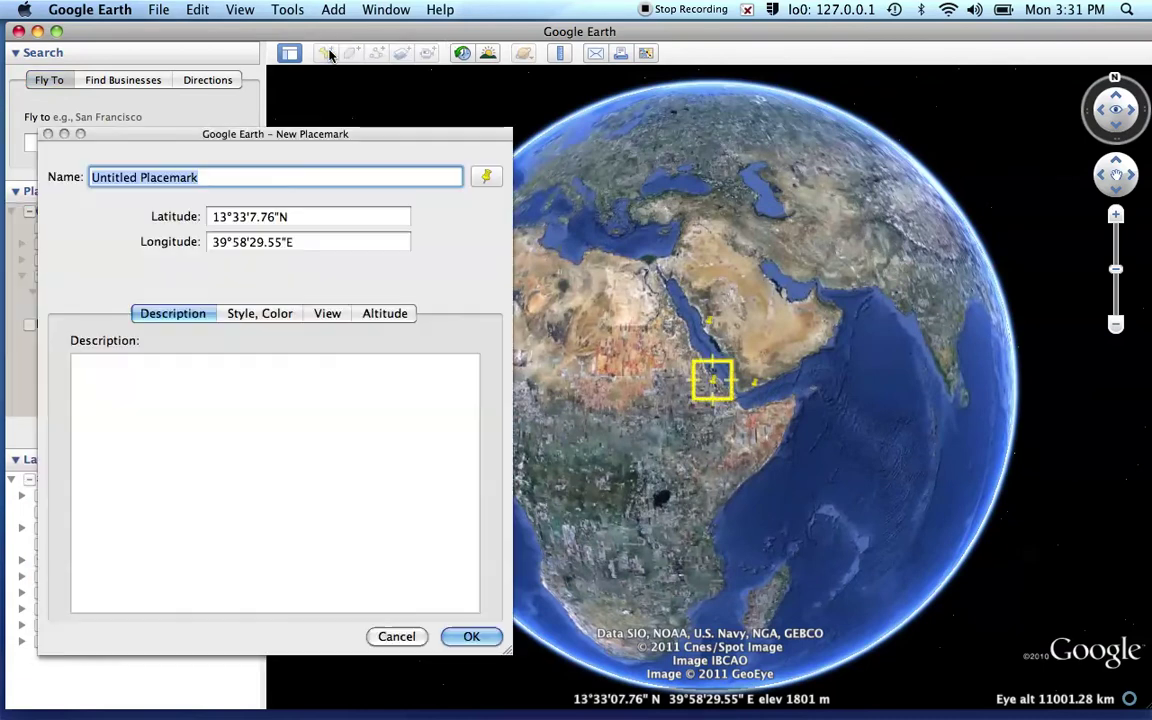
pyautogui.write('2')
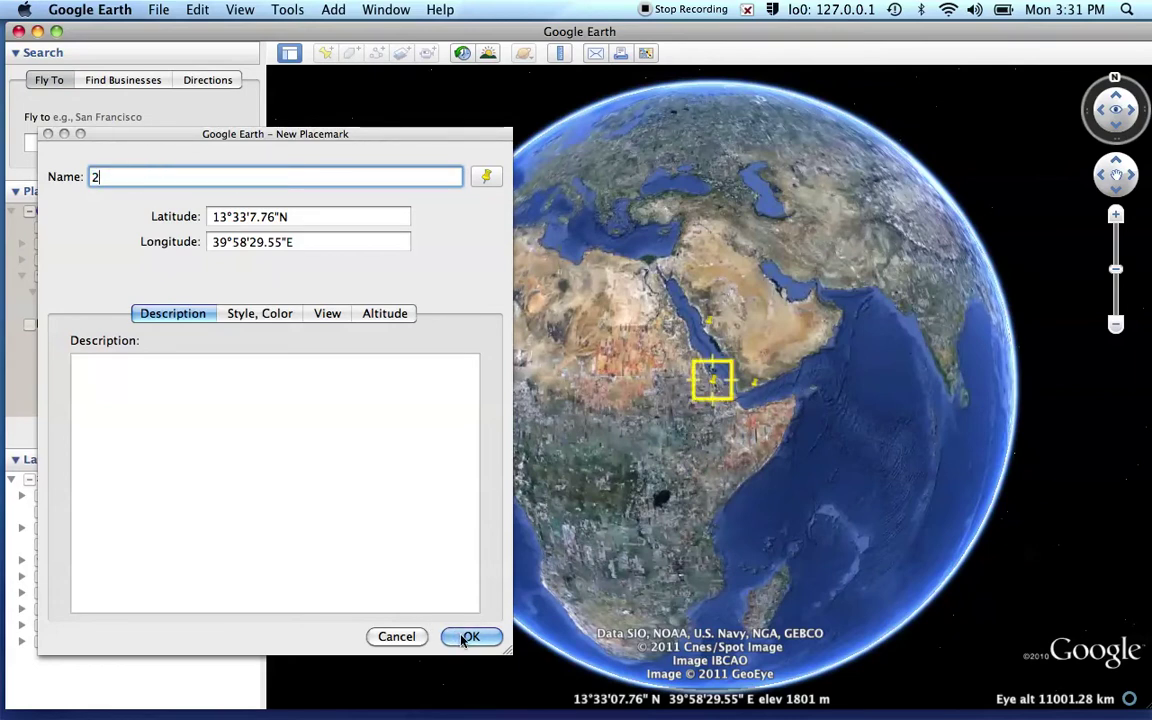
pyautogui.moveTo(781, 478); pyautogui.dragTo(782, 504)
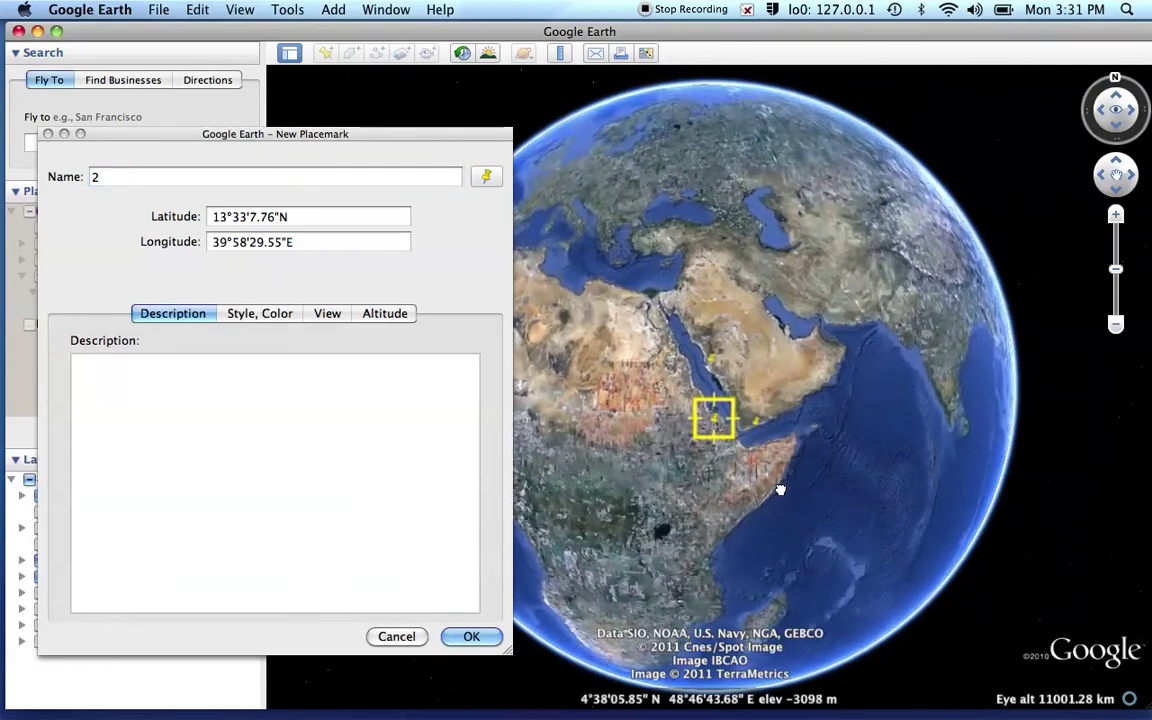
pyautogui.moveTo(714, 437); pyautogui.dragTo(713, 373)
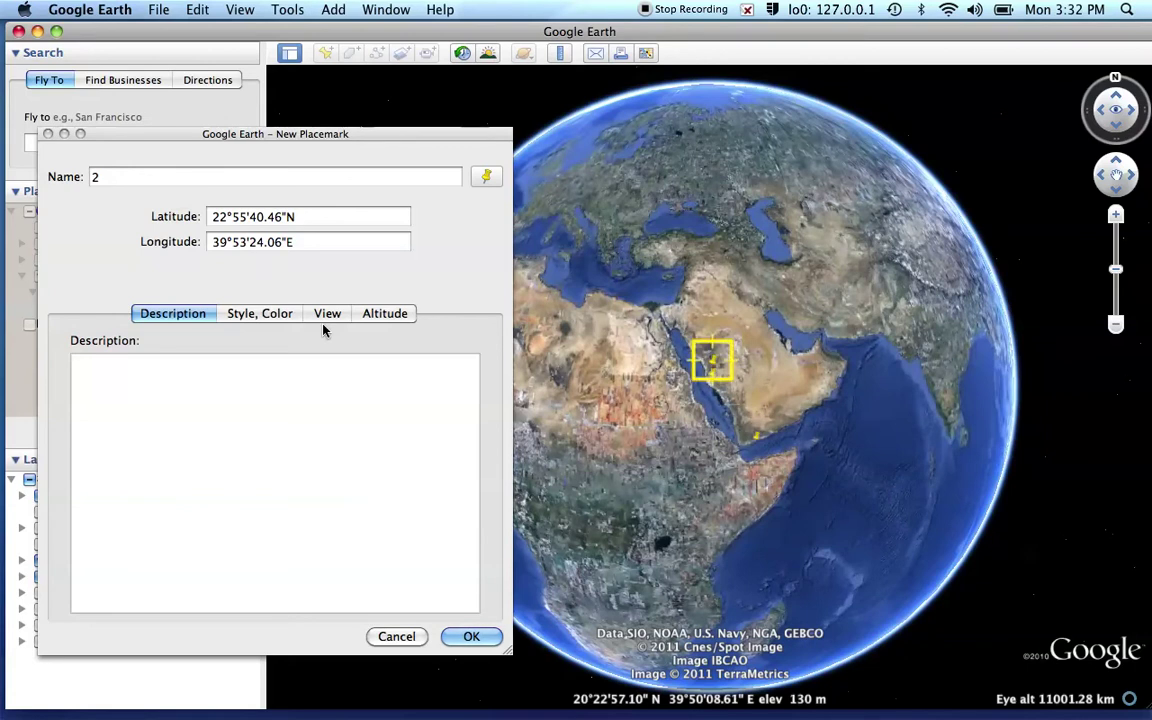
pyautogui.click(467, 636)
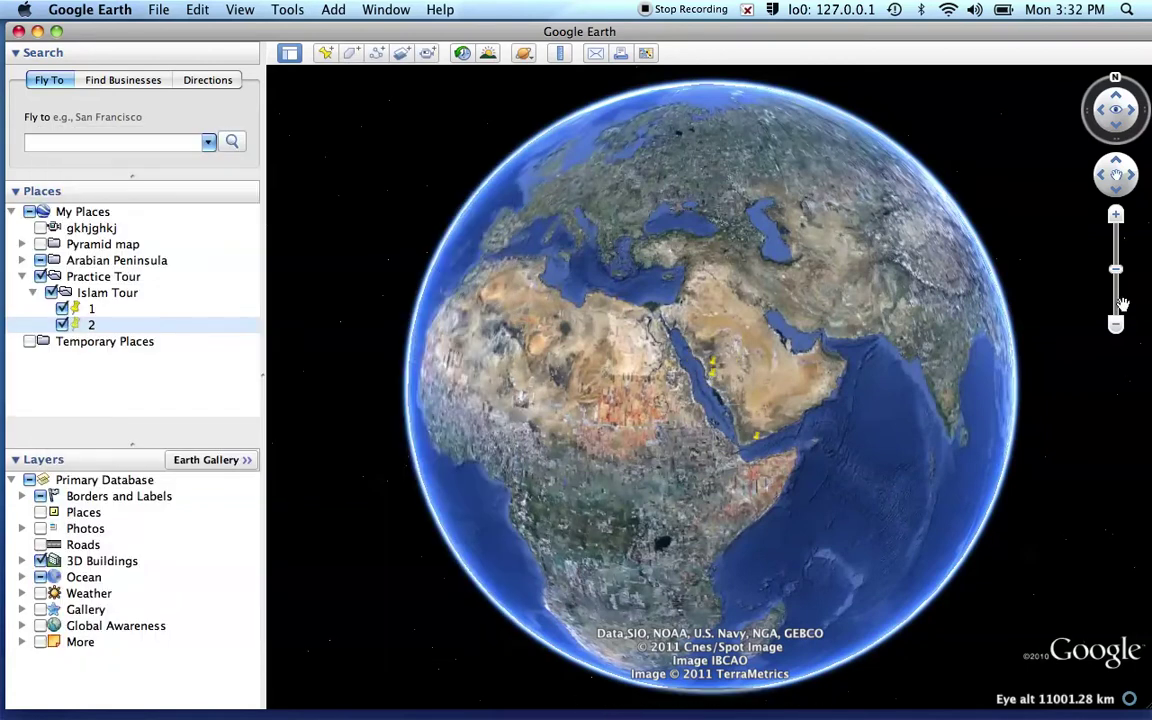
# Hide all visible placemarks in the Arabian Peninsula's Kaaba subfolder: Kaaba 11, 9, 10, 13, 8, 12, Kaaba and Kabba7
pyautogui.click(1117, 215)
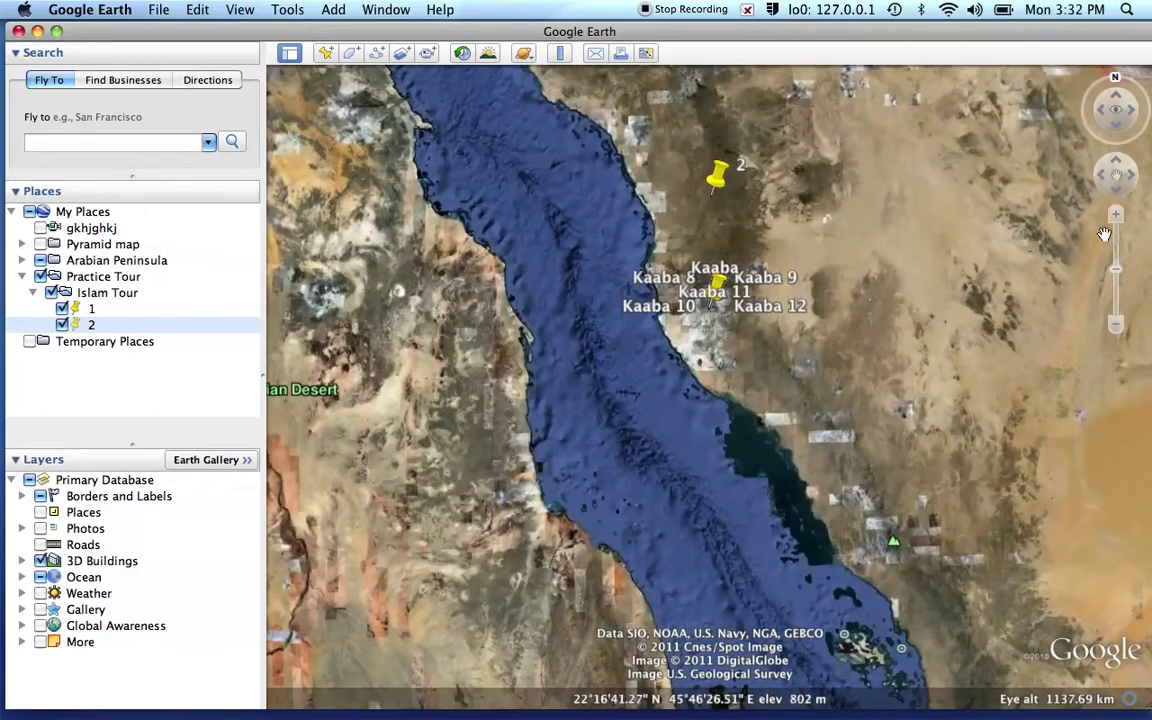
pyautogui.click(1117, 216)
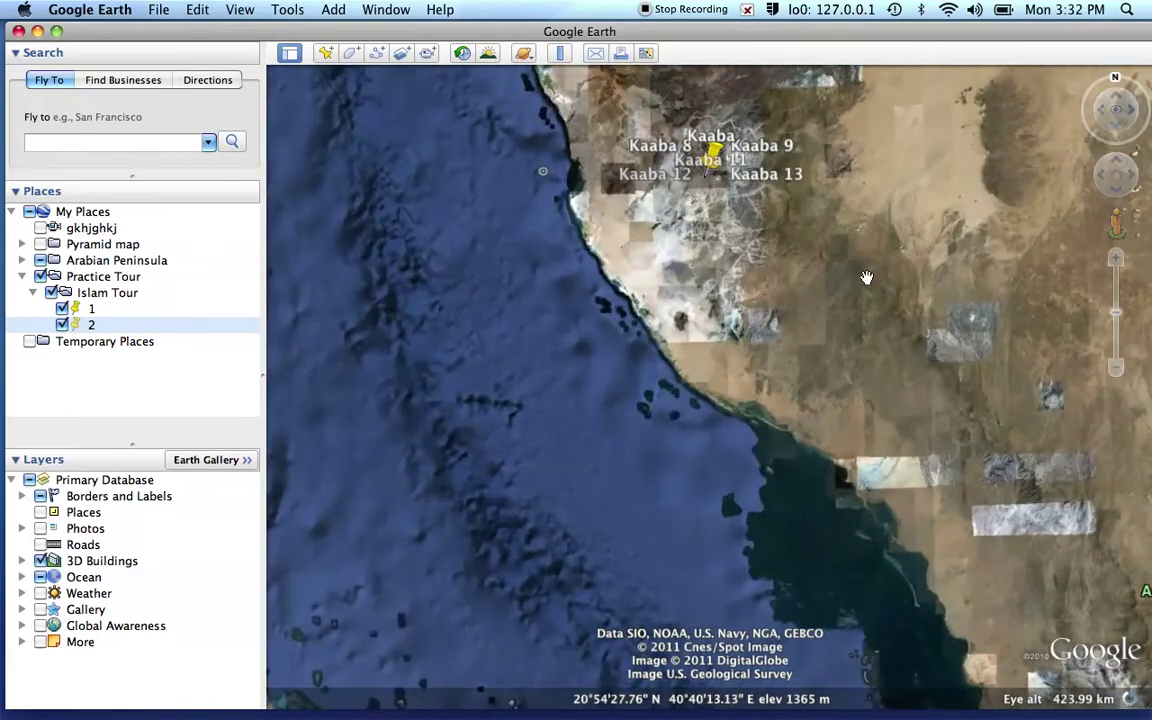
pyautogui.moveTo(866, 277); pyautogui.dragTo(869, 380)
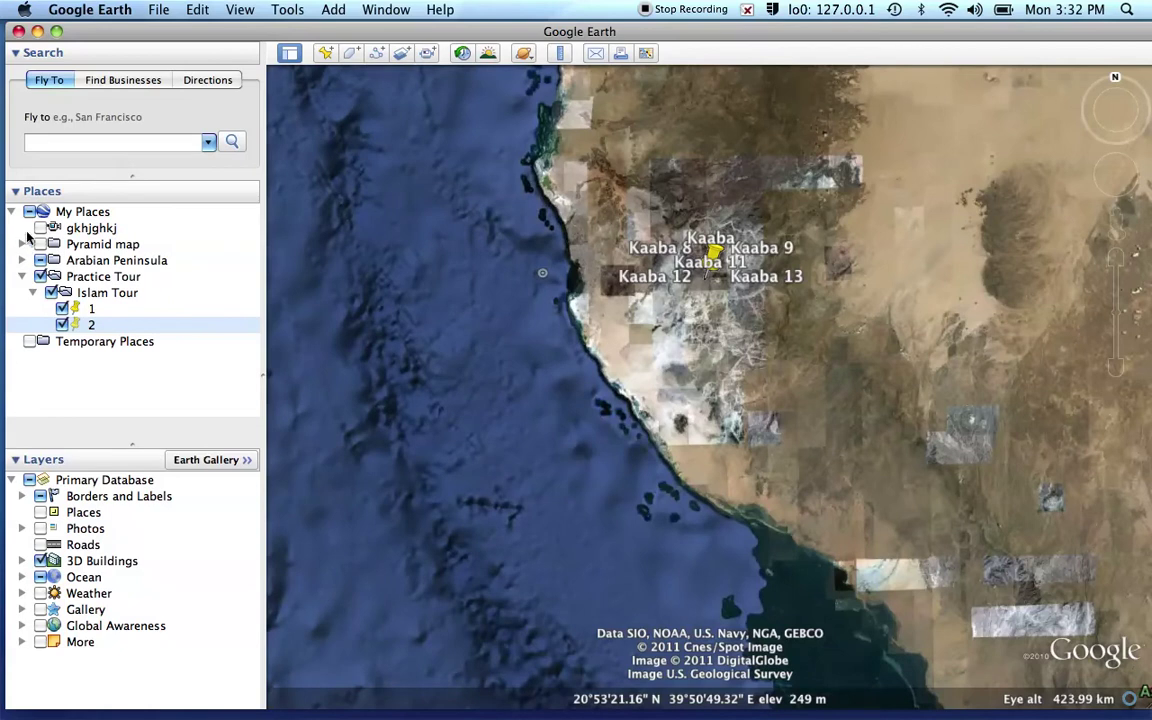
pyautogui.click(23, 260)
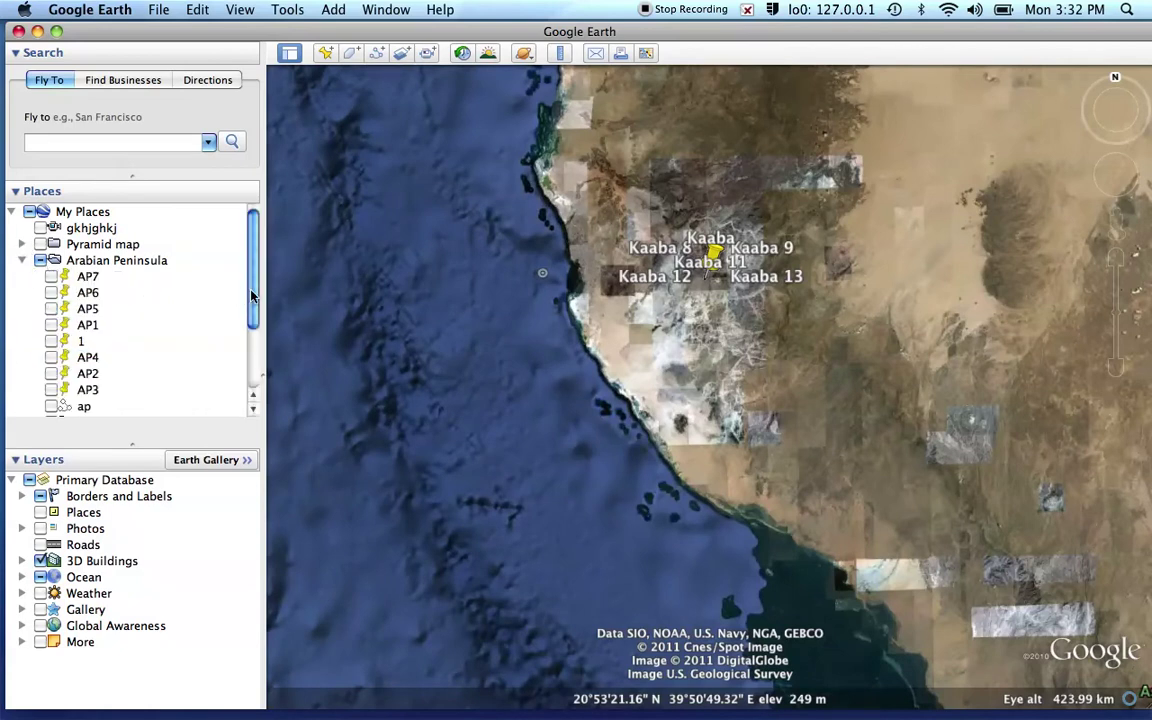
pyautogui.moveTo(252, 313); pyautogui.dragTo(249, 346)
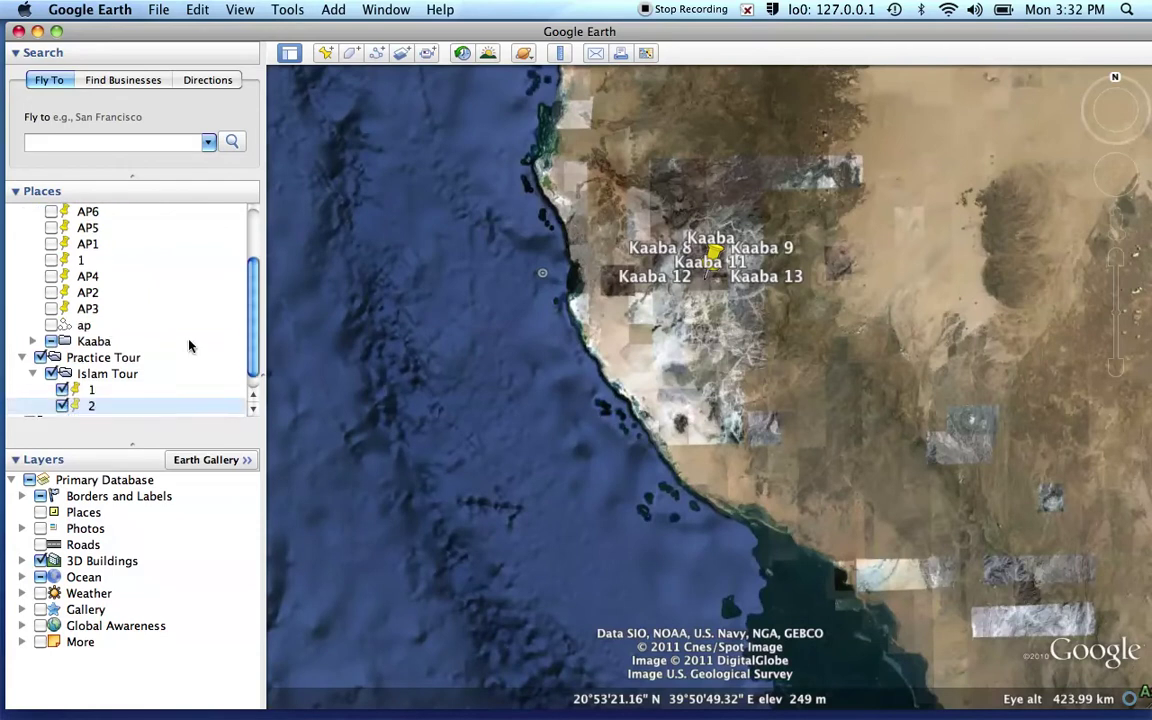
pyautogui.click(34, 341)
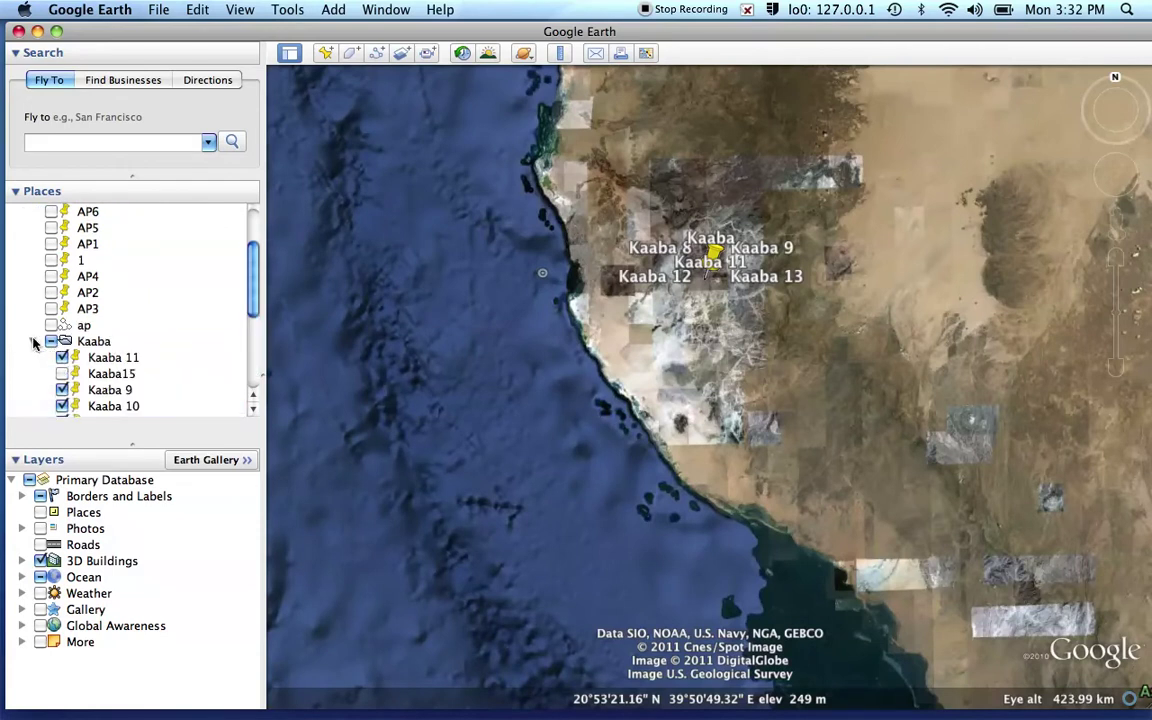
pyautogui.click(62, 357)
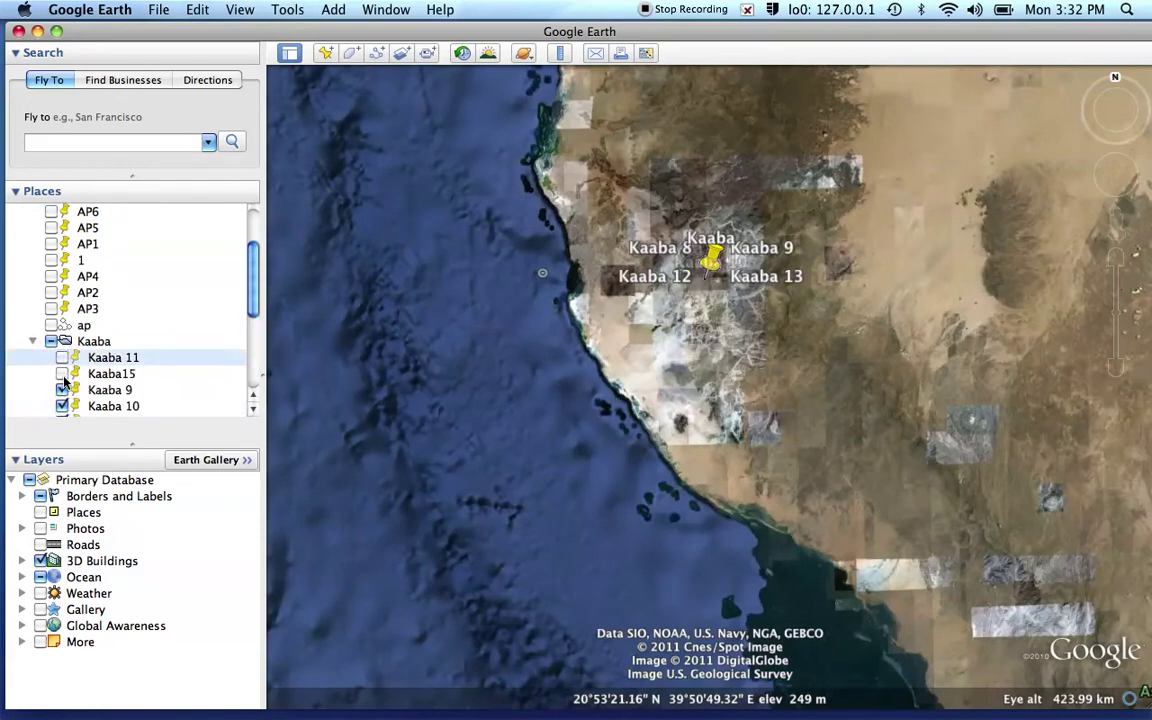
pyautogui.click(62, 389)
pyautogui.moveTo(255, 310); pyautogui.dragTo(251, 352)
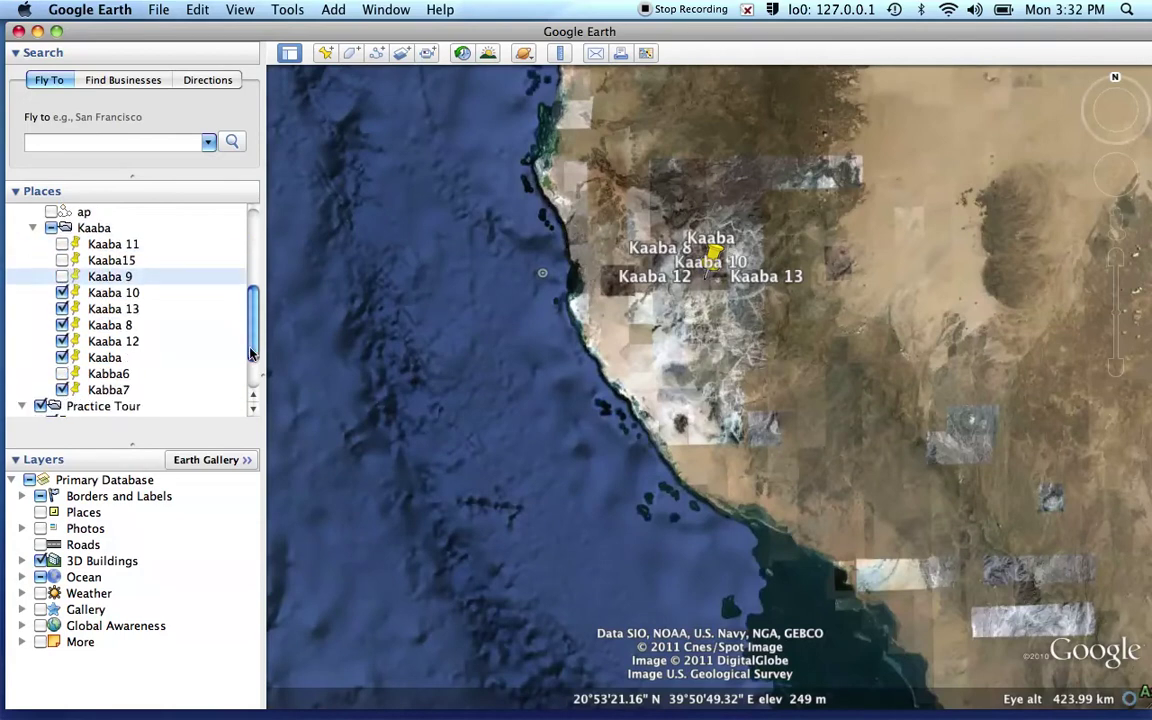
pyautogui.click(62, 292)
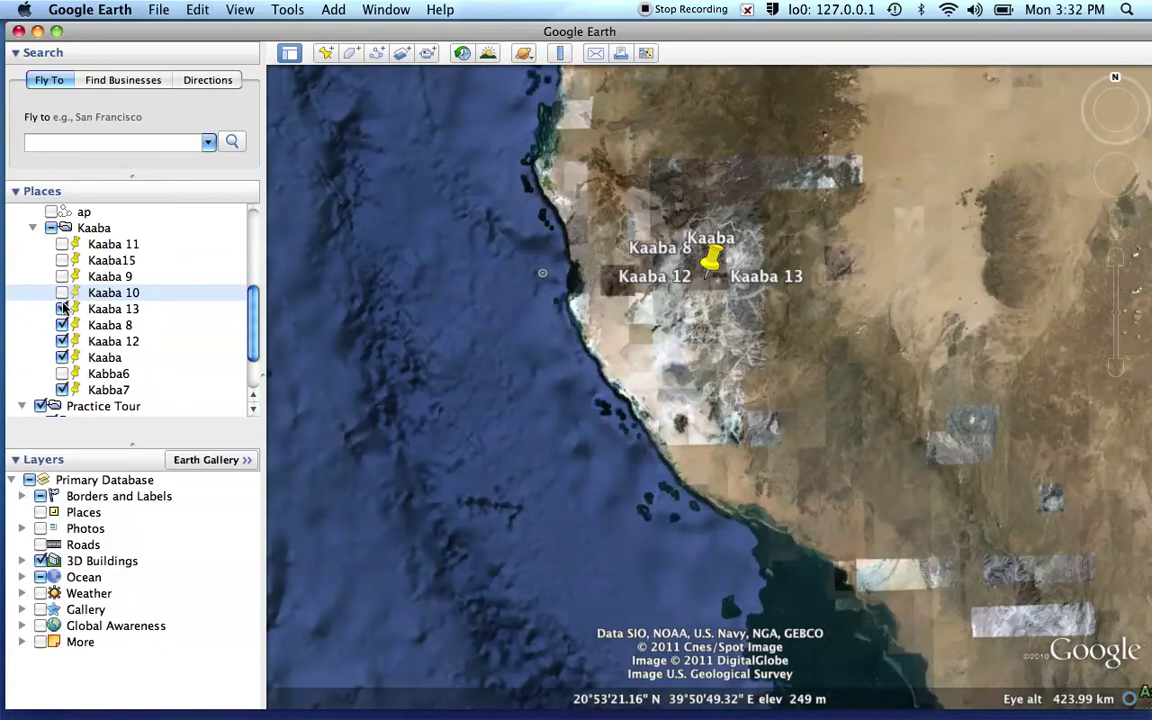
pyautogui.click(62, 309)
pyautogui.click(62, 325)
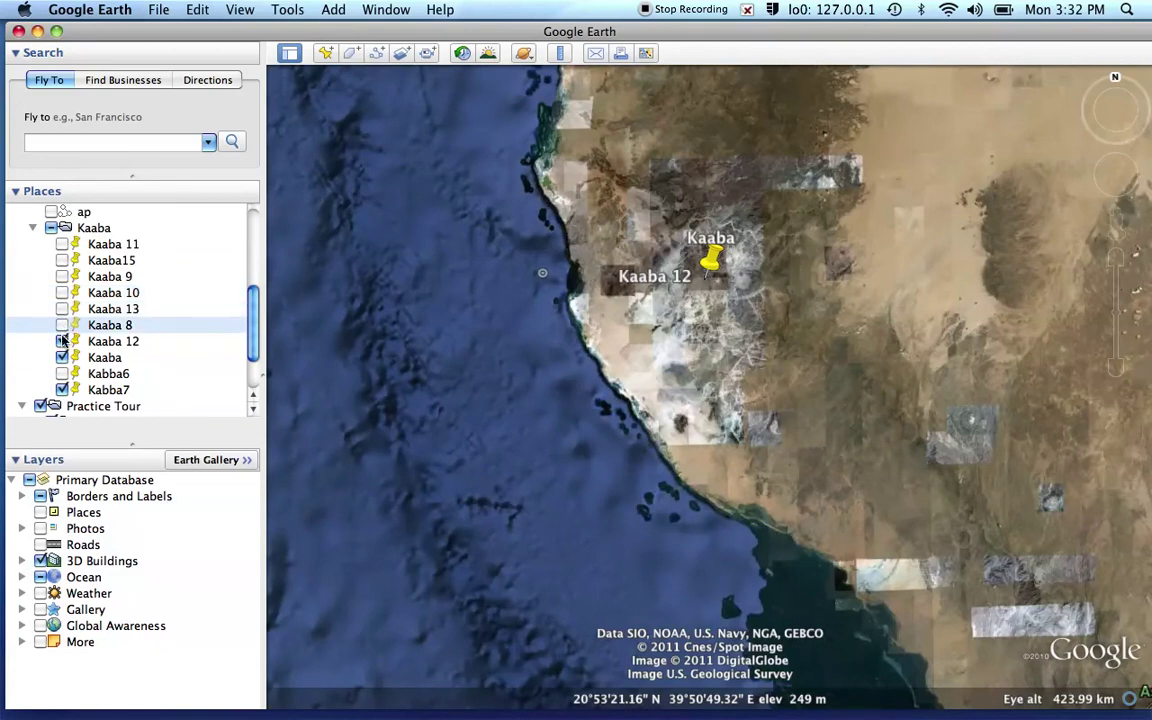
pyautogui.click(62, 341)
pyautogui.click(62, 357)
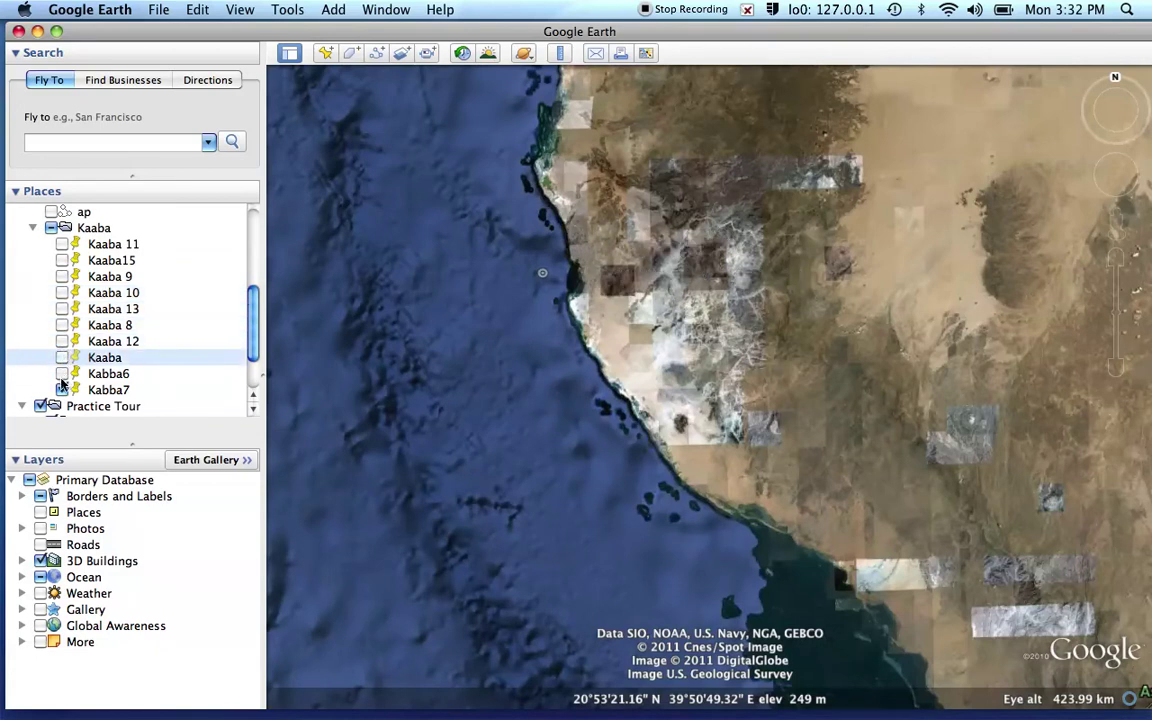
pyautogui.click(62, 390)
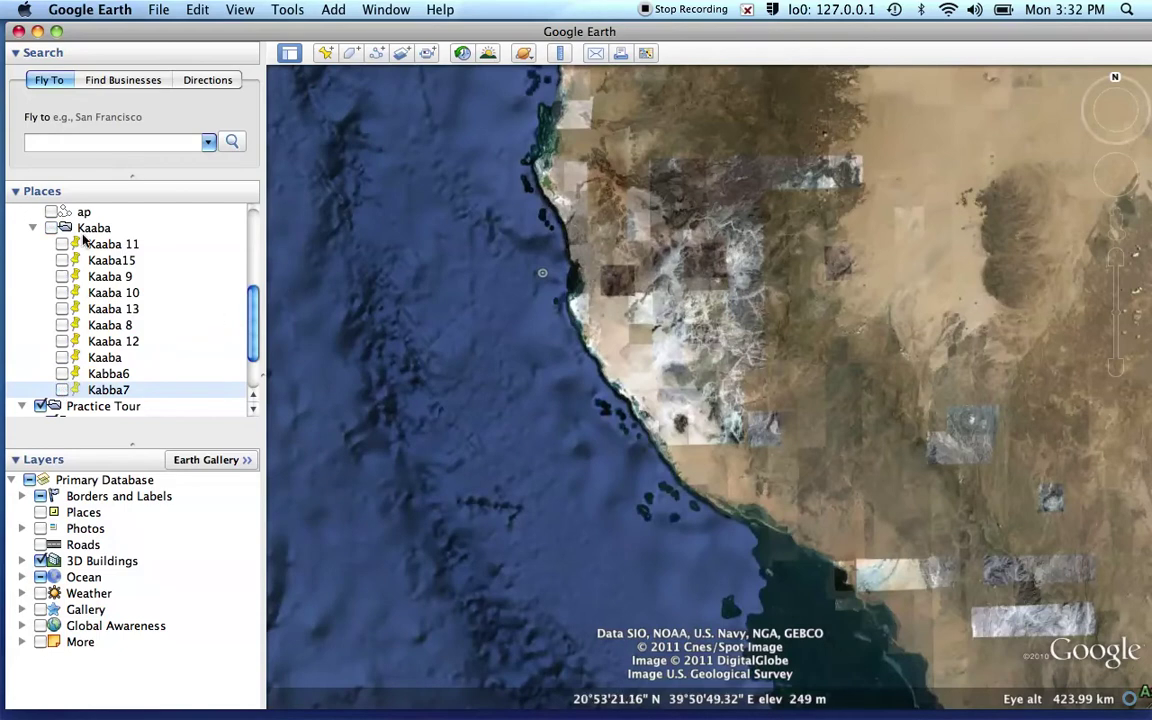
# Collapse the Kaaba subfolder and the Arabian Peninsula folder in the list of saved places
pyautogui.click(34, 229)
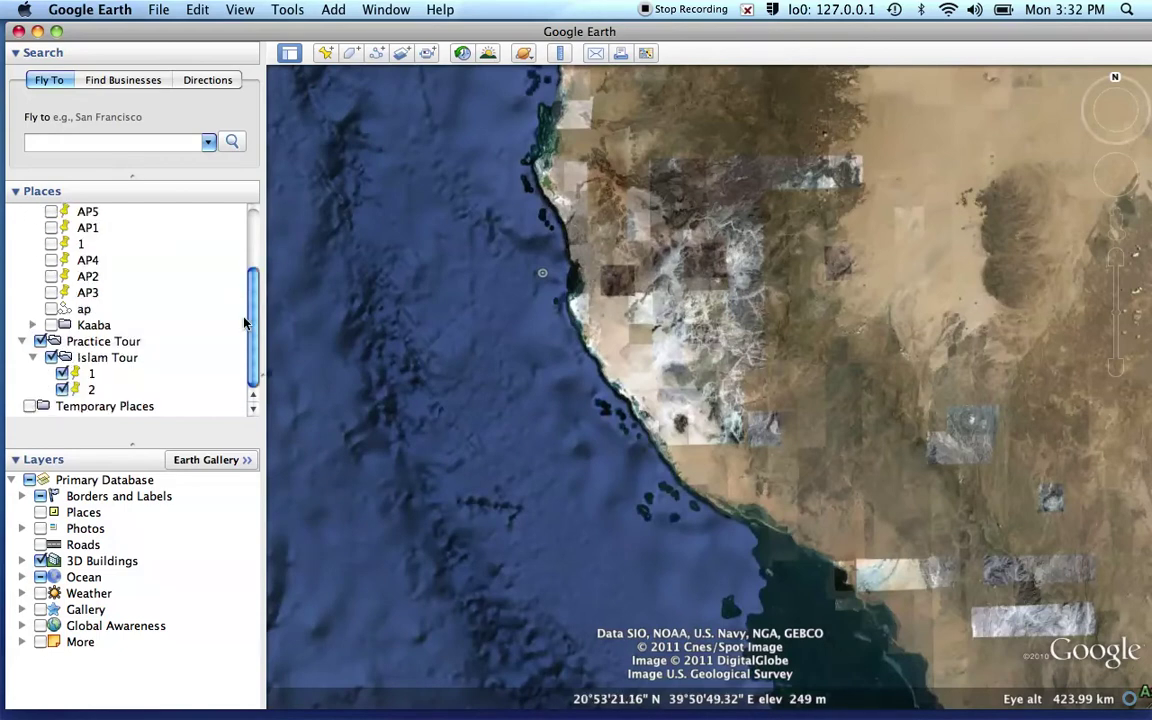
pyautogui.scroll(5, 255, 325)
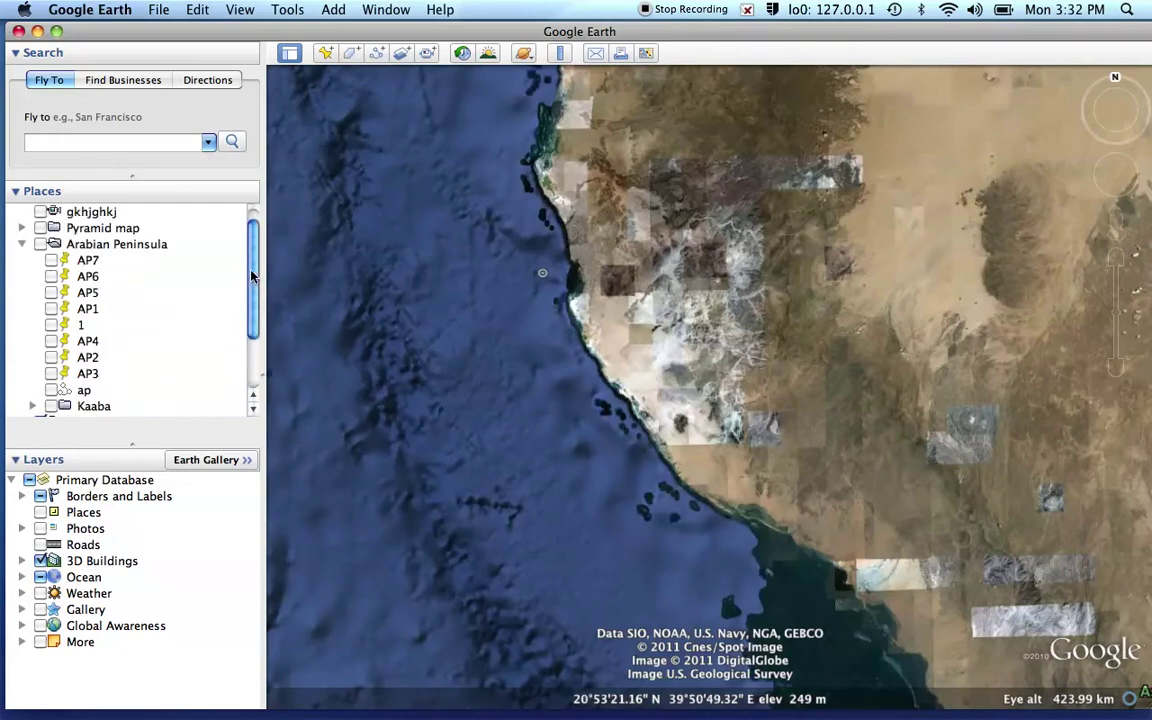
pyautogui.click(22, 246)
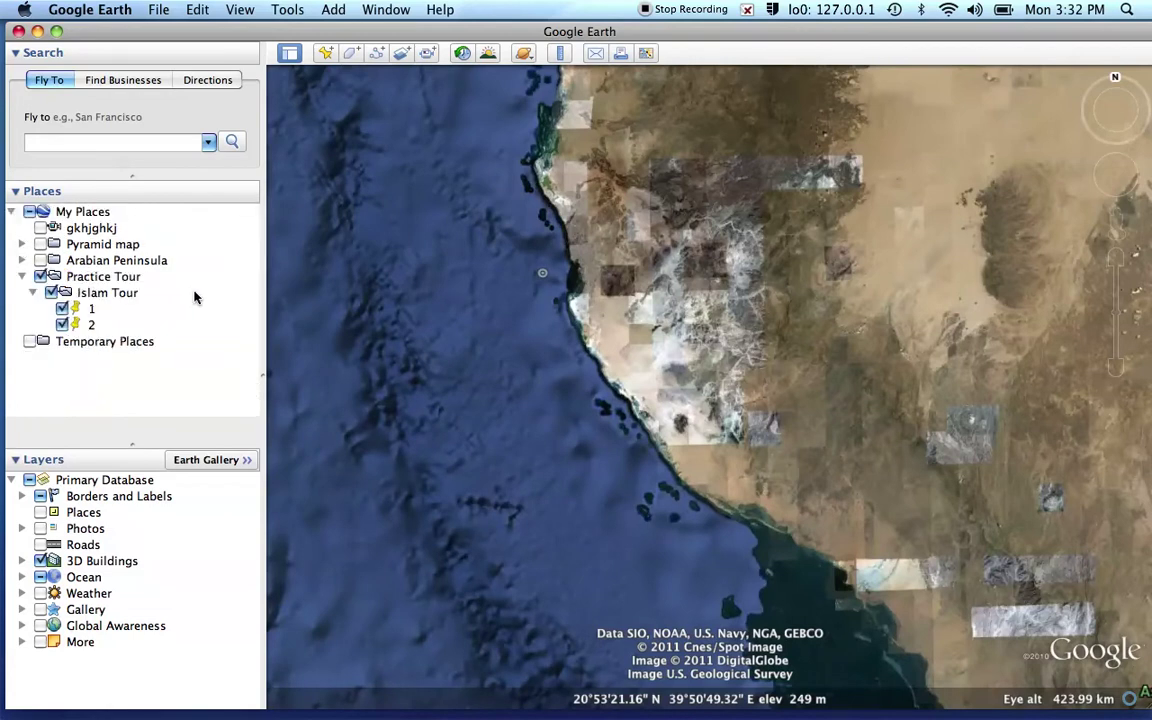
# Fly to Mecca, Saudi Arabia, and turn off the Ads entry in the search results
pyautogui.moveTo(688, 240); pyautogui.dragTo(611, 285)
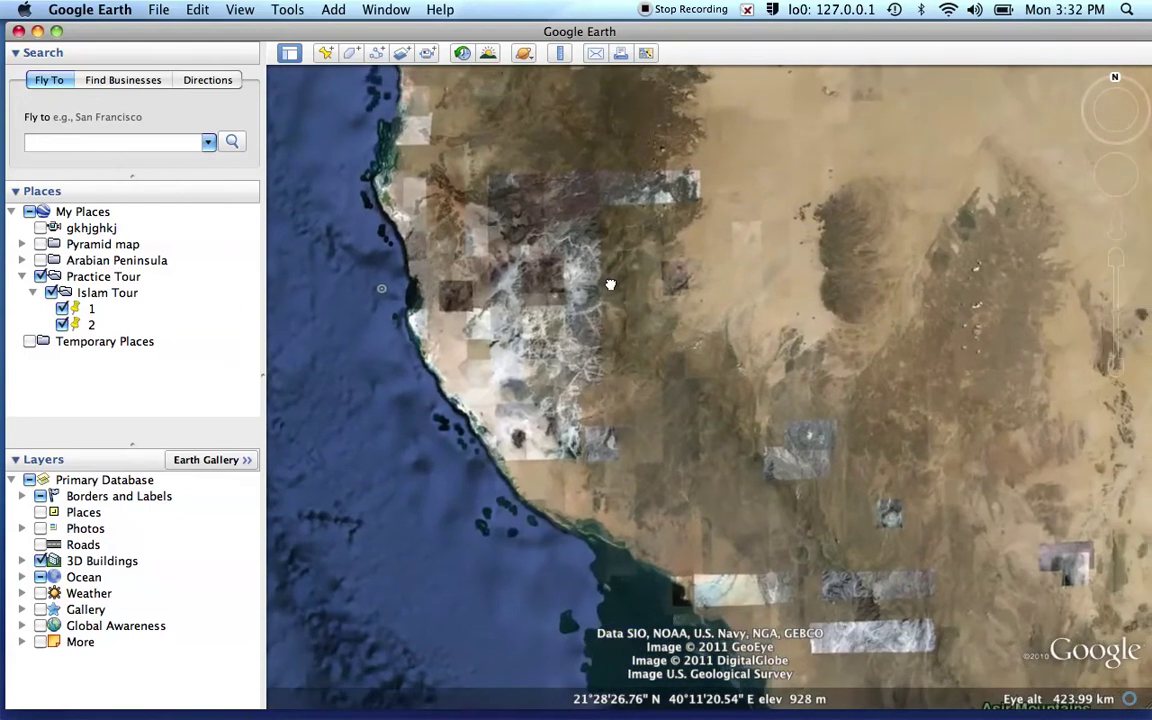
pyautogui.click(110, 142)
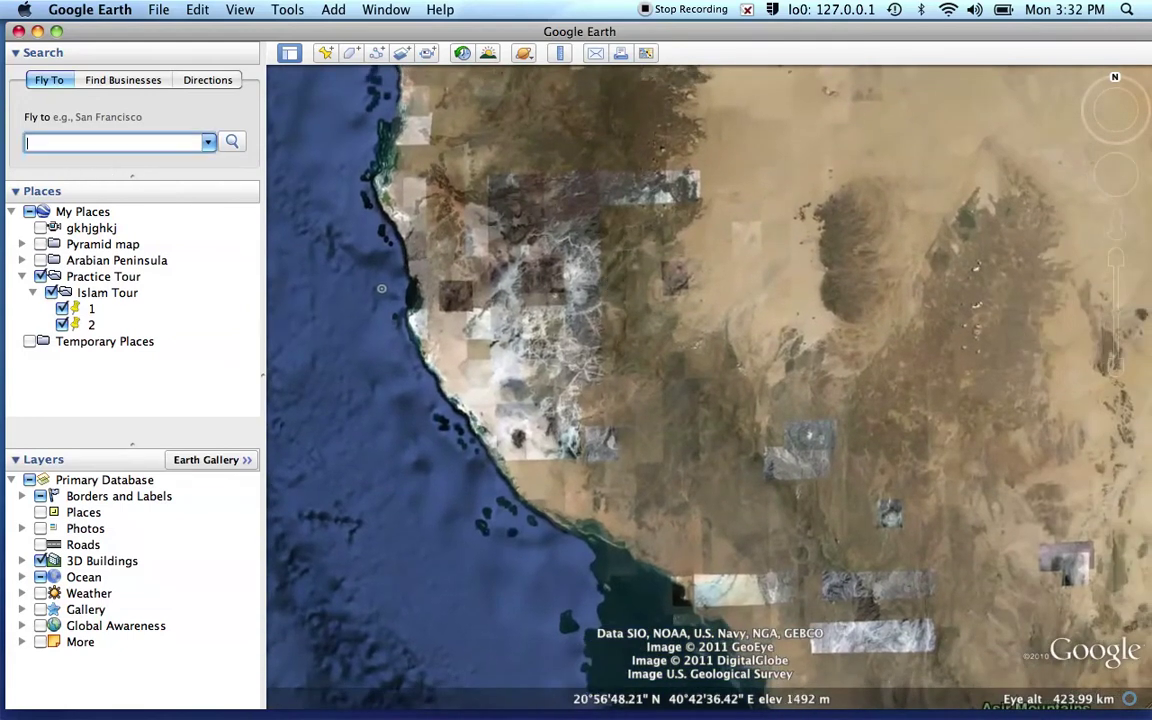
pyautogui.write('Mecca')
pyautogui.press('Return')
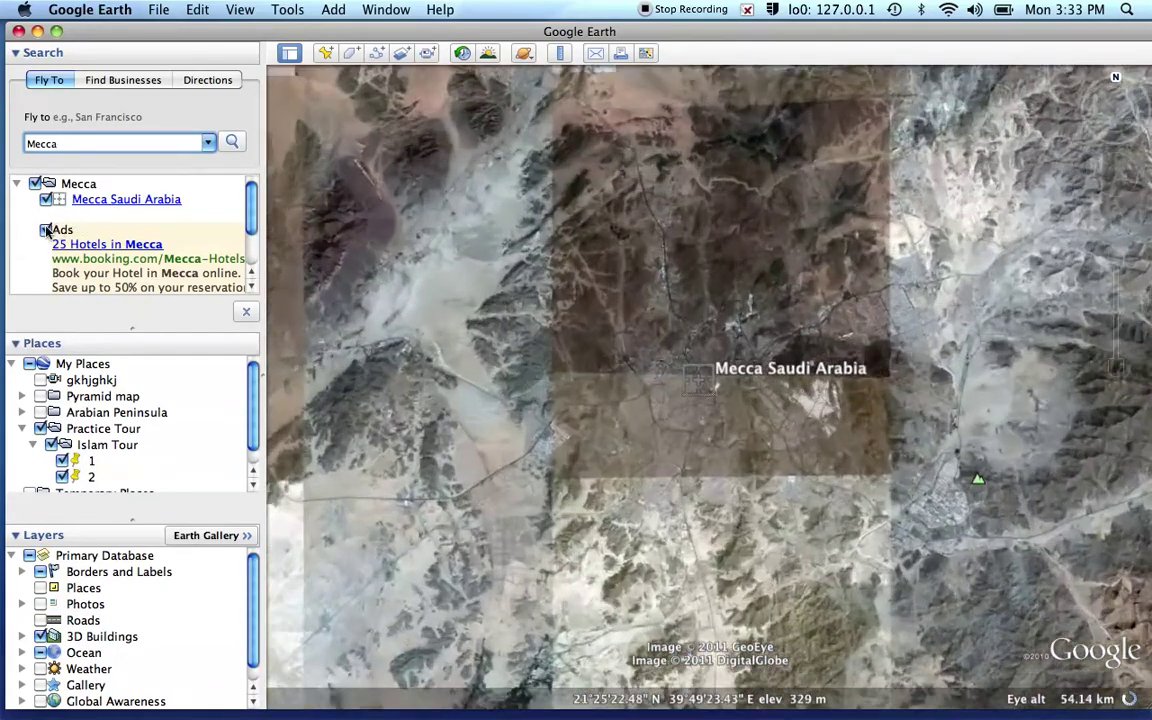
pyautogui.scroll(-1, 45, 232)
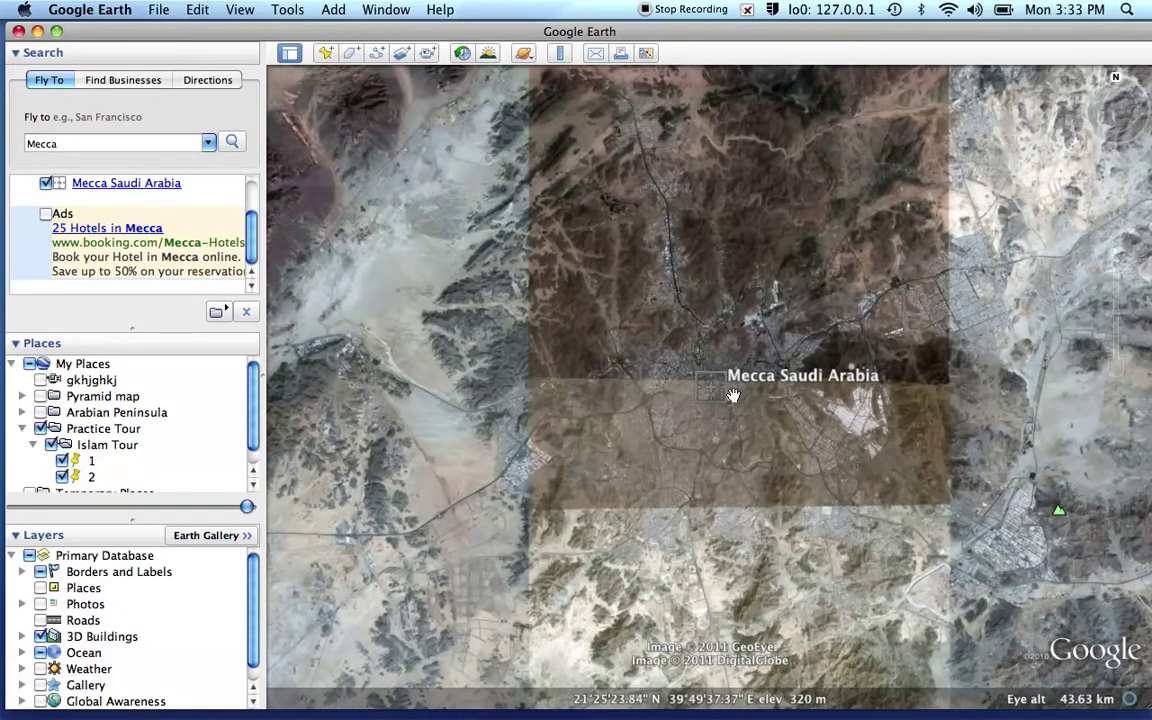
pyautogui.moveTo(1148, 333)
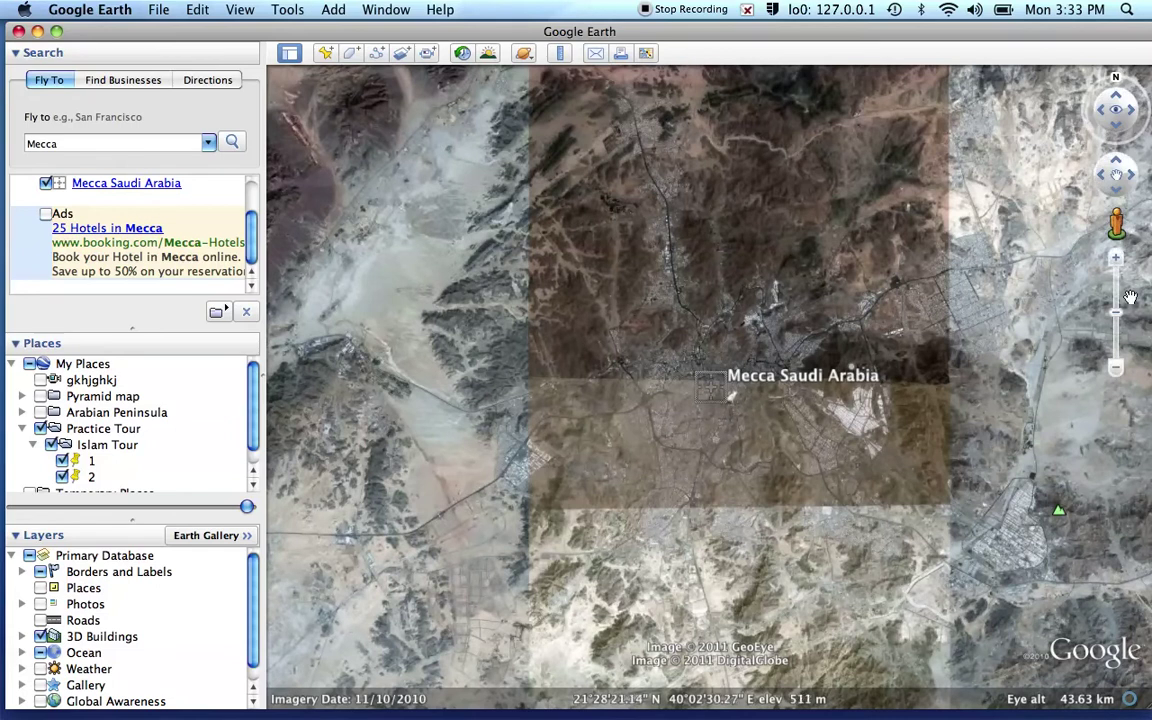
# Add a placemark on the Grand Mosque in Mecca at about 21°25'19"N, 39°49'32"E, entering 3 as its name
pyautogui.click(1116, 261)
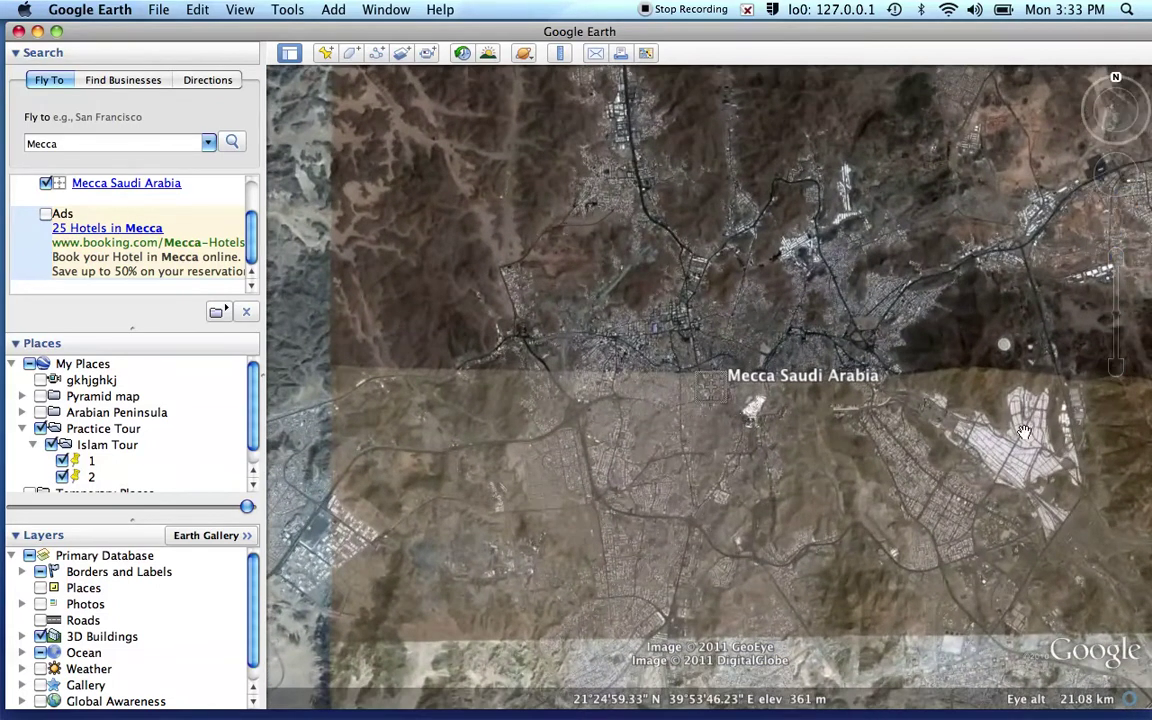
pyautogui.moveTo(987, 442); pyautogui.dragTo(924, 418)
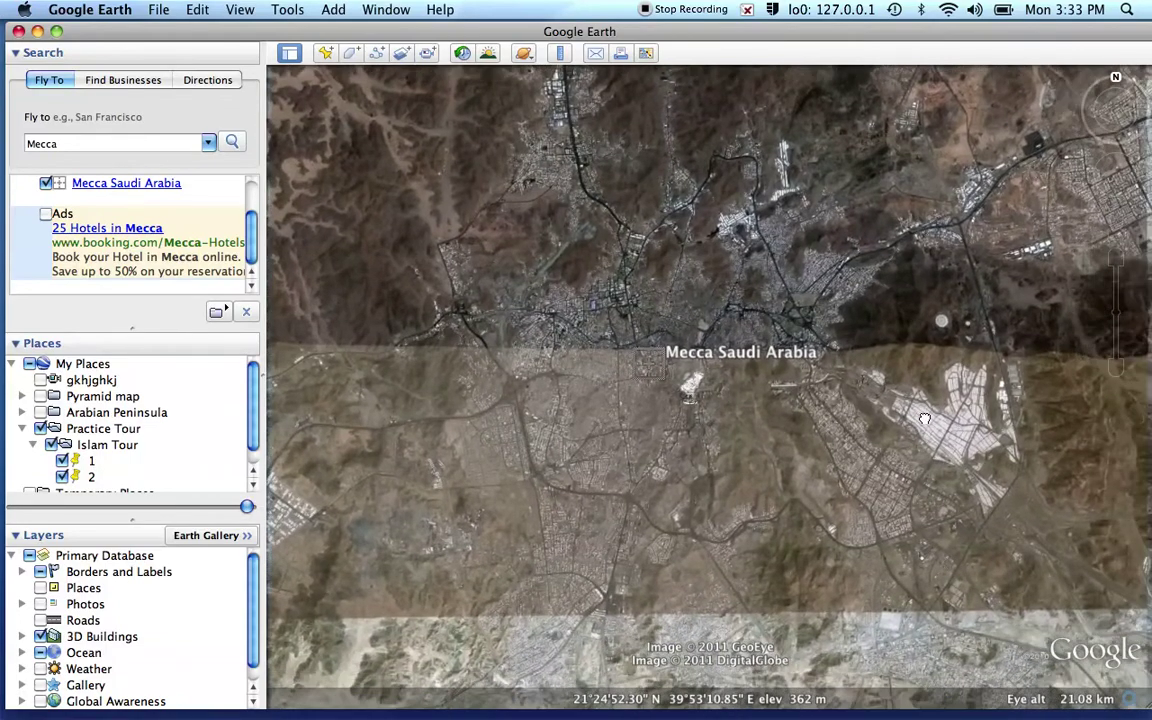
pyautogui.moveTo(1118, 264)
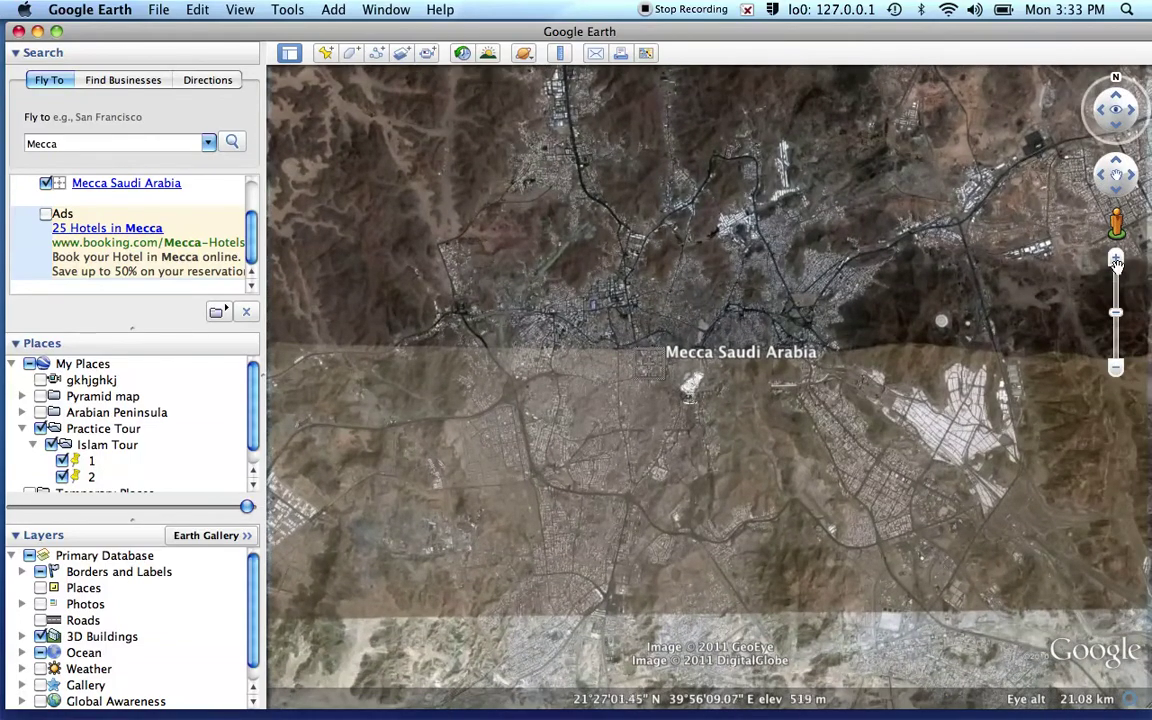
pyautogui.click(1116, 261)
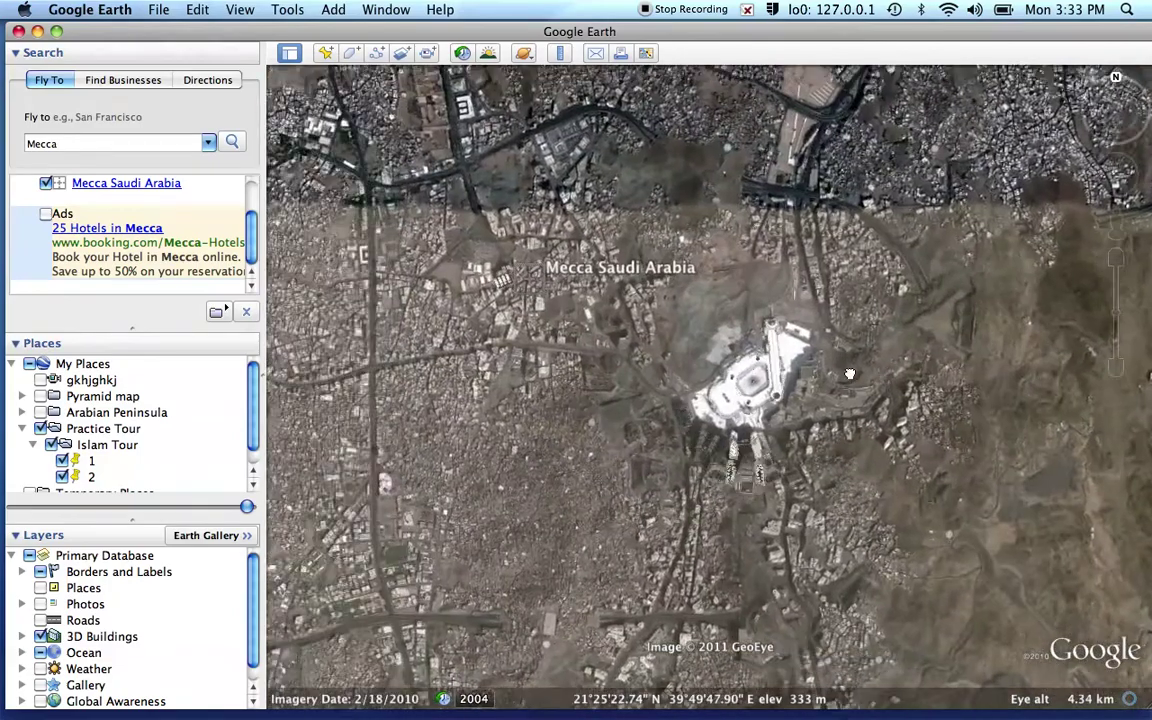
pyautogui.moveTo(849, 374); pyautogui.dragTo(960, 372)
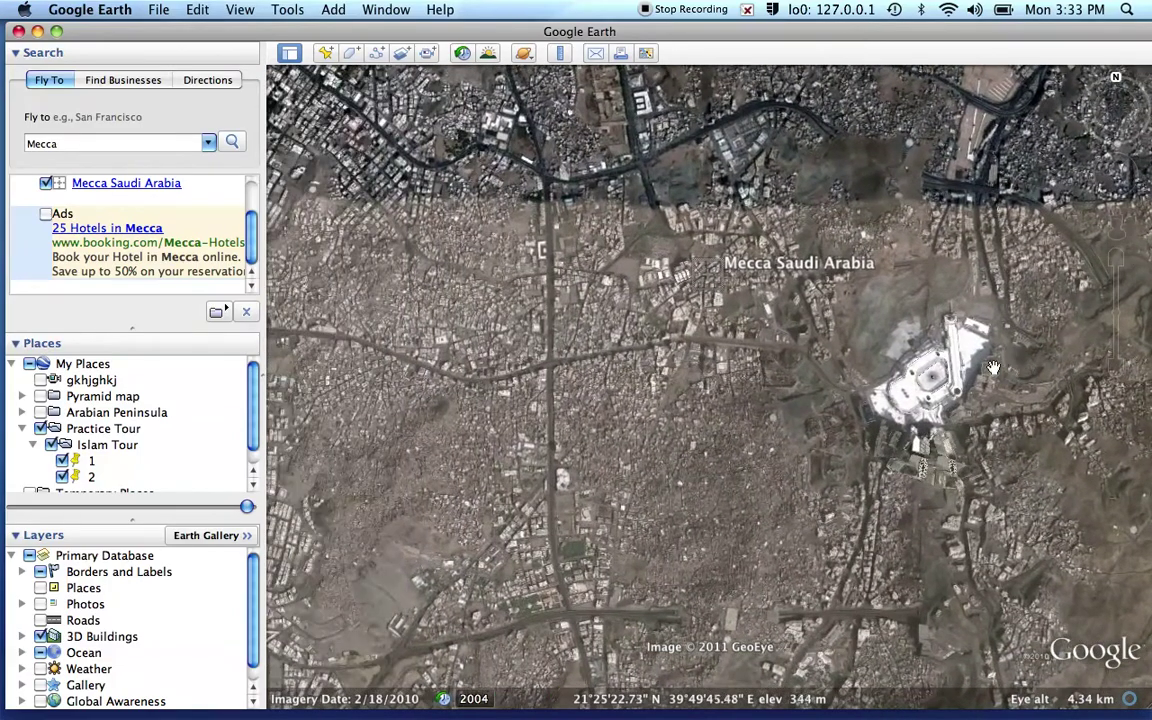
pyautogui.click(328, 53)
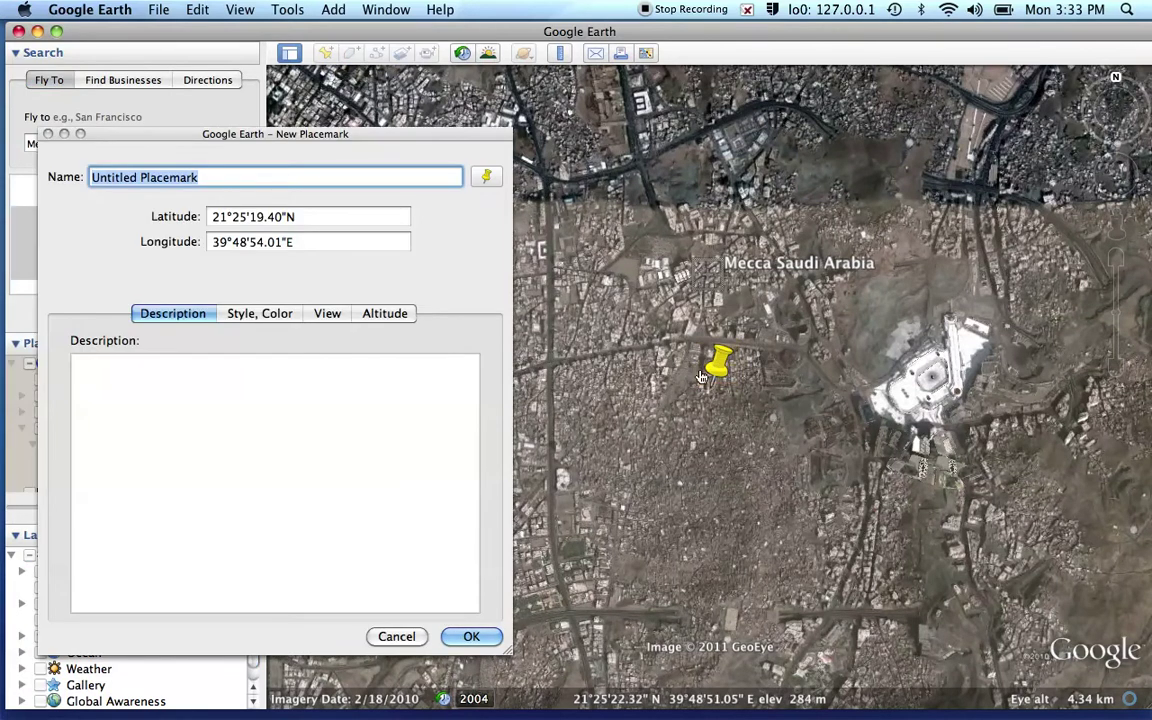
pyautogui.moveTo(718, 374); pyautogui.dragTo(922, 398)
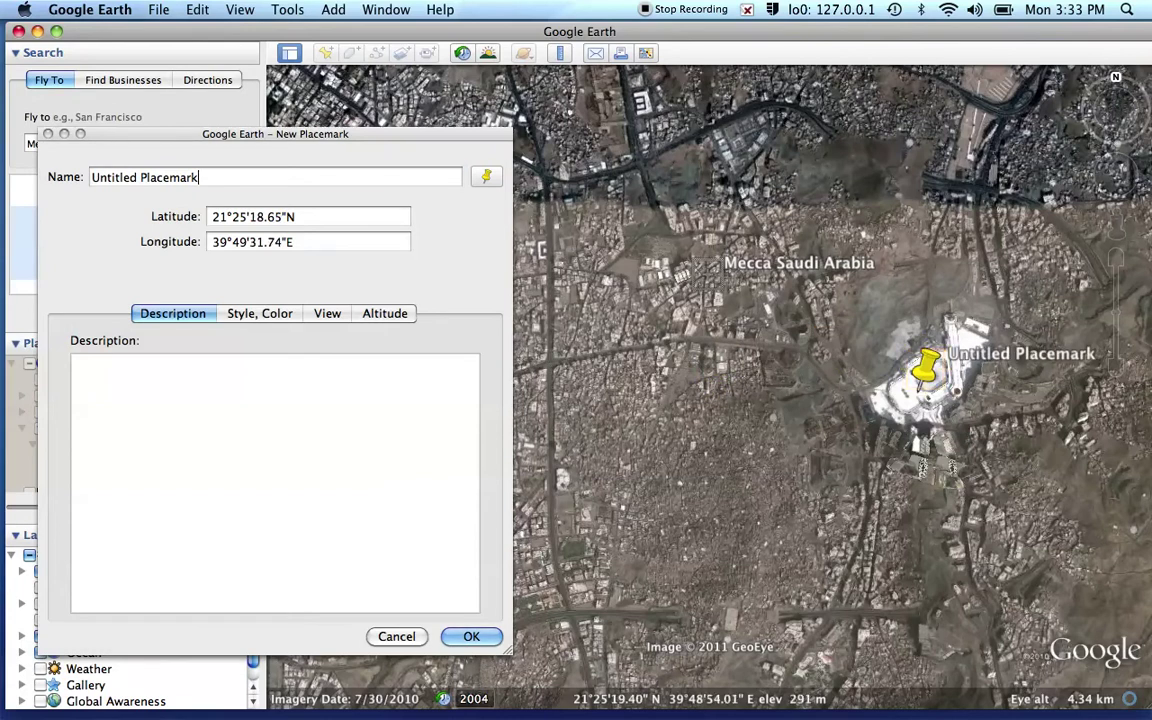
pyautogui.click(181, 177)
pyautogui.moveTo(181, 177); pyautogui.dragTo(84, 177)
pyautogui.write('3')
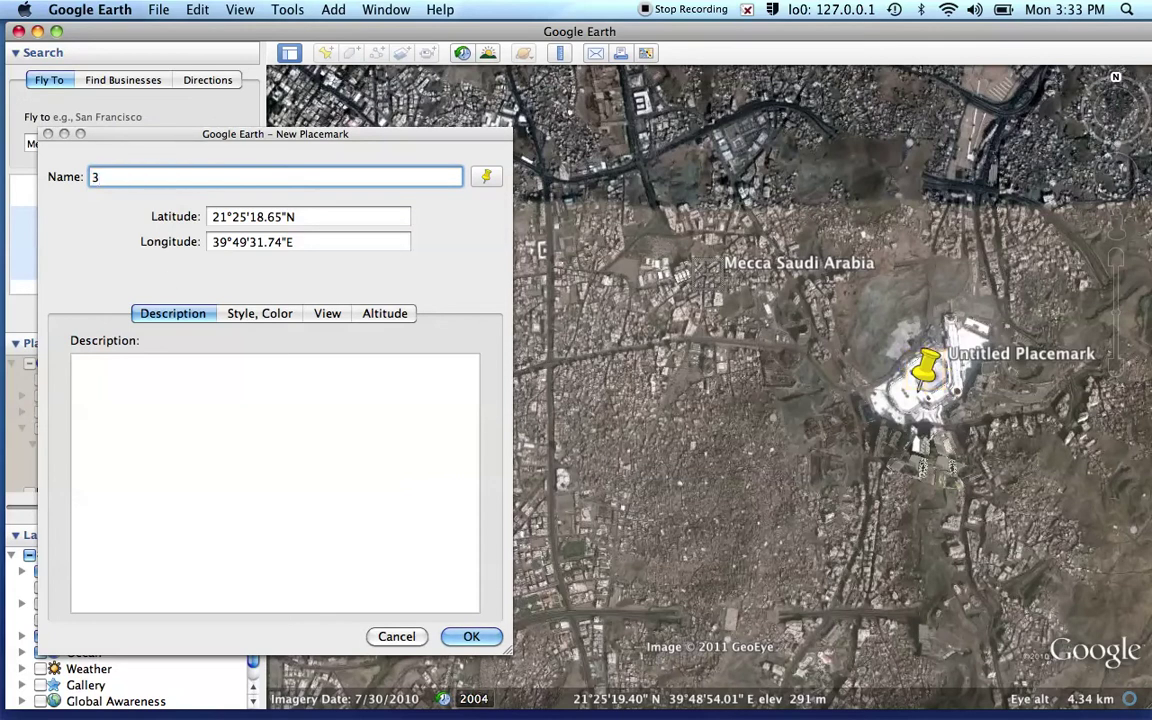
pyautogui.click(470, 636)
# Add a placemark named 4 at the mosque courtyard's edge, at about 21°25'19.85"N, 39°49'32.50"E, from a closer overhead view
pyautogui.moveTo(780, 418); pyautogui.dragTo(612, 422)
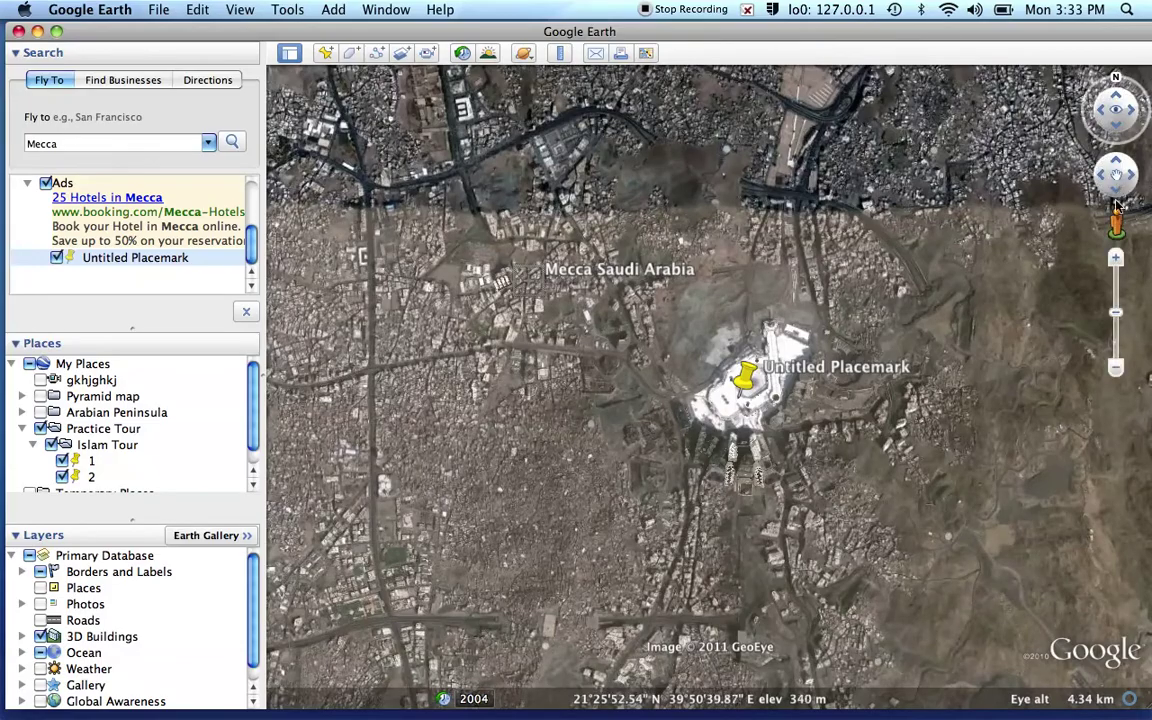
pyautogui.click(1117, 257)
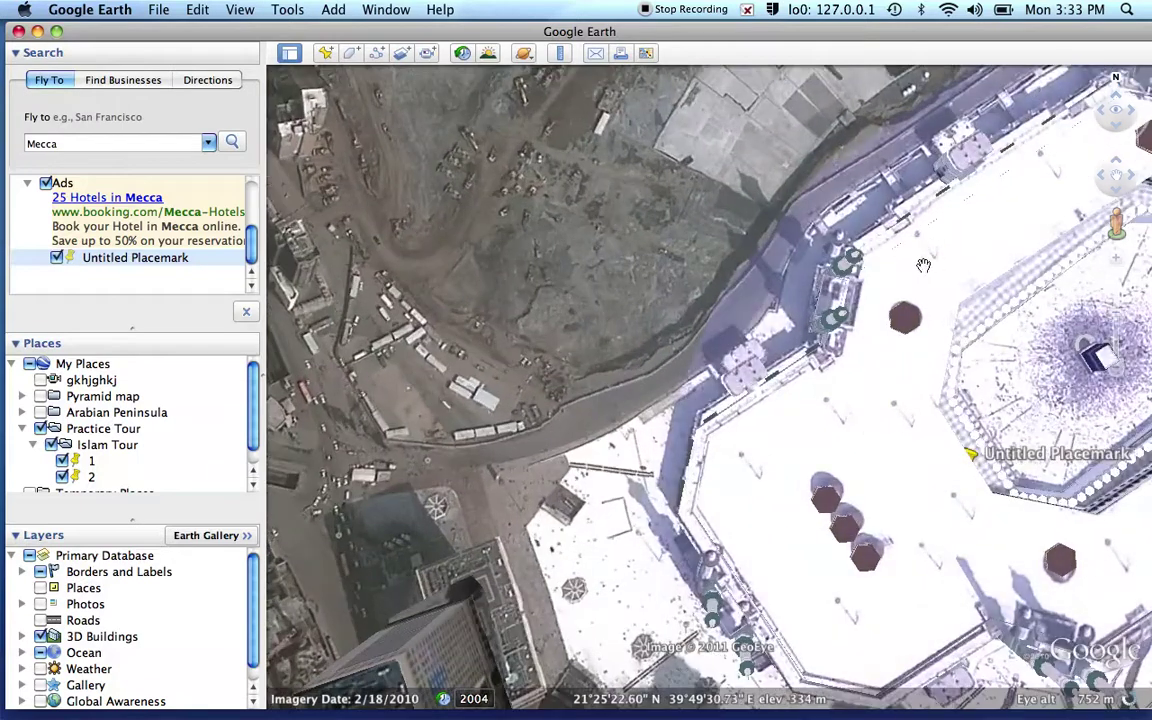
pyautogui.moveTo(923, 265); pyautogui.dragTo(779, 245)
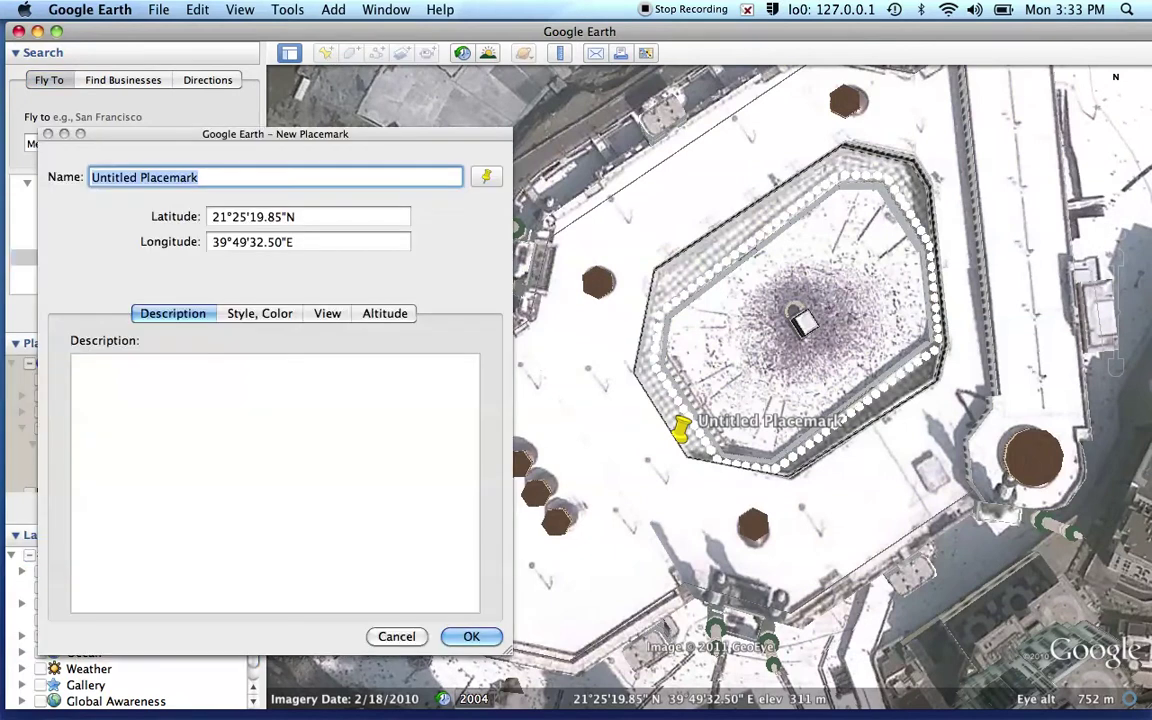
pyautogui.write('4')
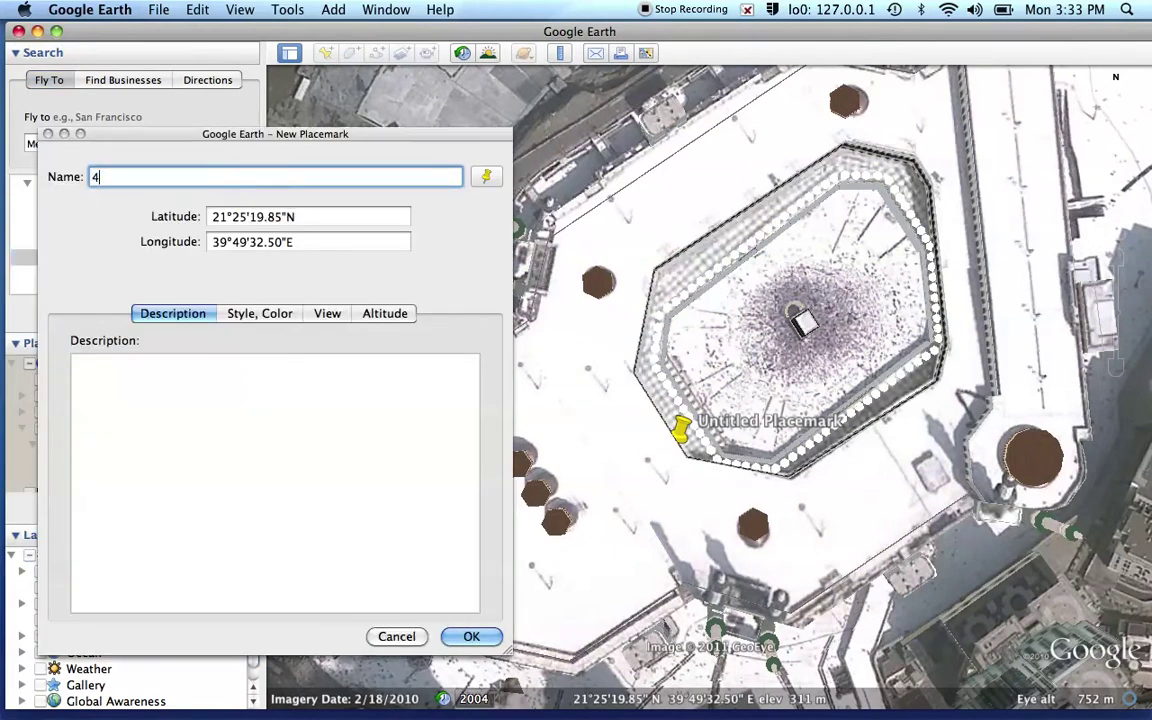
pyautogui.click(466, 634)
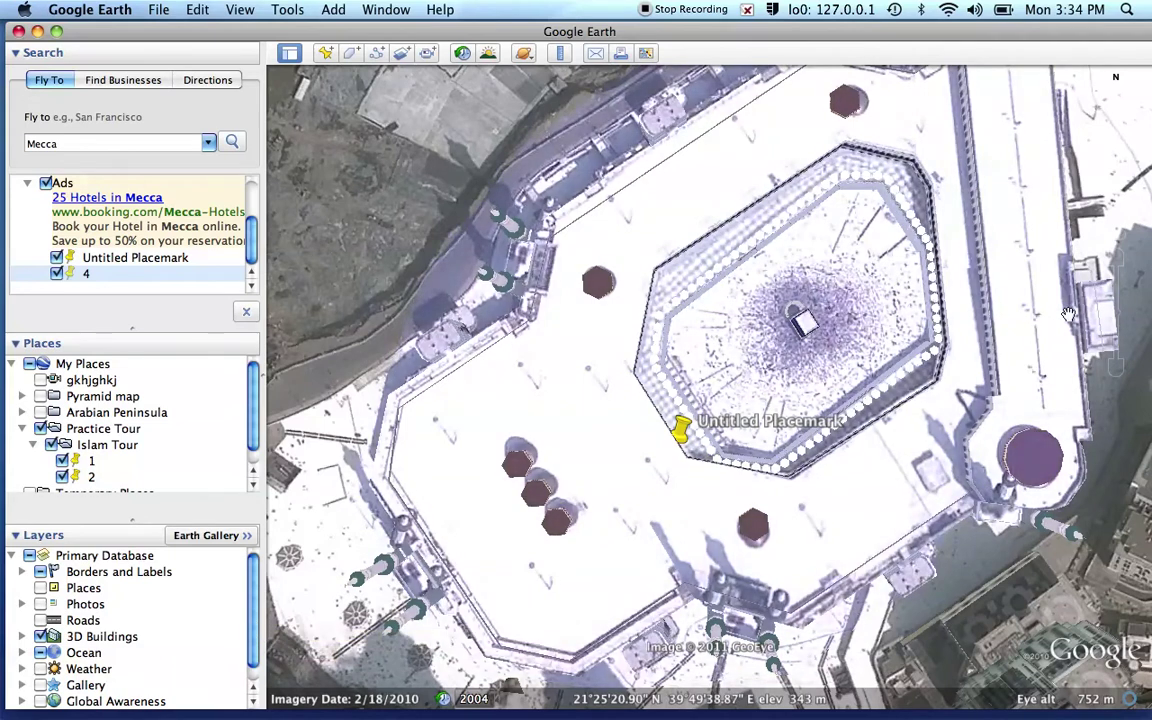
# Examine the Grand Mosque and the Kaaba courtyard from above in different headings and positions
pyautogui.moveTo(1130, 193)
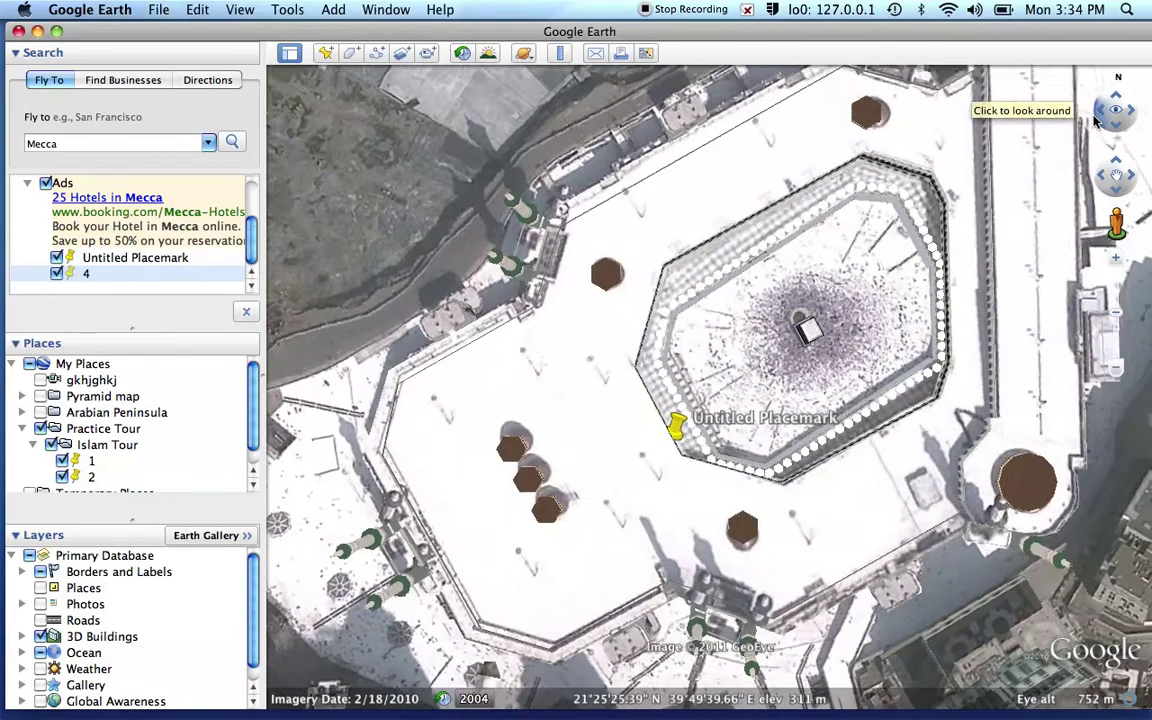
pyautogui.moveTo(1112, 118); pyautogui.dragTo(1081, 136)
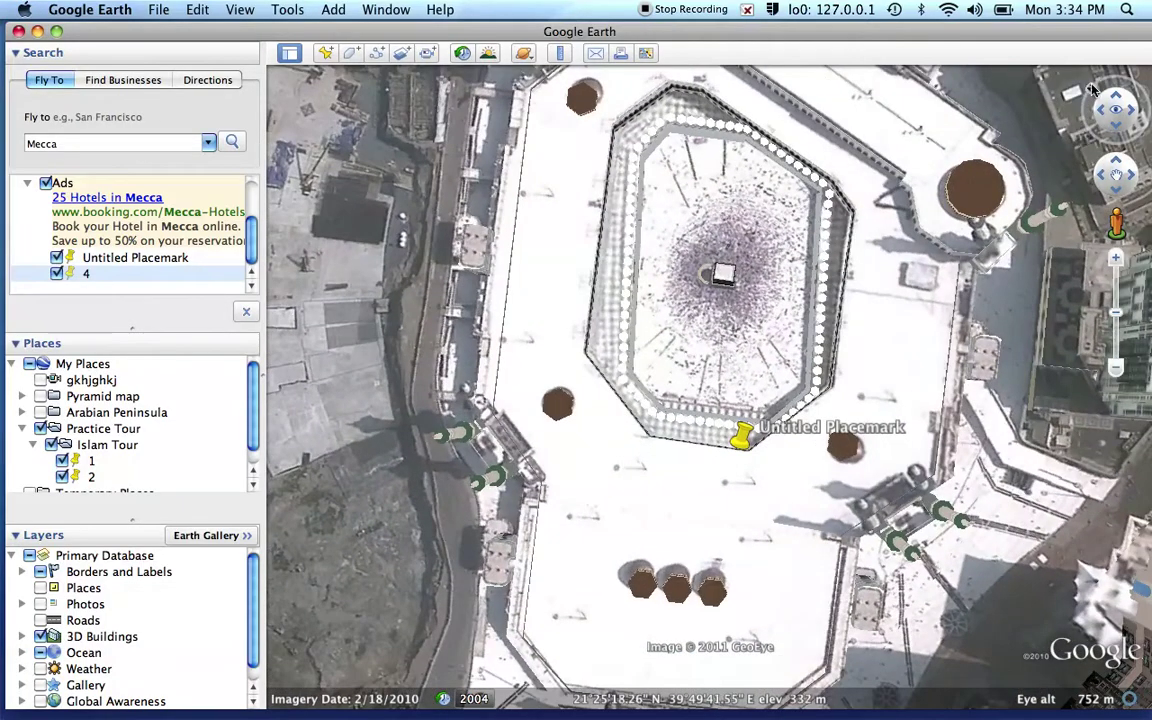
pyautogui.moveTo(1096, 90); pyautogui.dragTo(1116, 86)
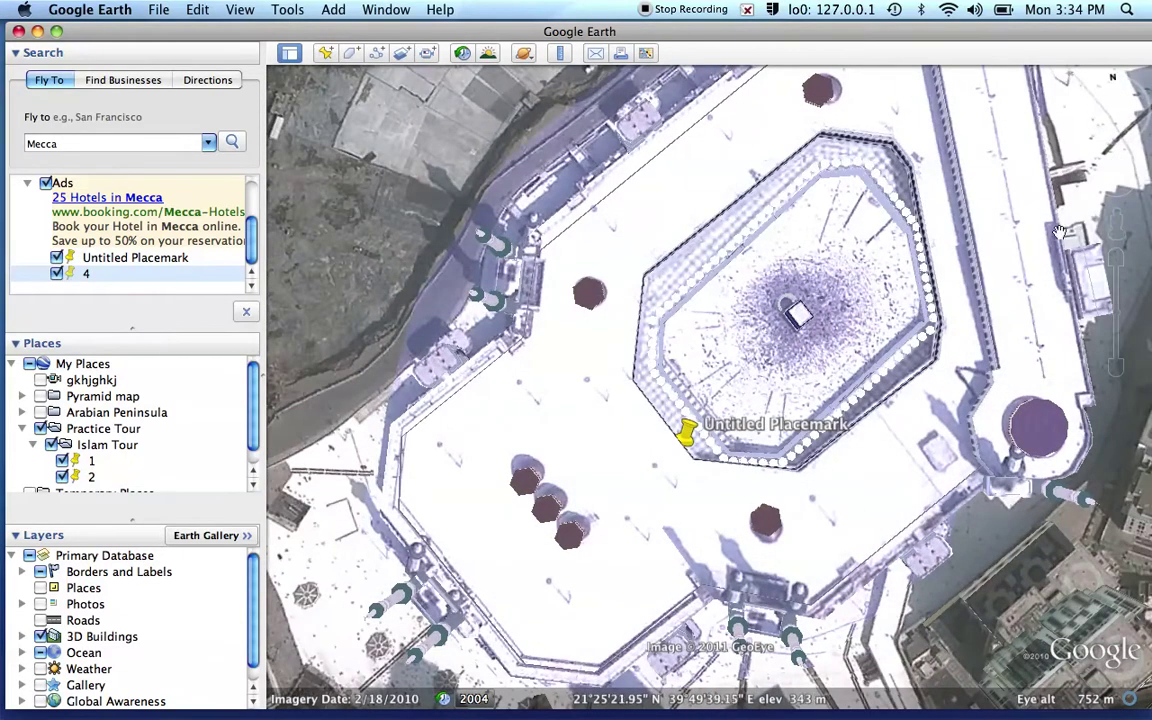
pyautogui.click(1100, 183)
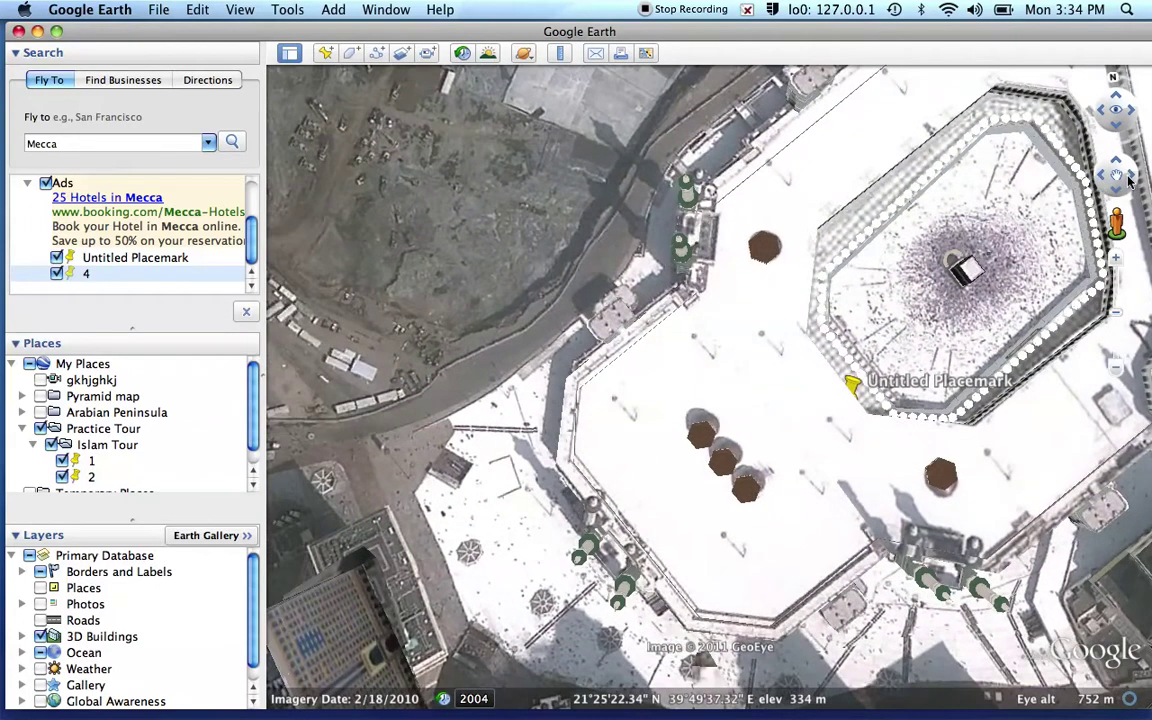
pyautogui.click(1128, 180)
pyautogui.click(1116, 164)
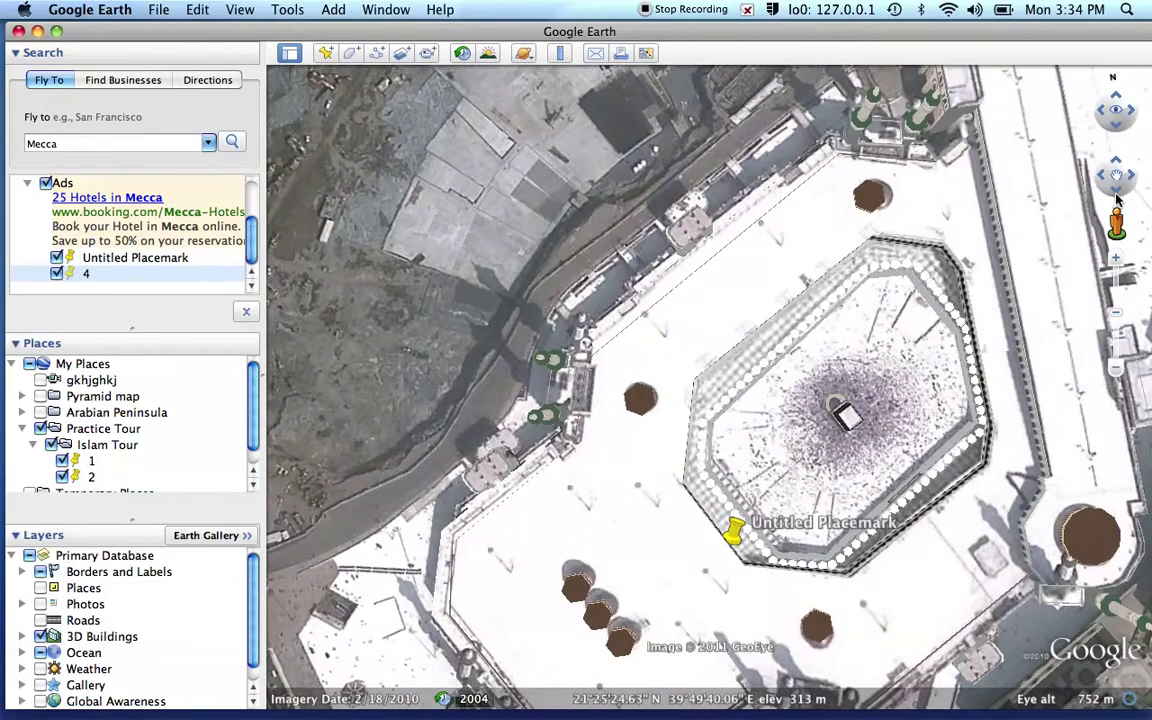
pyautogui.click(1117, 195)
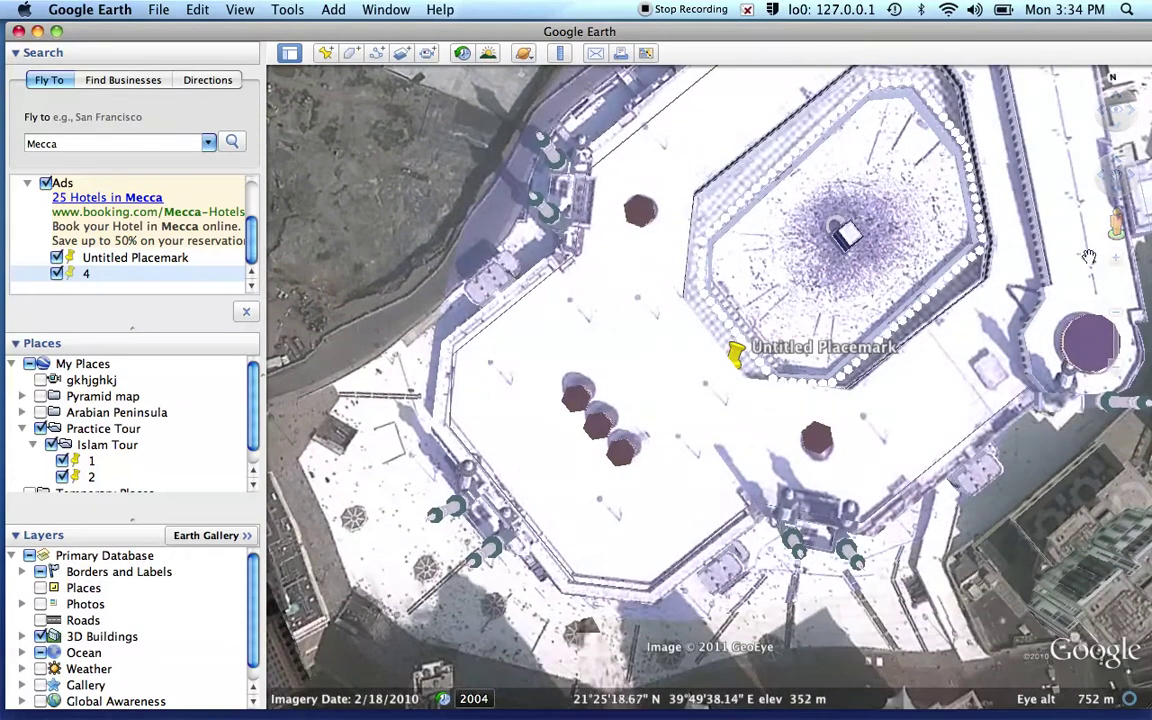
# Add a placemark named 5 in the courtyard near the Kaaba, at about 21°25'21.46"N, 39°49'33.05"E, with a tilted view of the courtyard
pyautogui.click(1118, 261)
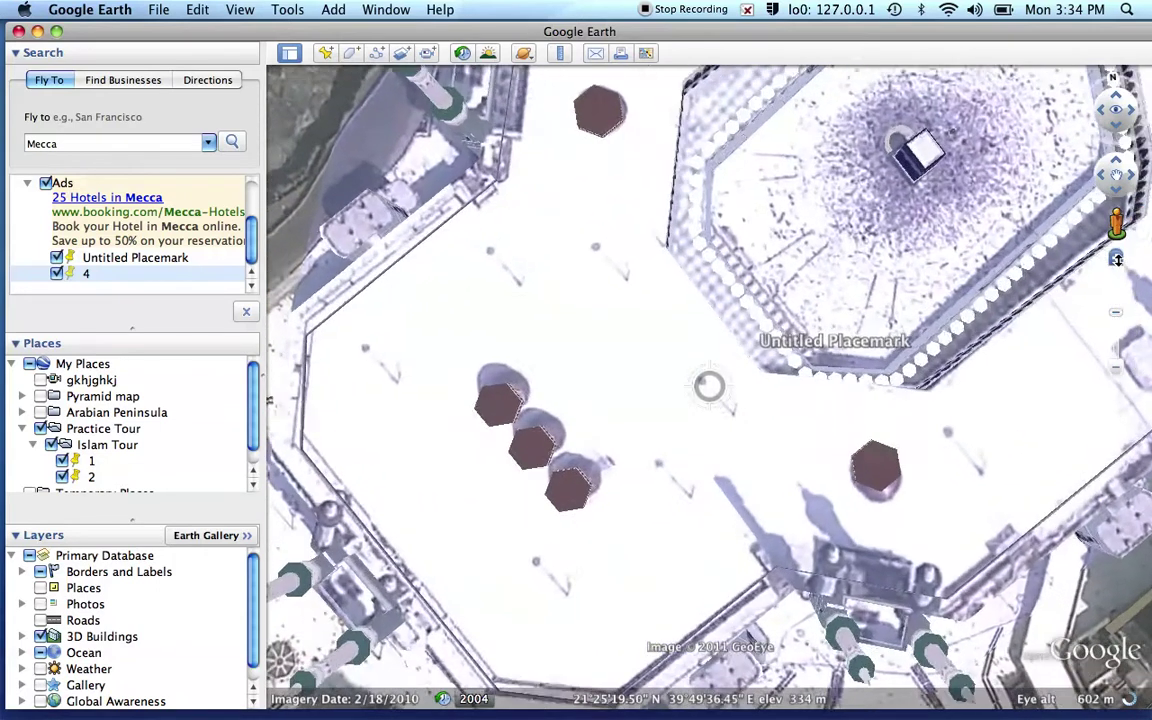
pyautogui.moveTo(489, 297); pyautogui.dragTo(666, 445)
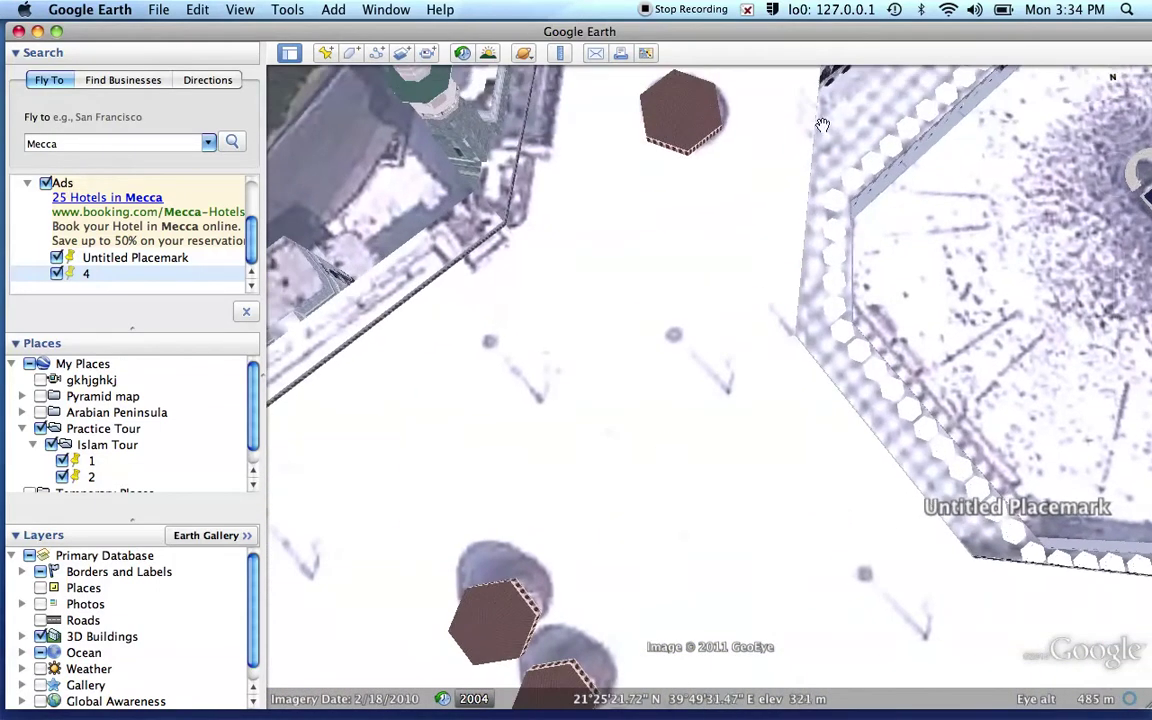
pyautogui.moveTo(822, 125); pyautogui.dragTo(695, 195)
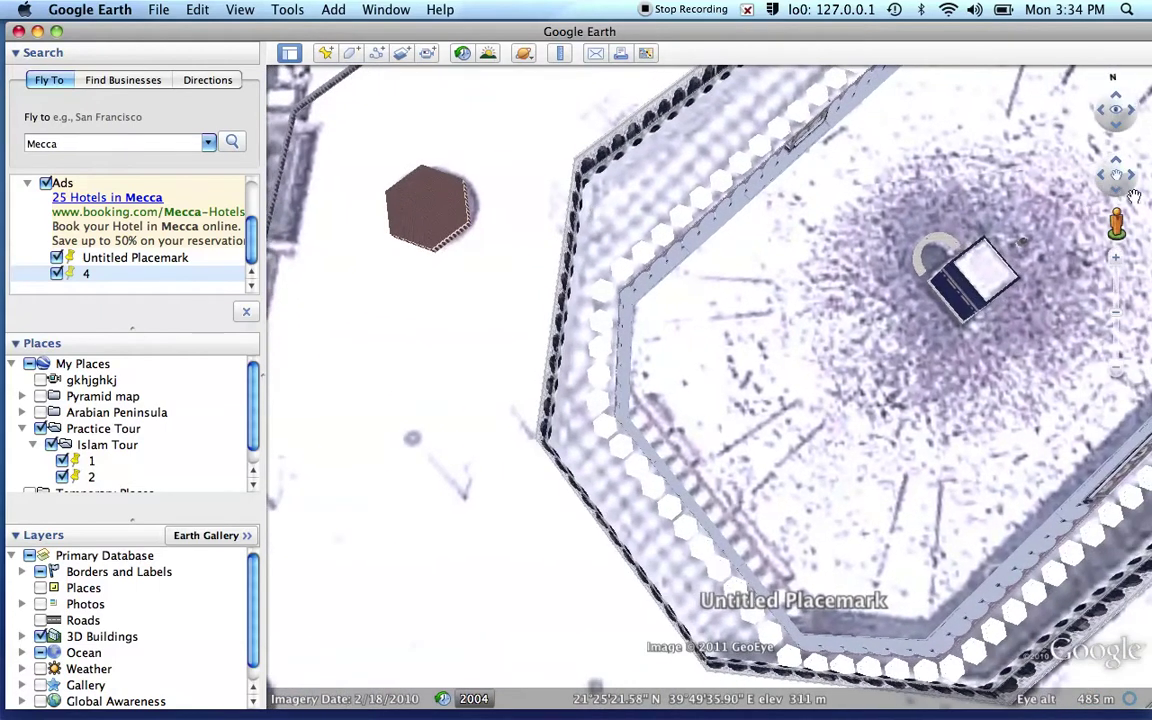
pyautogui.click(1107, 178)
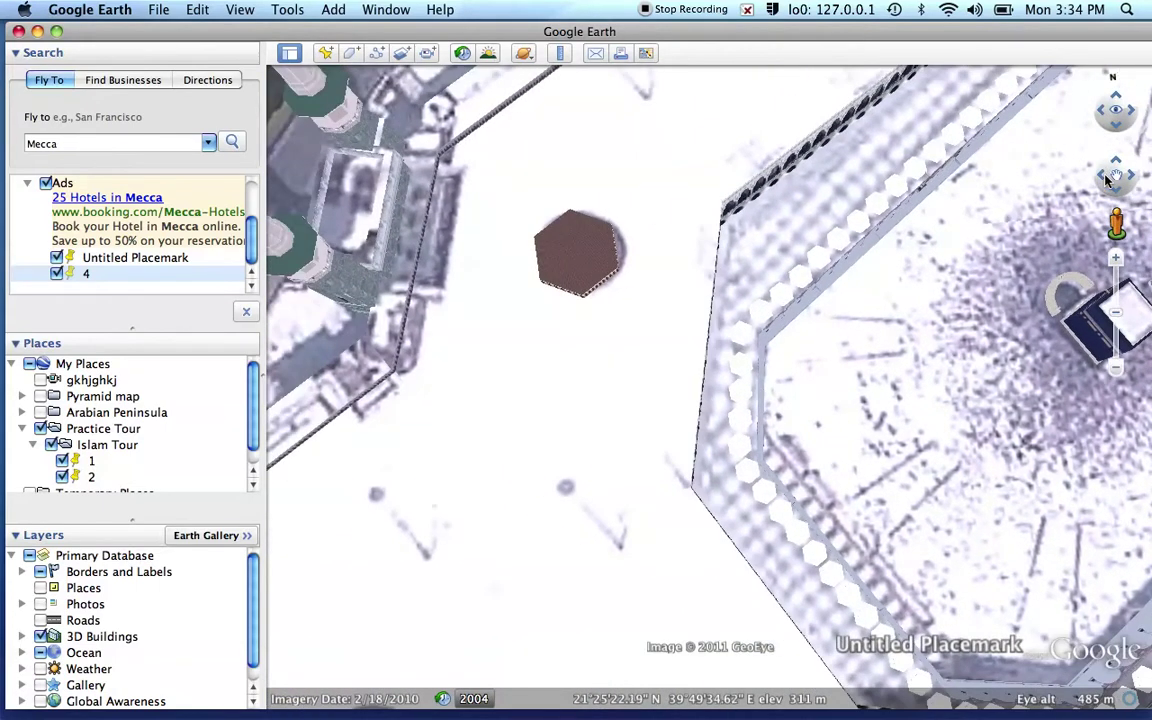
pyautogui.moveTo(1097, 113); pyautogui.dragTo(1107, 148)
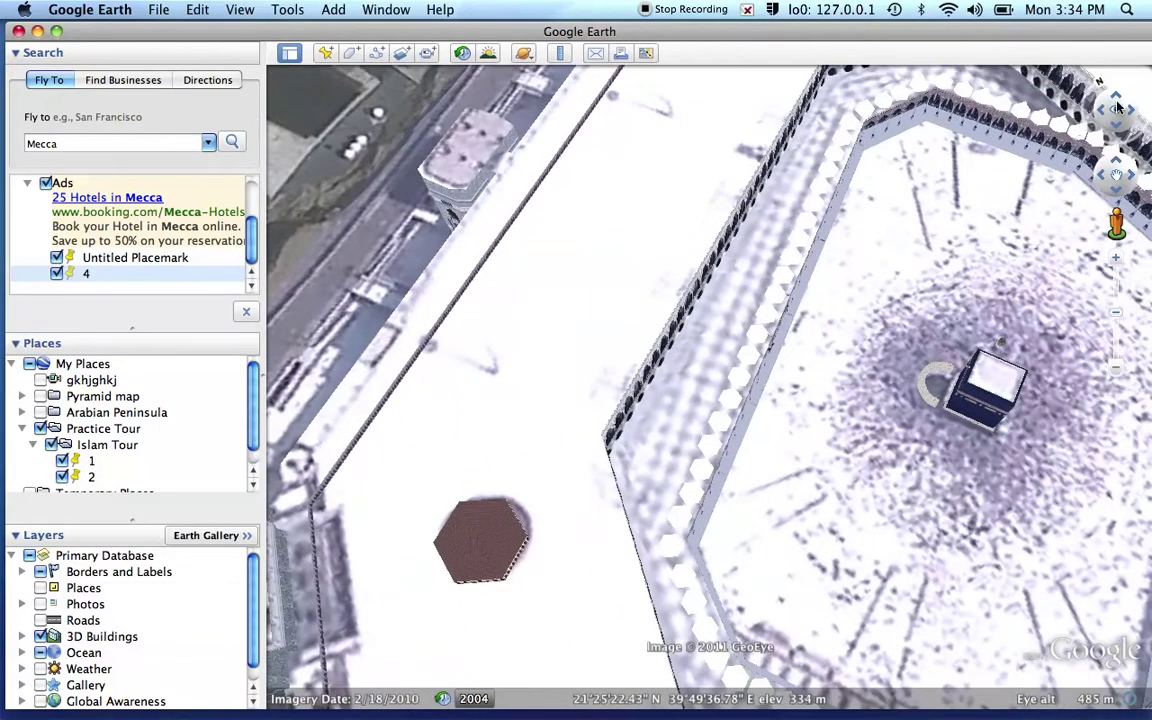
pyautogui.moveTo(1117, 97); pyautogui.dragTo(1117, 97)
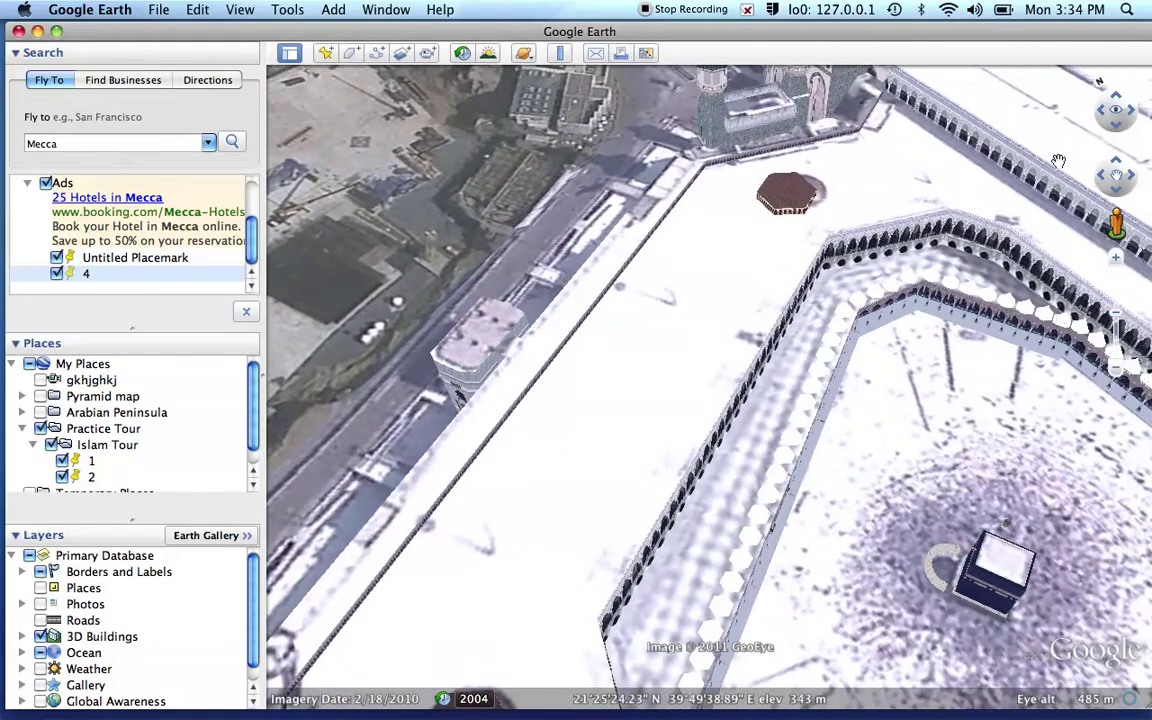
pyautogui.moveTo(982, 392); pyautogui.dragTo(855, 224)
pyautogui.moveTo(583, 490); pyautogui.dragTo(708, 483)
pyautogui.moveTo(536, 232); pyautogui.dragTo(433, 245)
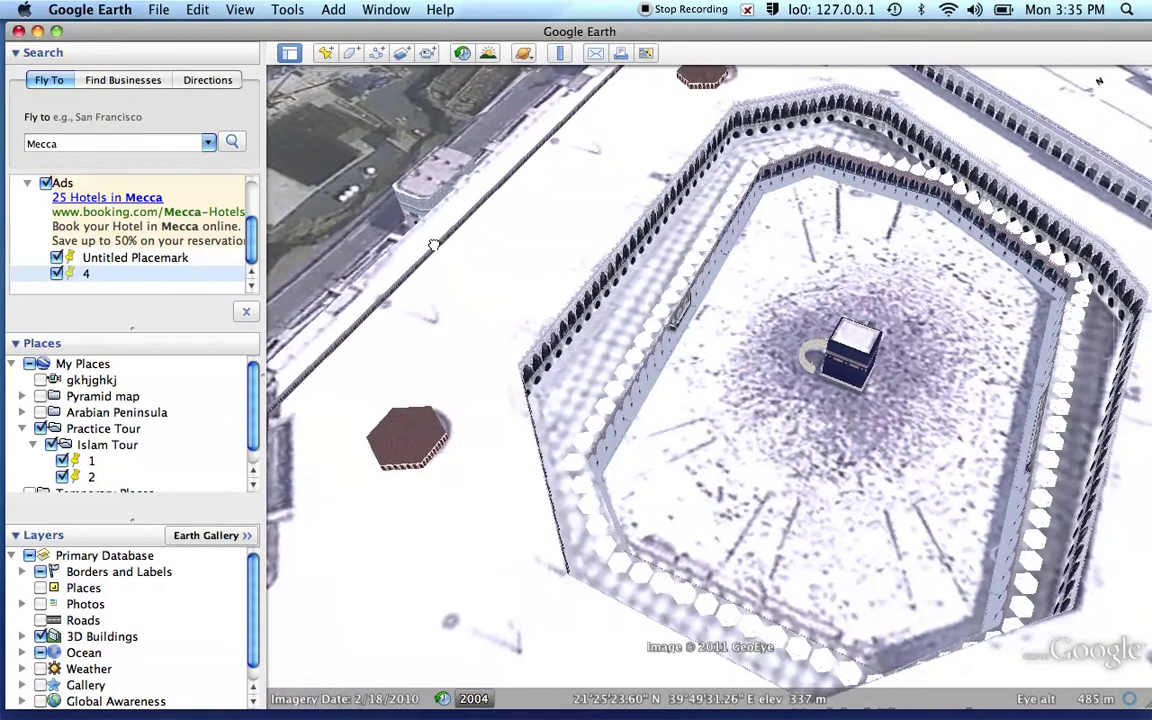
pyautogui.click(328, 53)
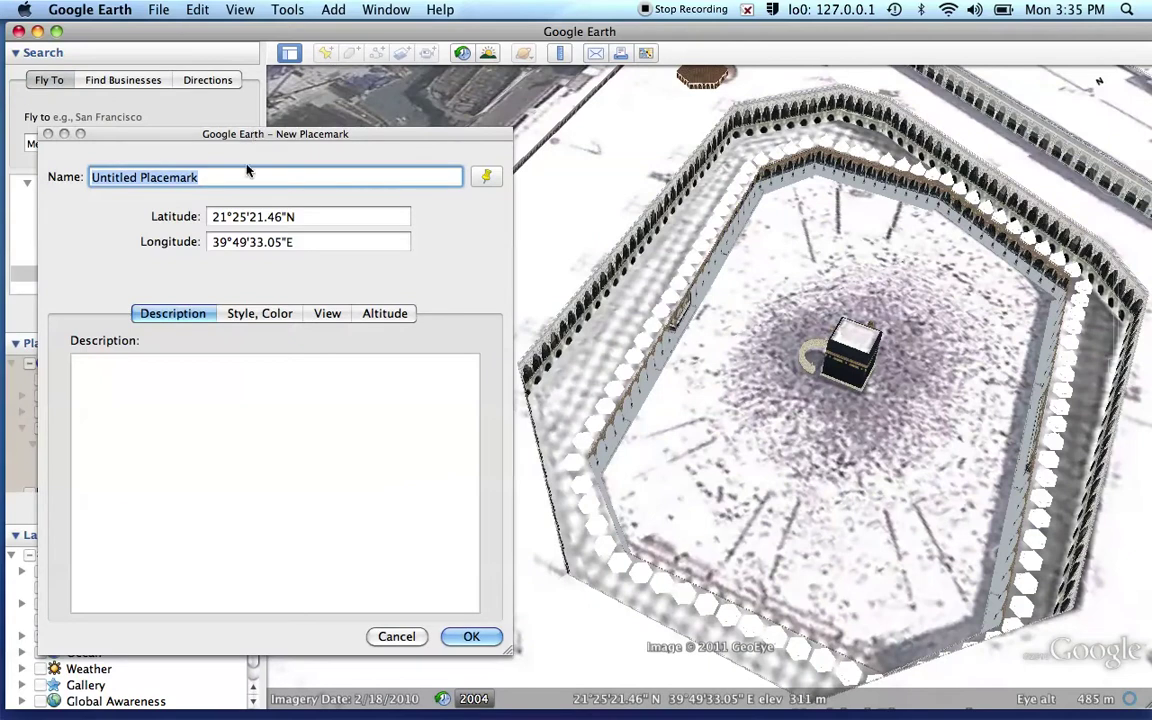
pyautogui.write('5')
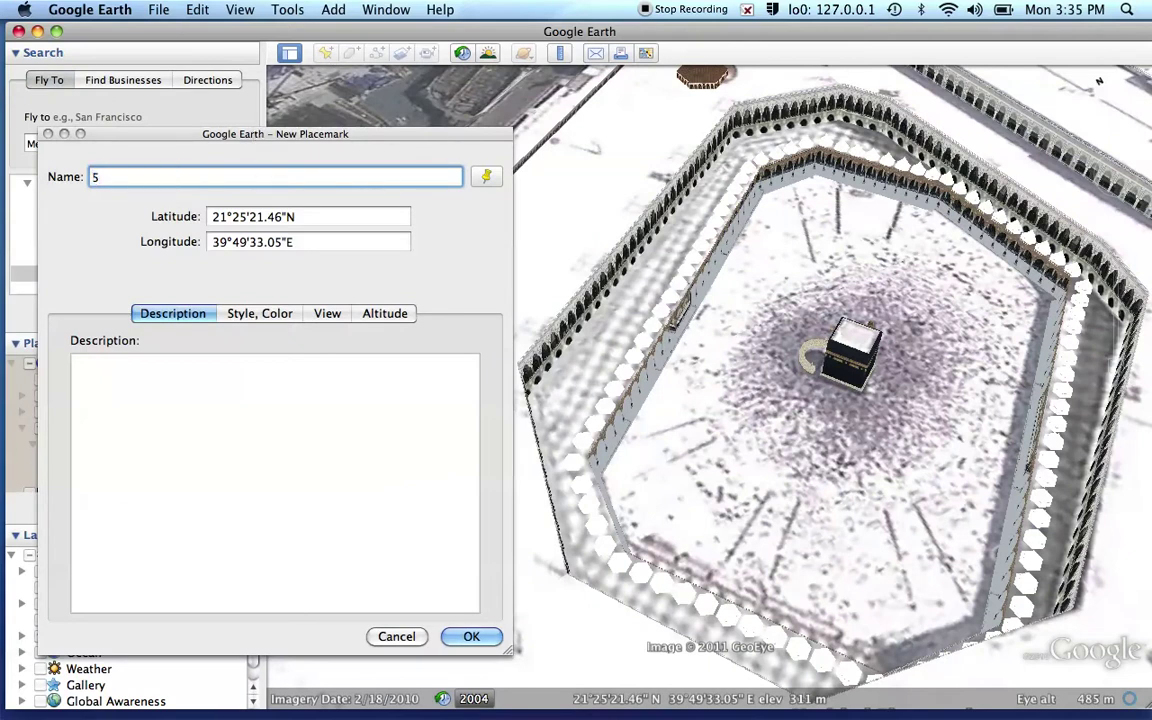
pyautogui.click(471, 638)
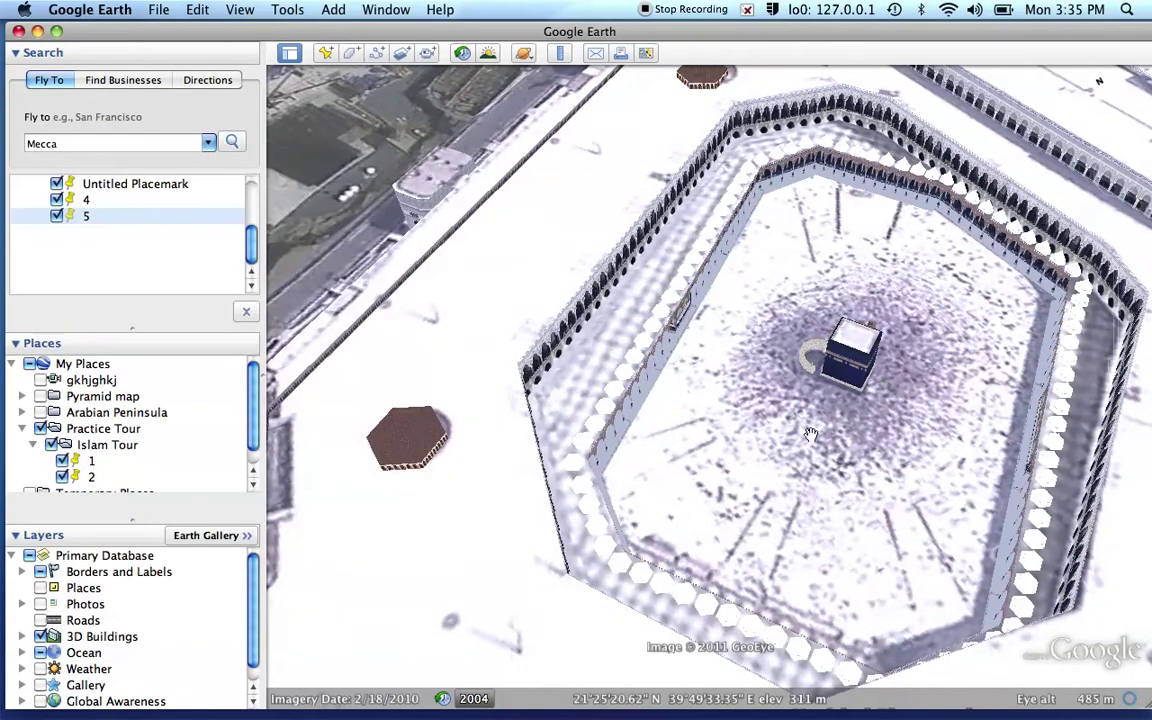
# Add a placemark named 6 at 21°25'21.09"N, 39°49'33.53"E, from a closer, rotated view of the Kaaba in its courtyard
pyautogui.moveTo(1108, 115)
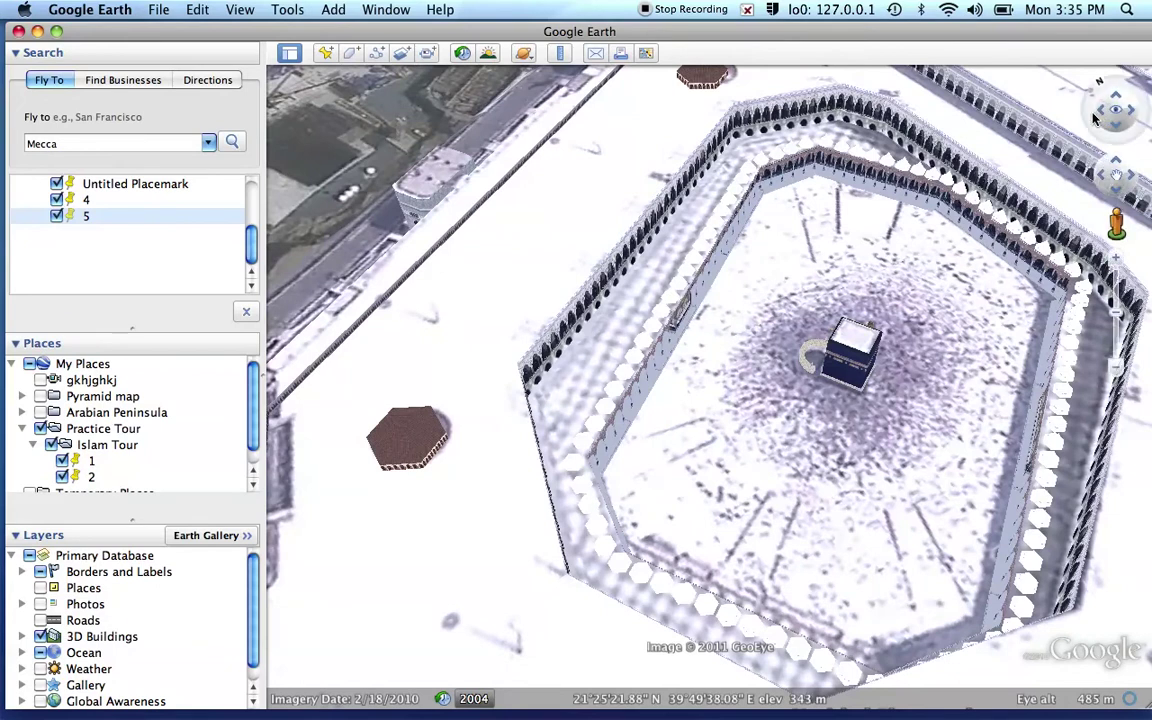
pyautogui.moveTo(1108, 115); pyautogui.dragTo(1103, 140)
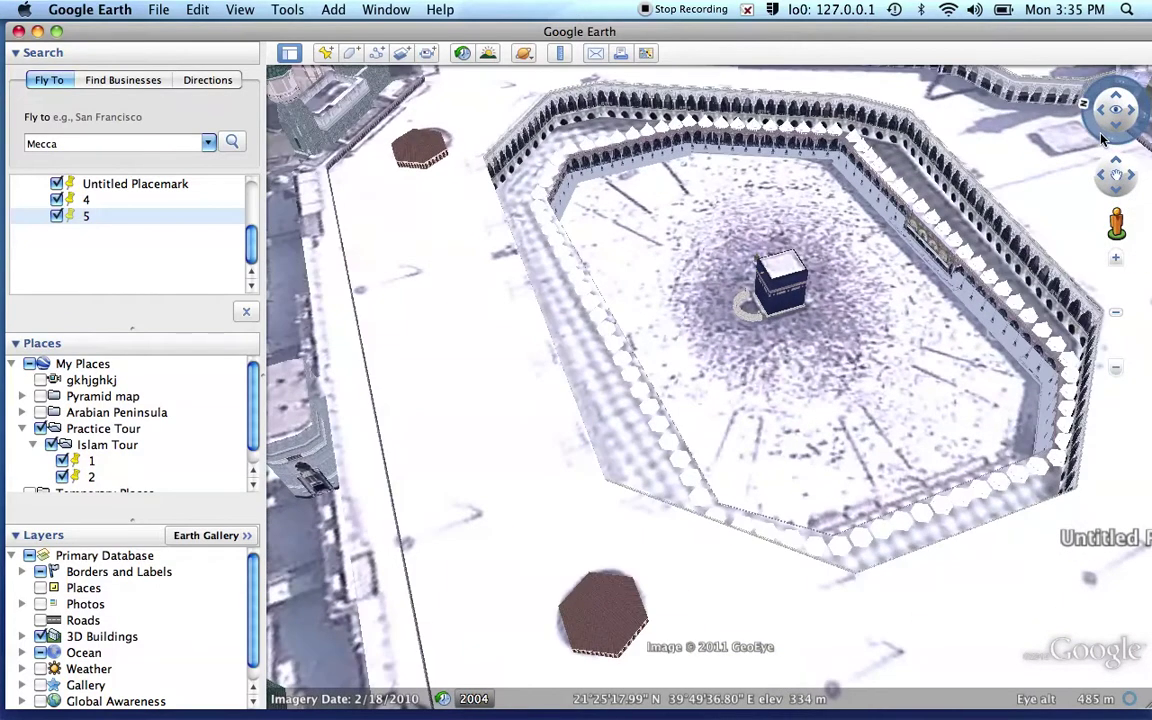
pyautogui.click(1115, 260)
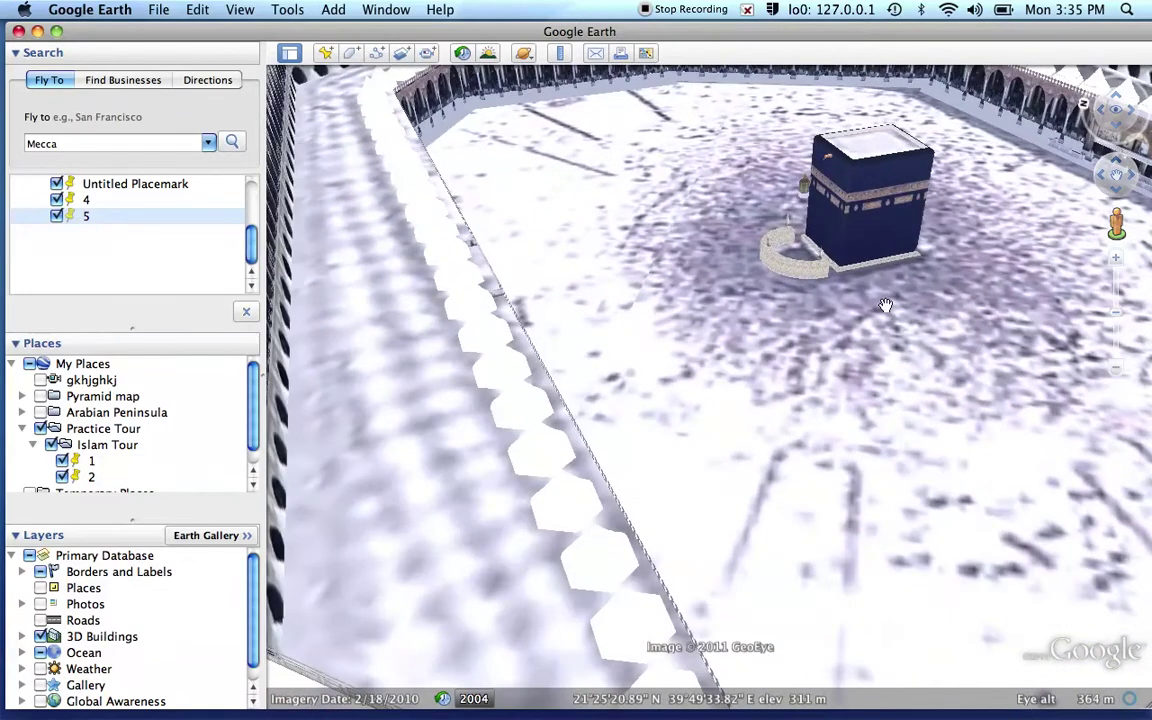
pyautogui.moveTo(880, 318); pyautogui.dragTo(779, 352)
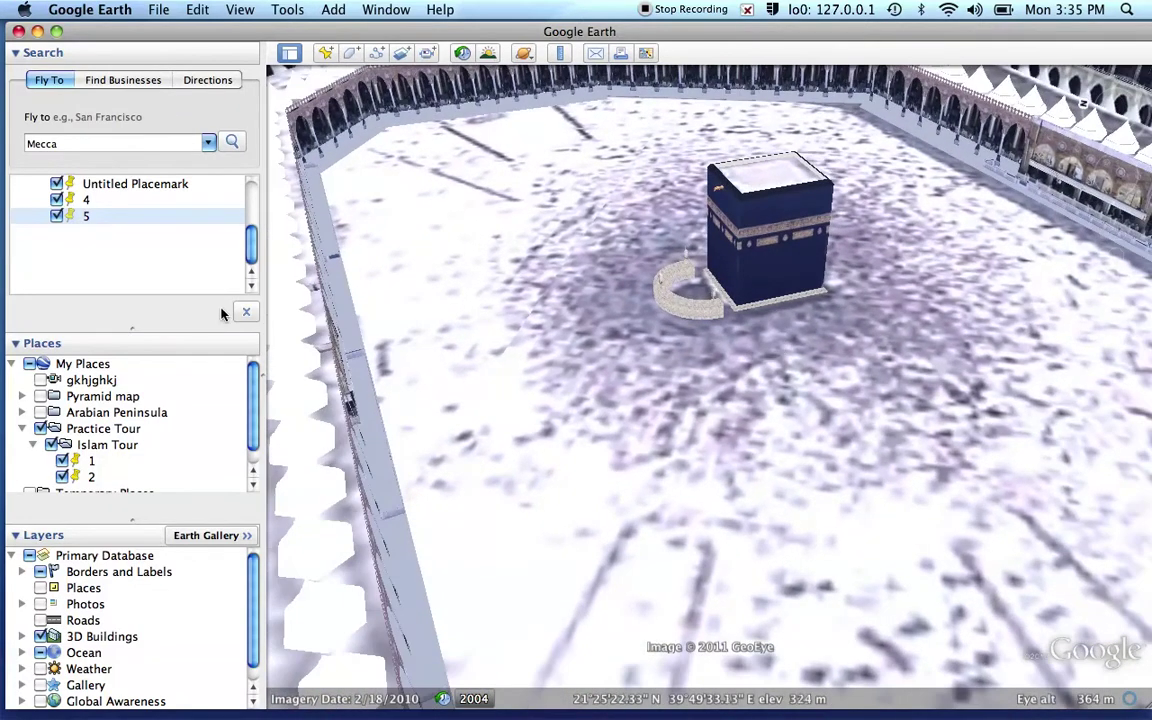
pyautogui.click(326, 53)
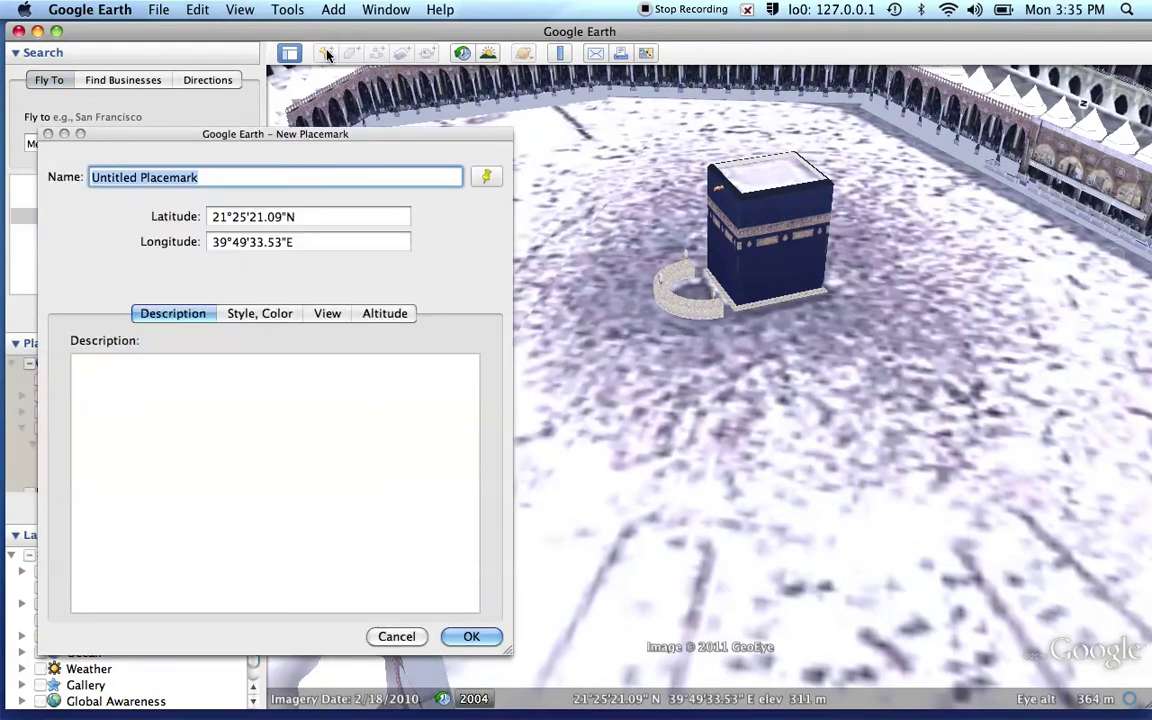
pyautogui.write('6')
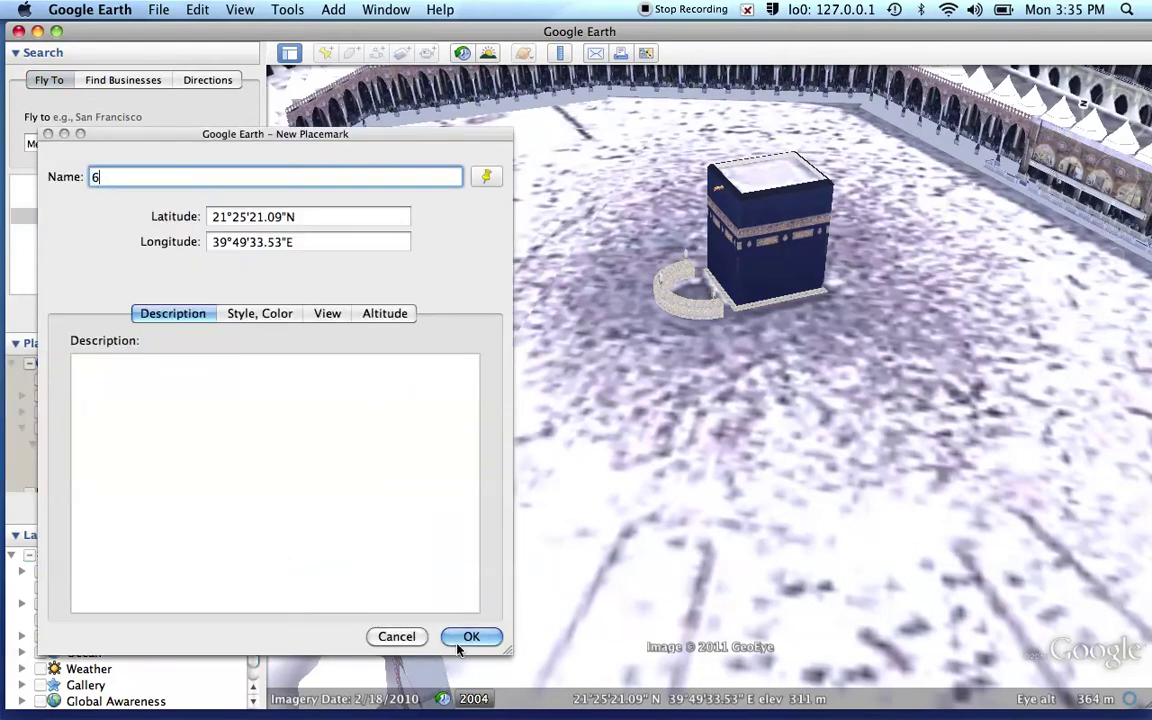
pyautogui.click(457, 644)
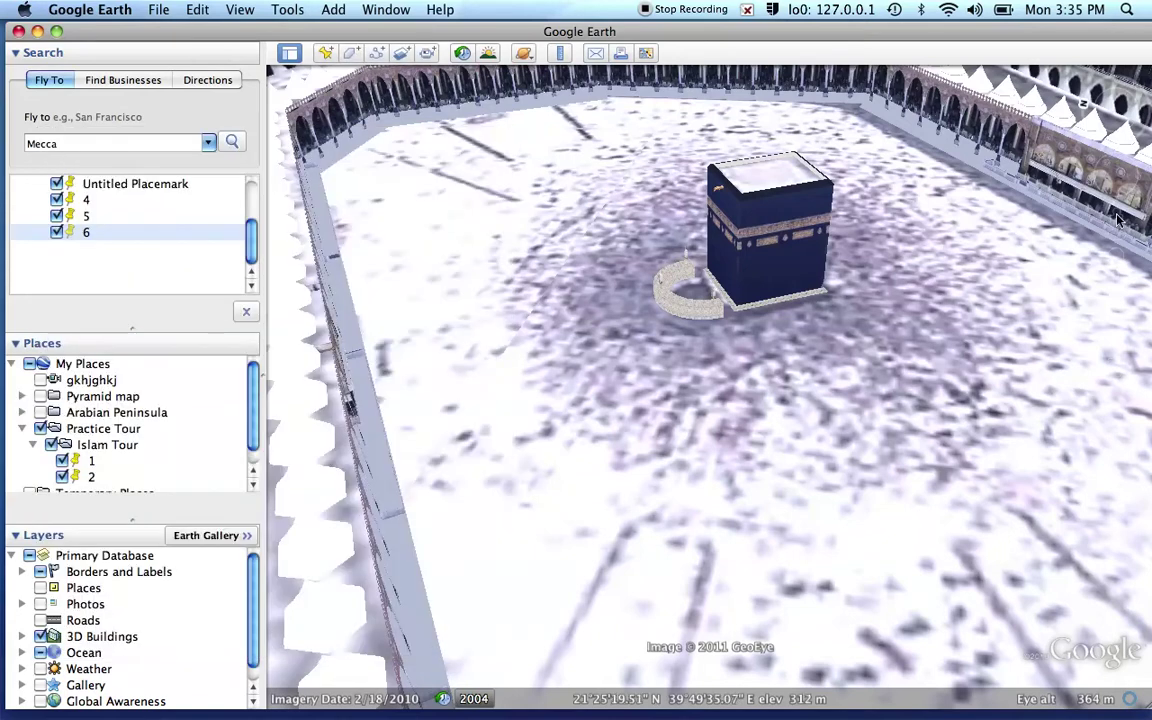
# Add a placemark named 7 at 21°25'21.10"N, 39°49'34.10"E, from a near ground-level view showing the whole Kaaba and the arcades behind it
pyautogui.moveTo(1116, 220)
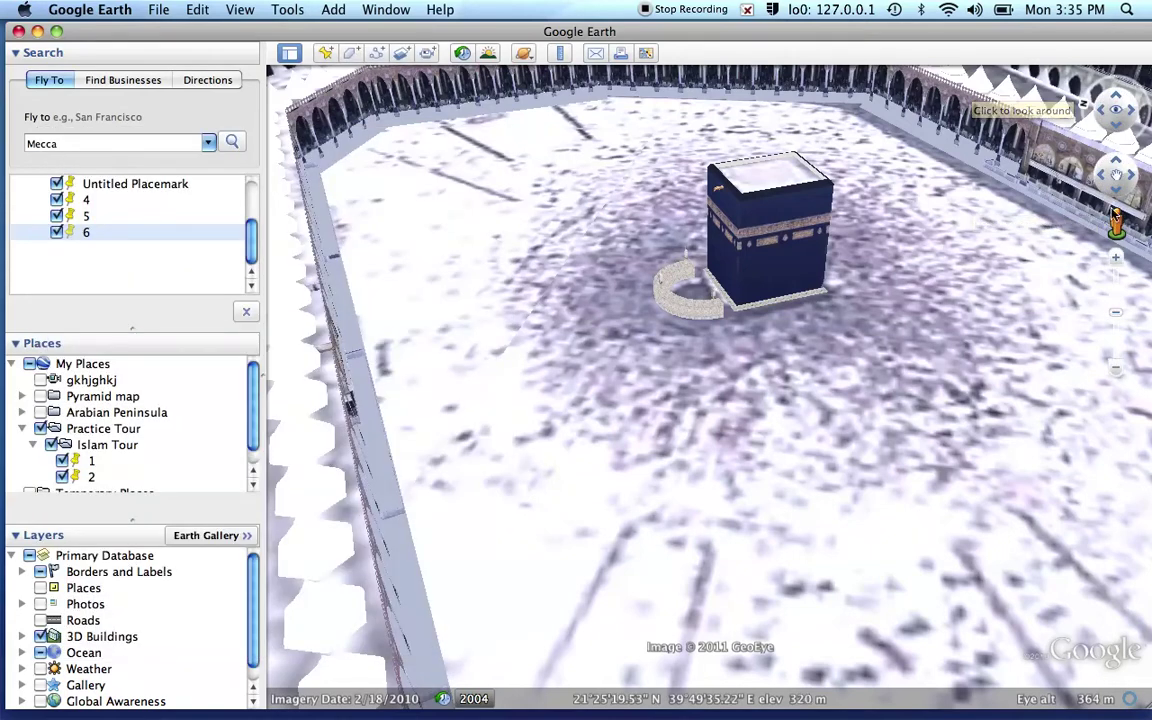
pyautogui.click(1115, 257)
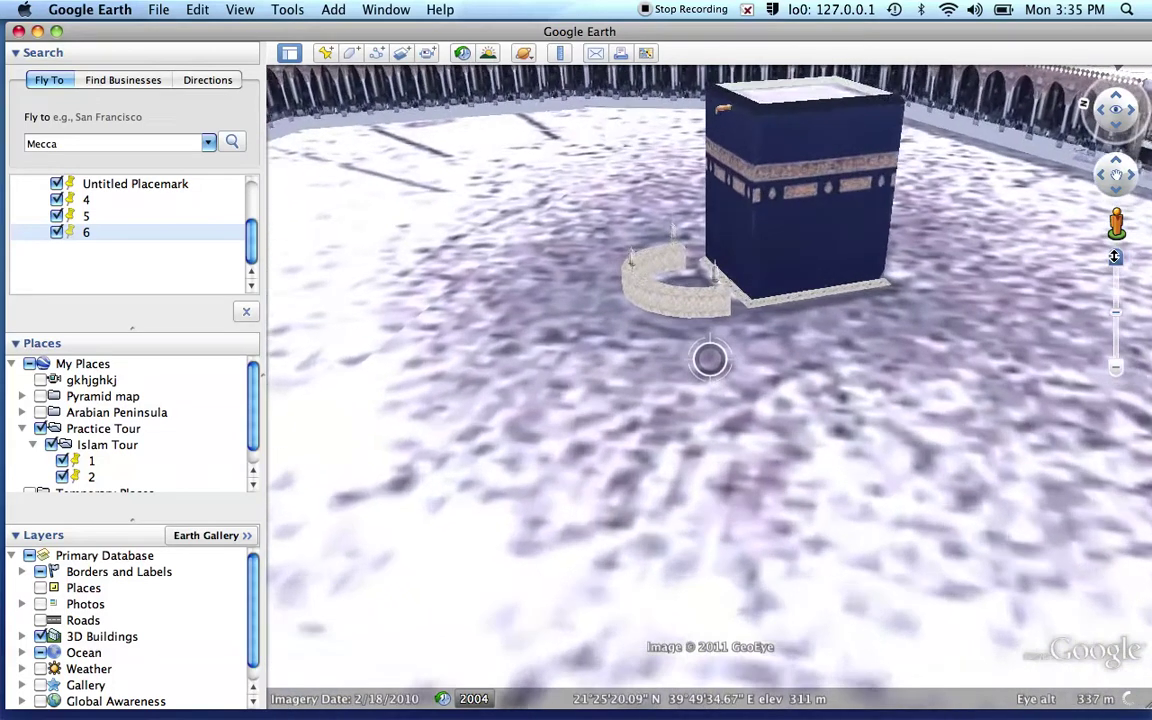
pyautogui.scroll(2, 884, 420)
pyautogui.moveTo(881, 464); pyautogui.dragTo(892, 493)
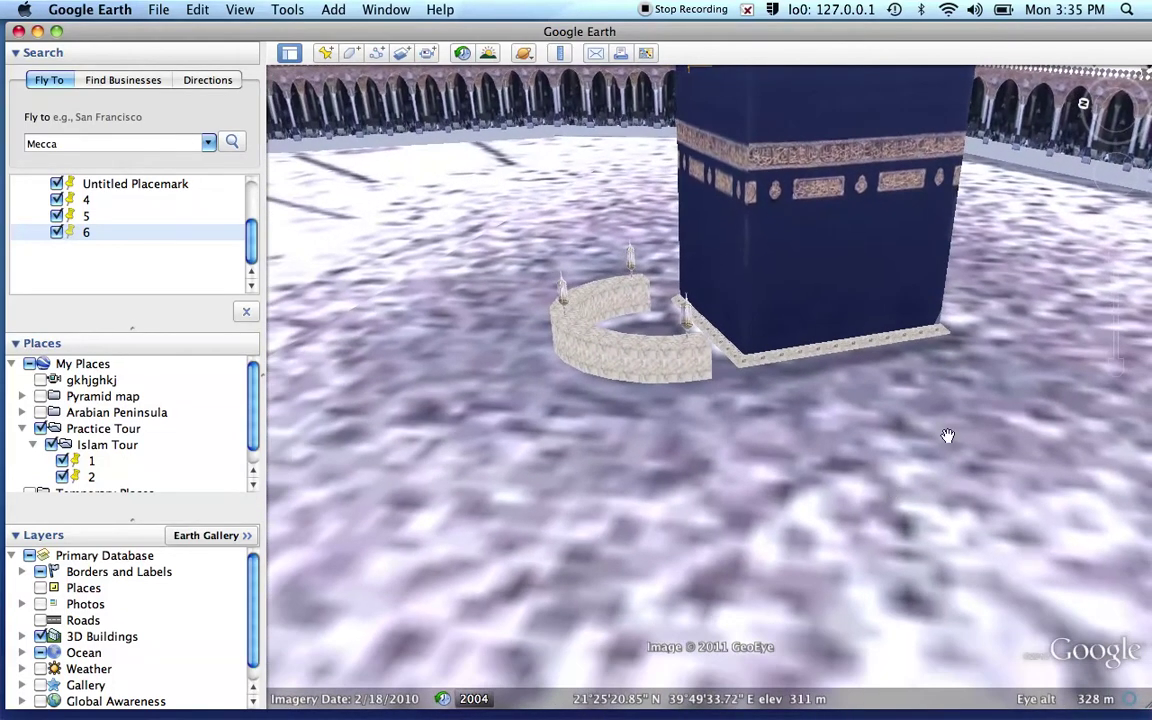
pyautogui.moveTo(1115, 250)
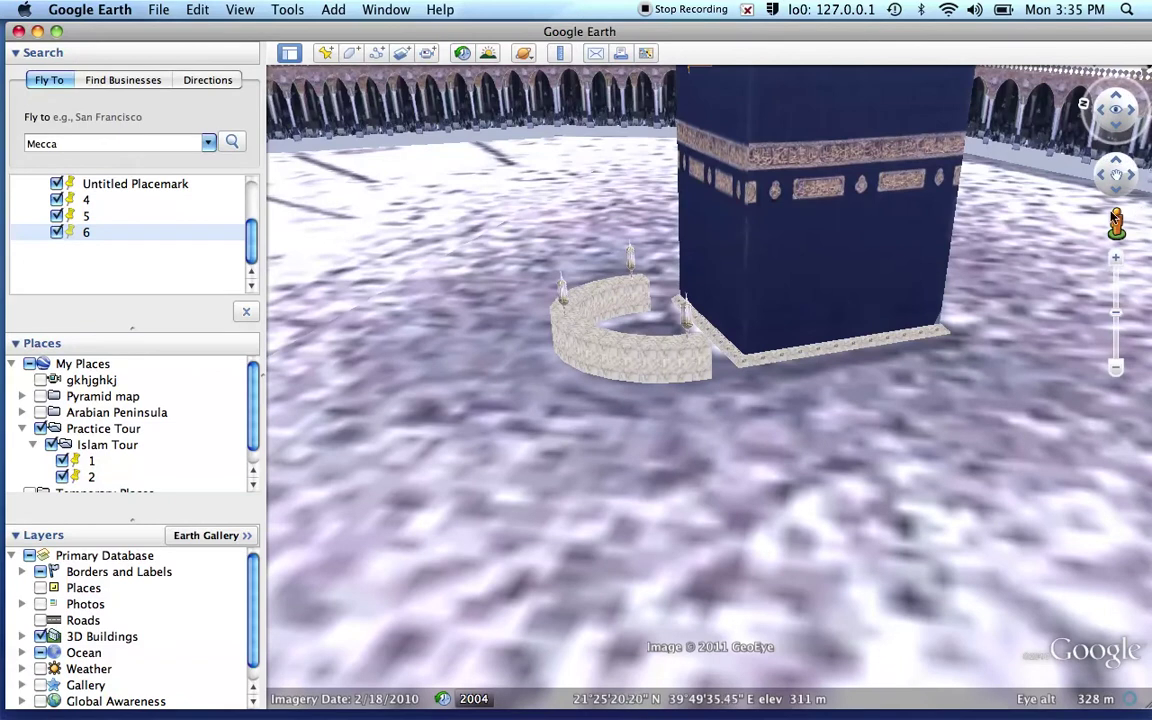
pyautogui.click(1112, 198)
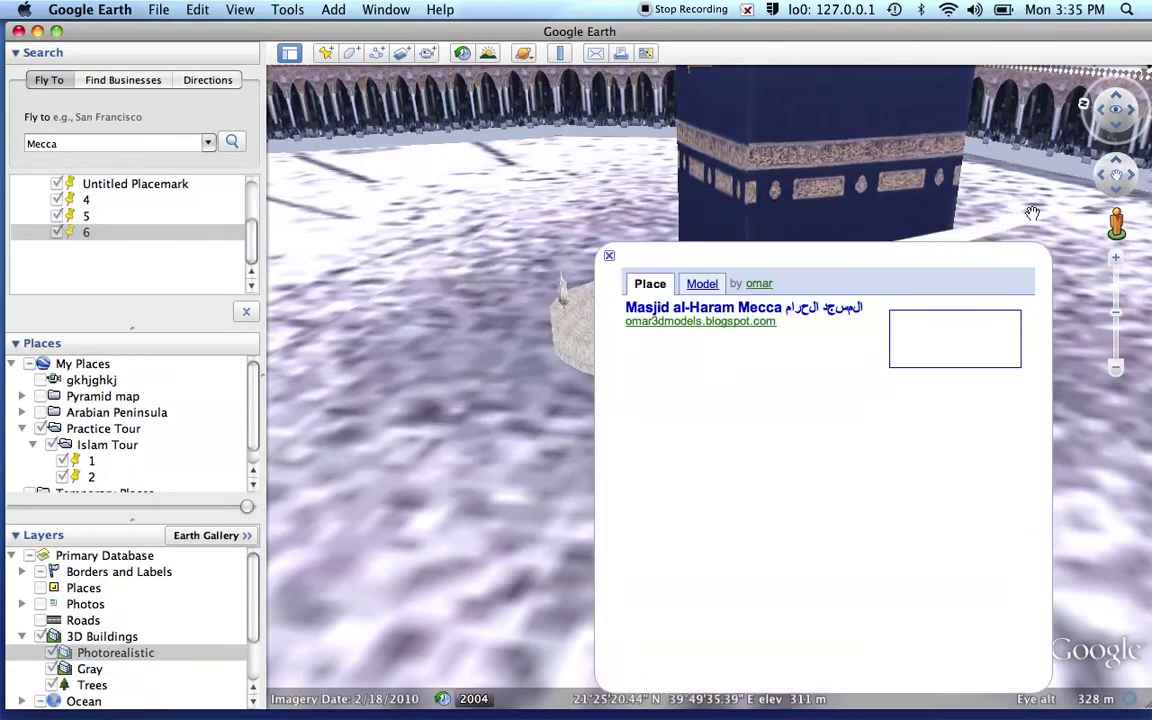
pyautogui.click(609, 256)
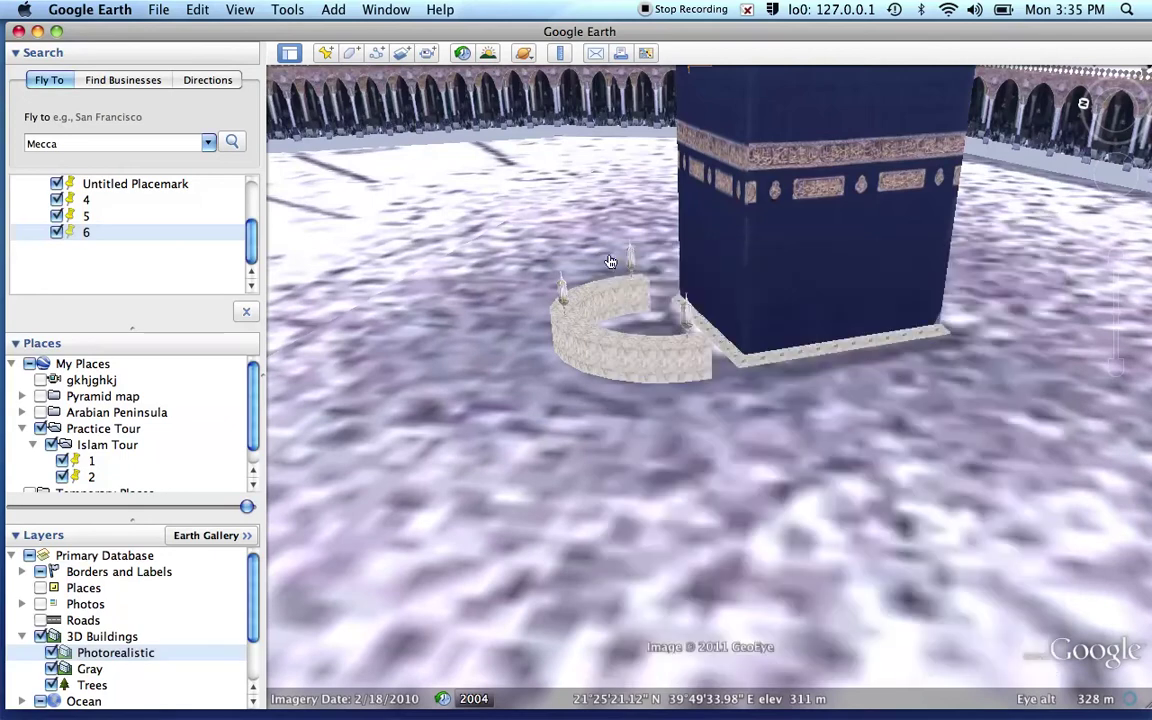
pyautogui.click(1118, 176)
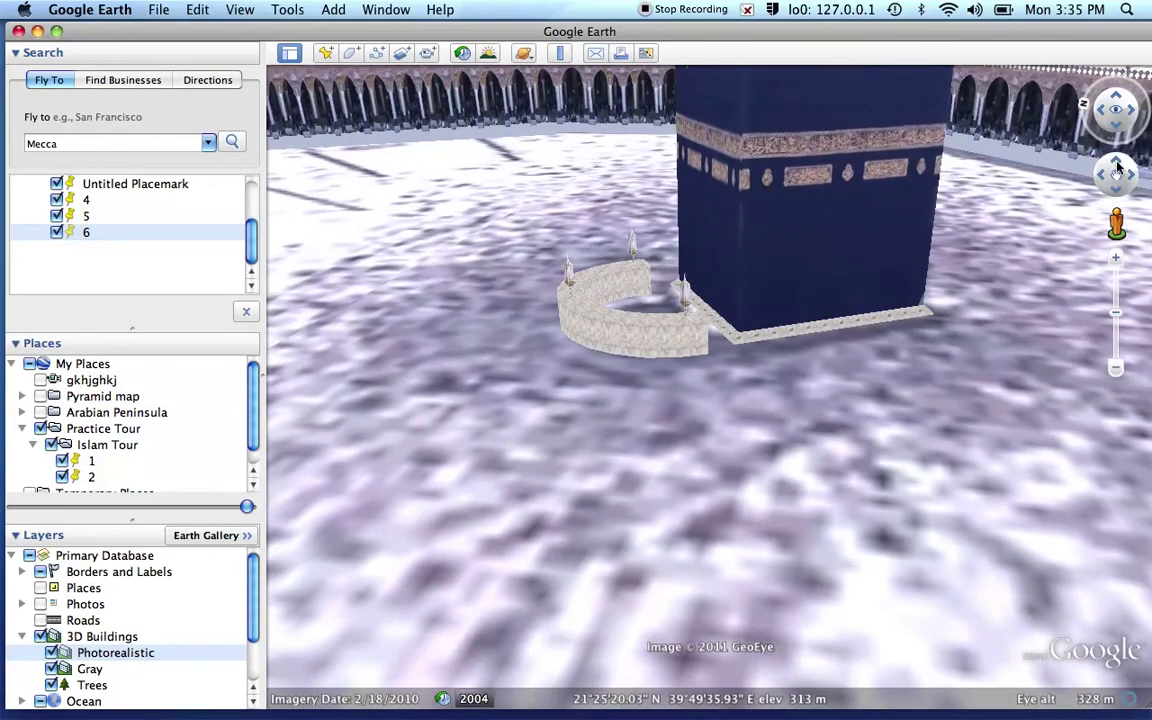
pyautogui.click(1118, 130)
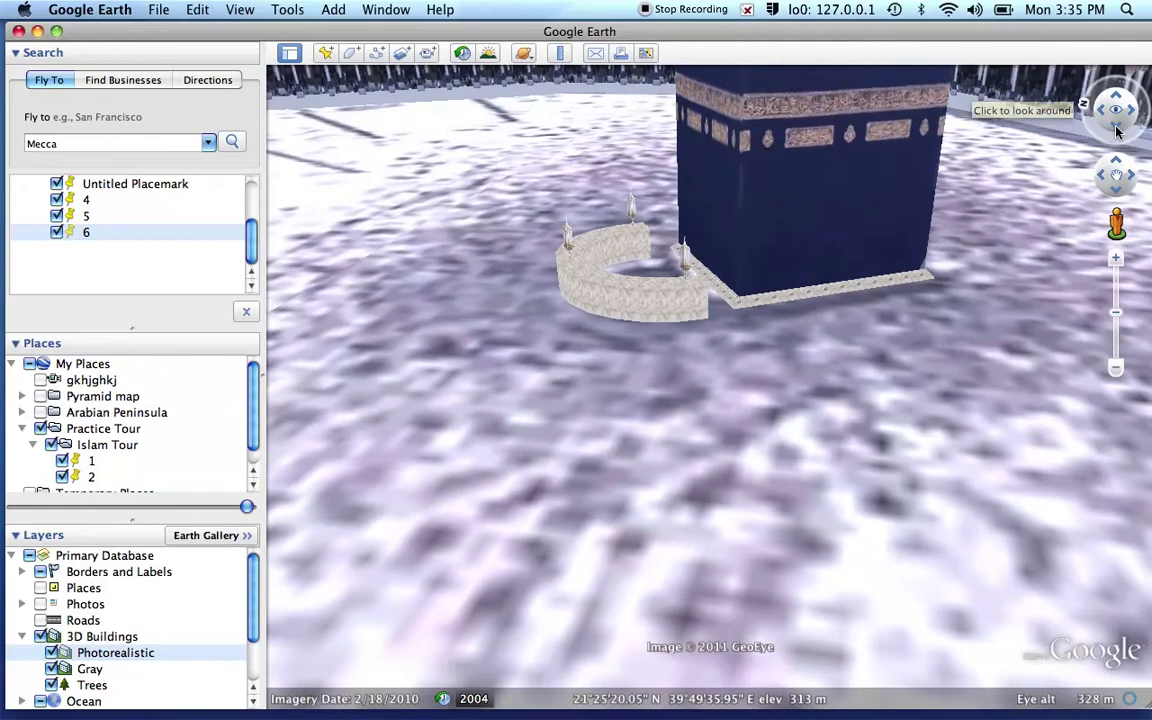
pyautogui.click(1120, 100)
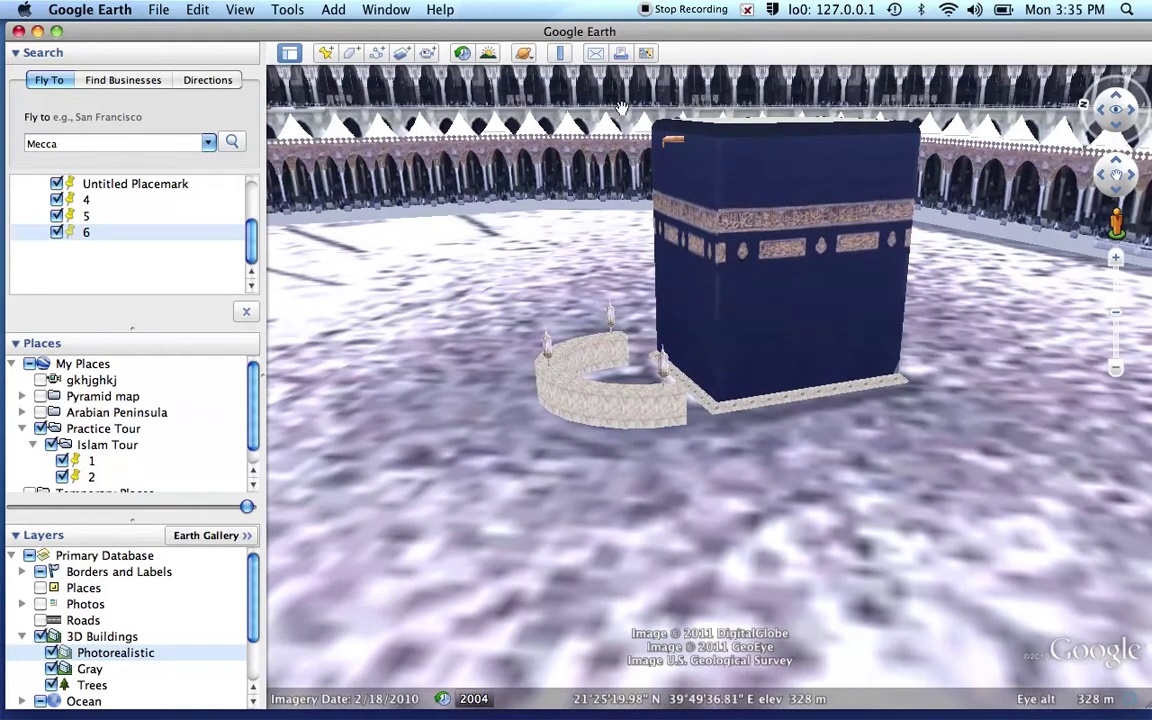
pyautogui.click(328, 52)
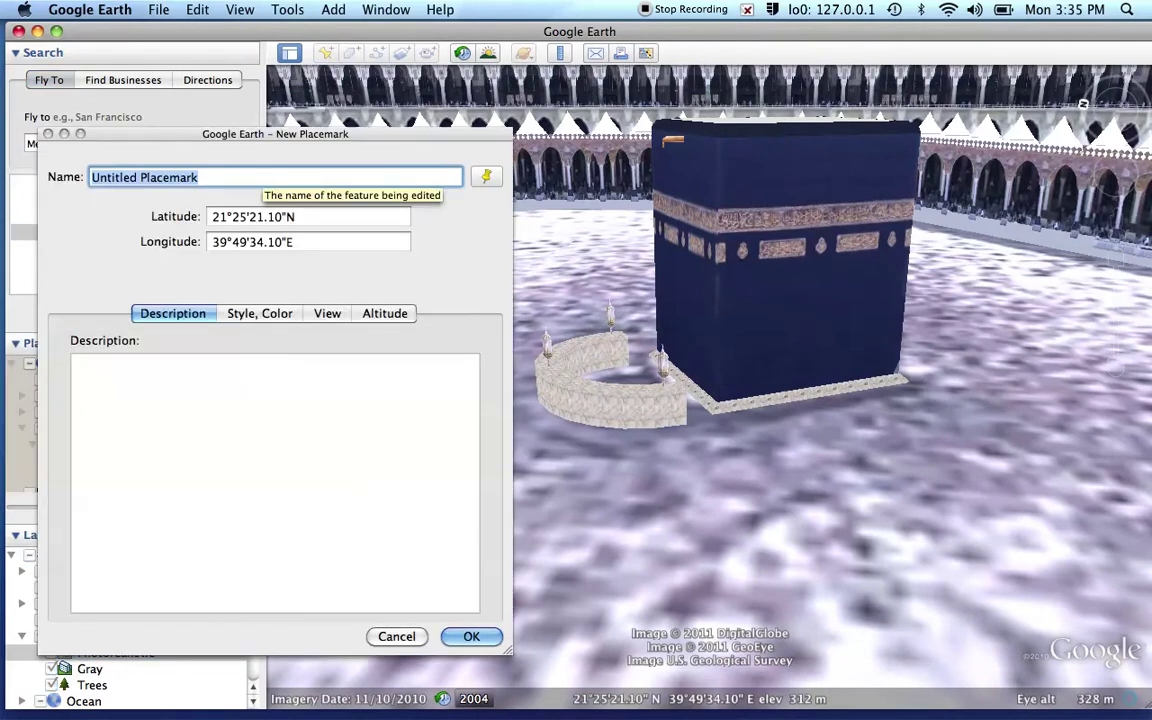
pyautogui.write('7')
pyautogui.click(475, 637)
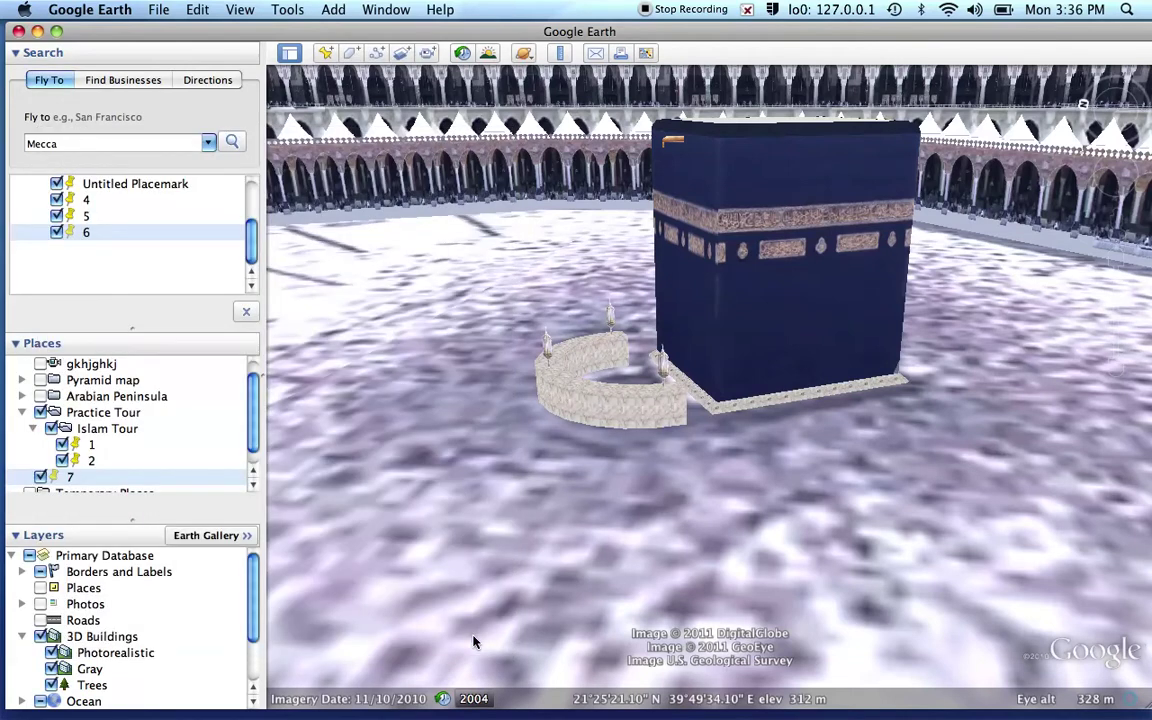
# Show the Photos layer around the Grand Mosque and view a photo by the courtyard and the one titled KABE
pyautogui.click(40, 605)
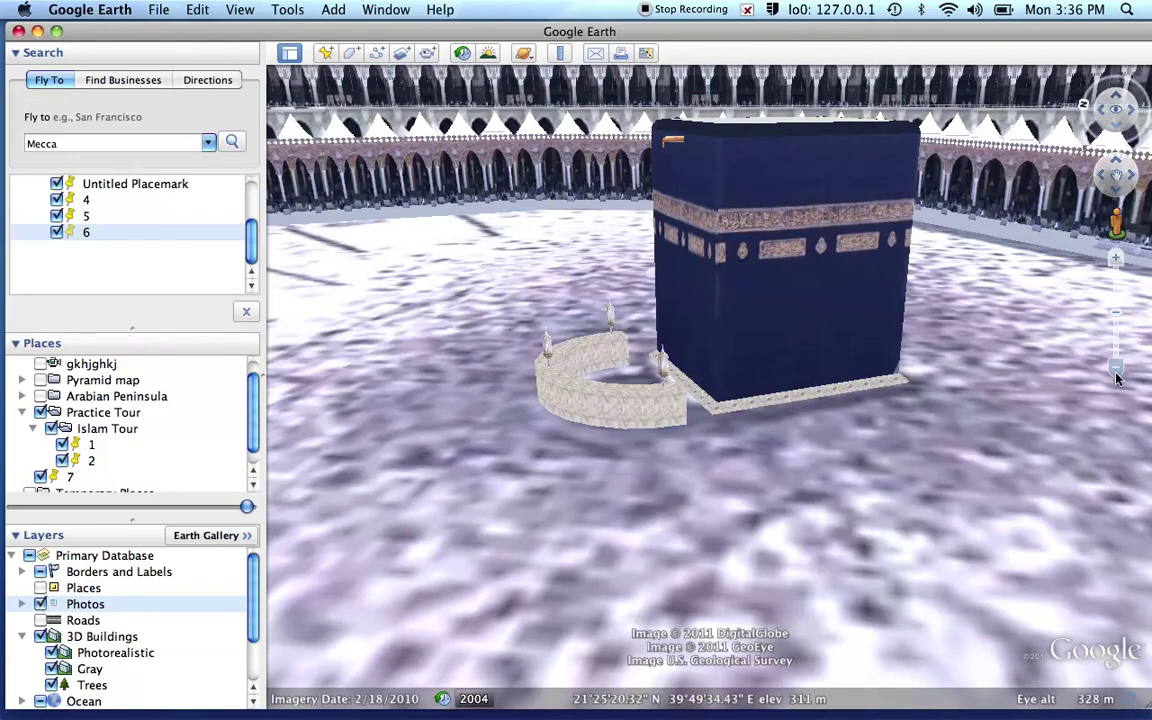
pyautogui.click(1117, 372)
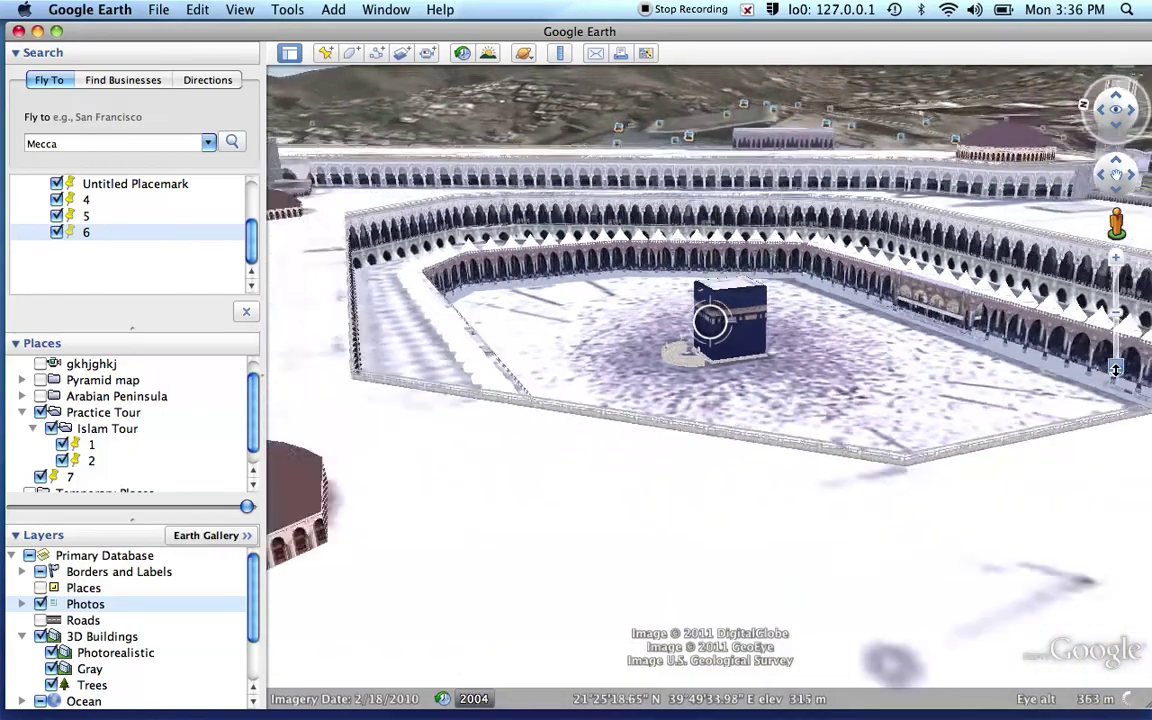
pyautogui.moveTo(1117, 372); pyautogui.dragTo(1117, 372)
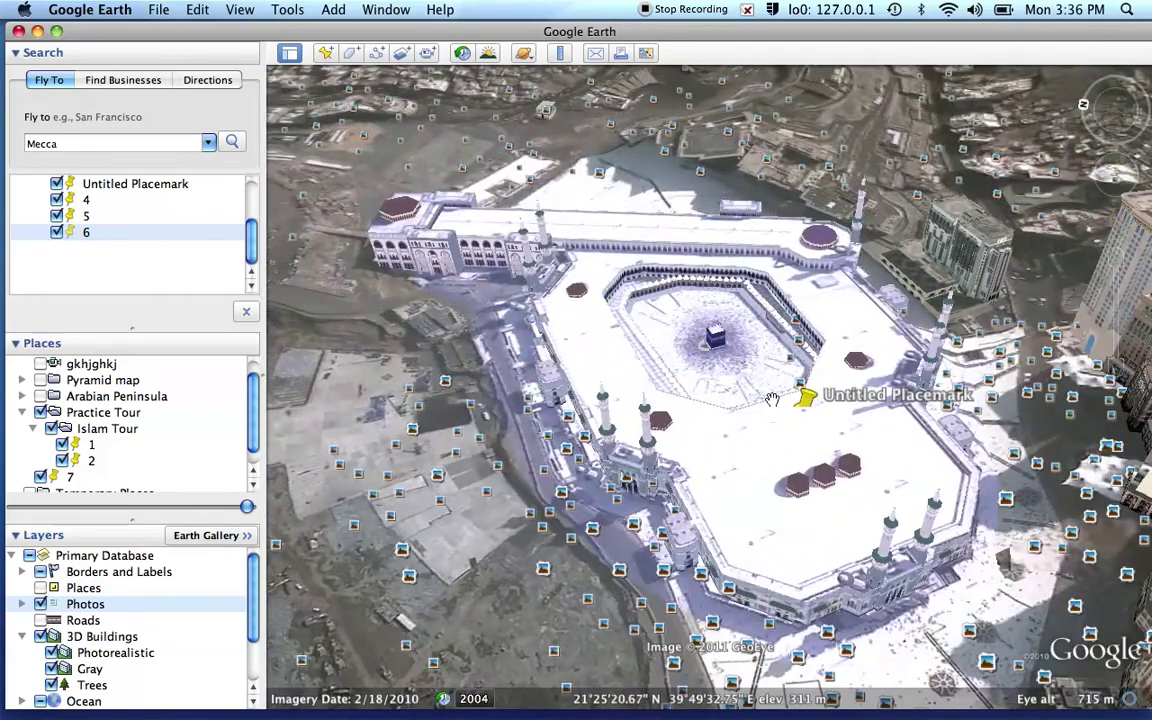
pyautogui.click(800, 340)
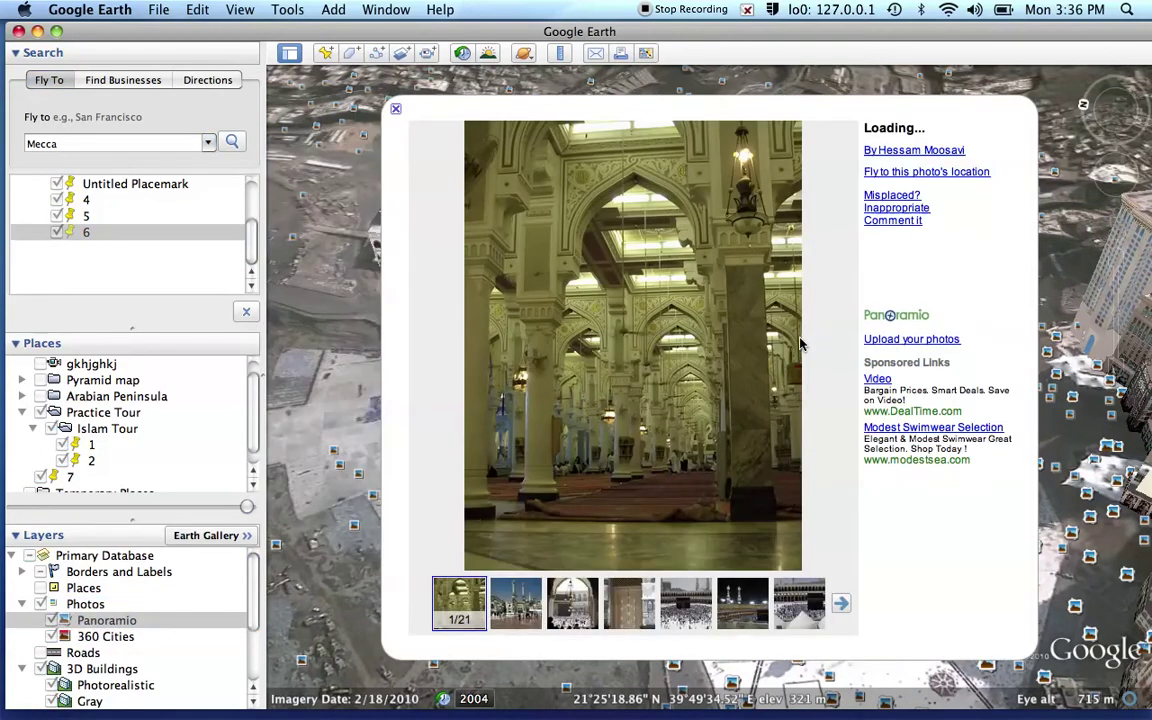
pyautogui.click(397, 112)
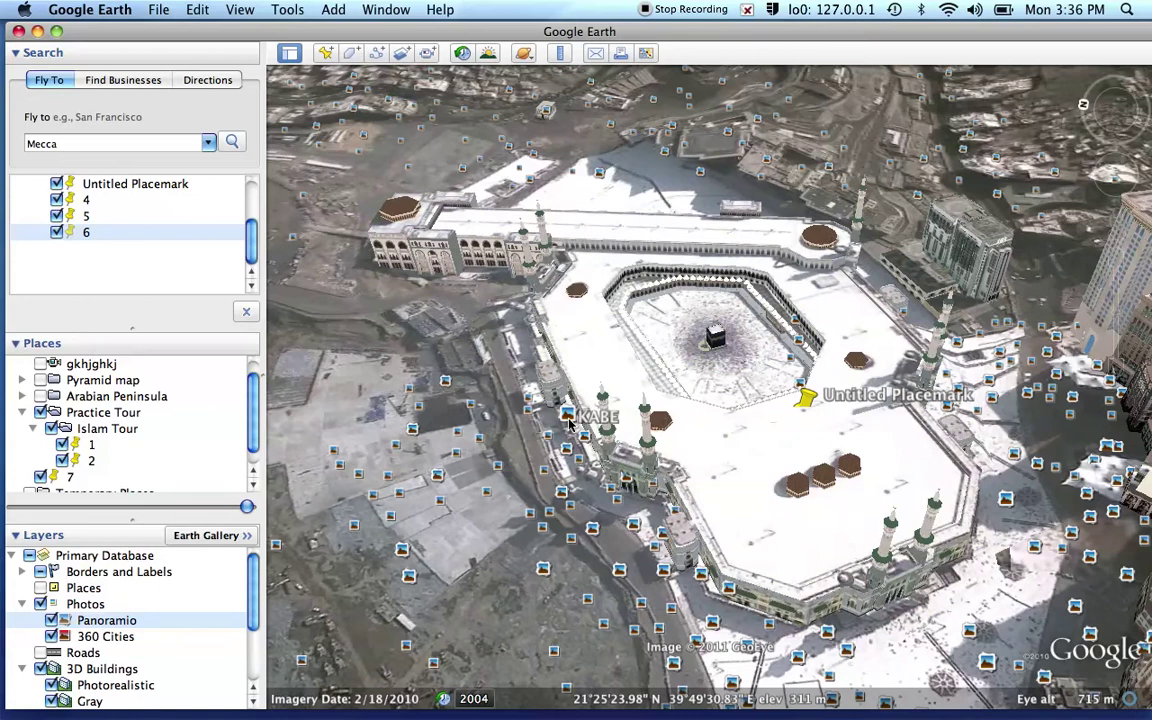
pyautogui.click(567, 416)
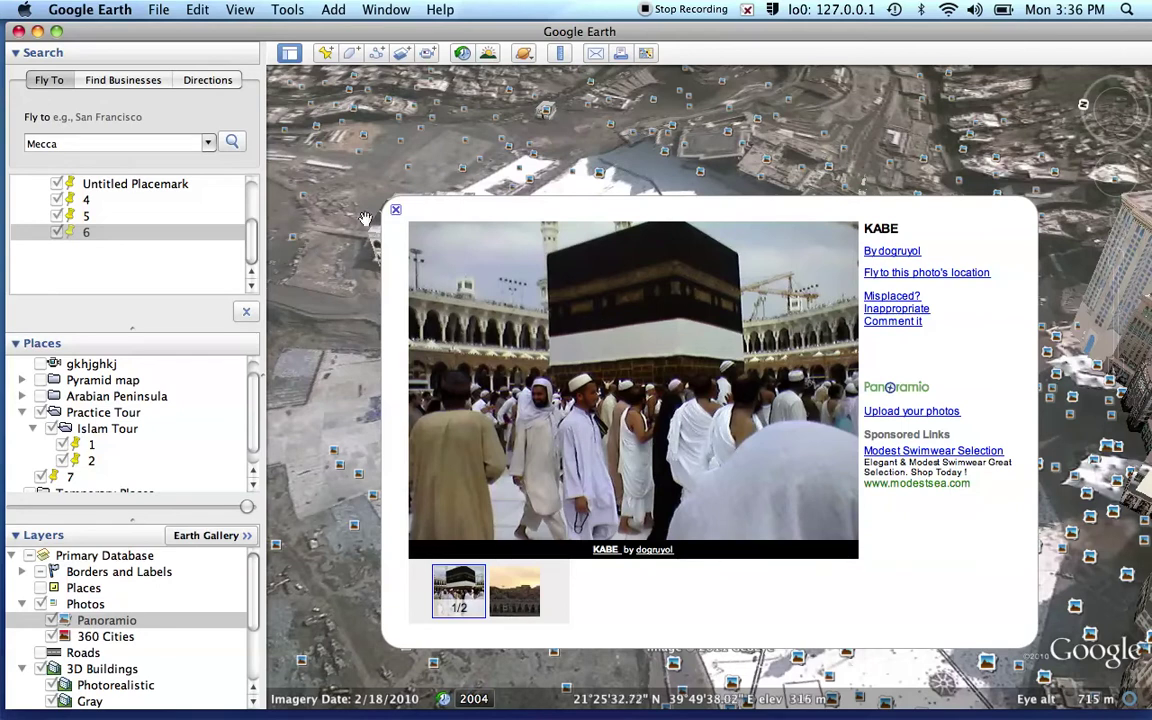
pyautogui.click(395, 209)
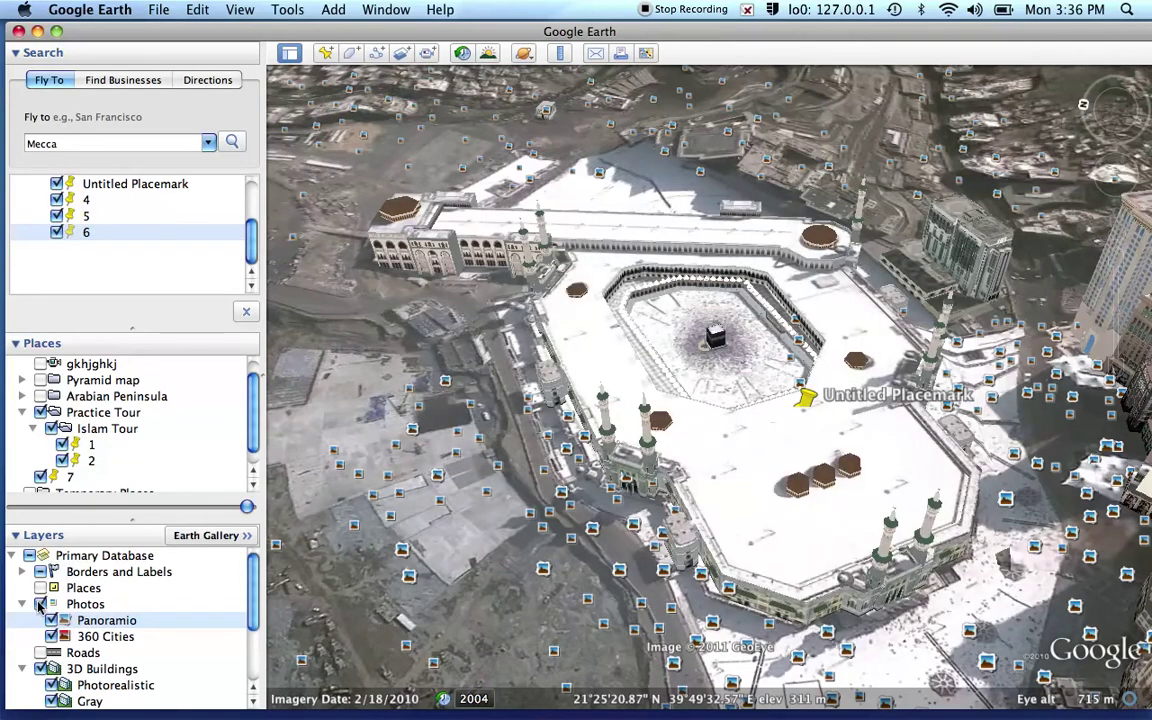
# Hide the Photos layer and the Gray and Photorealistic 3D buildings
pyautogui.click(40, 604)
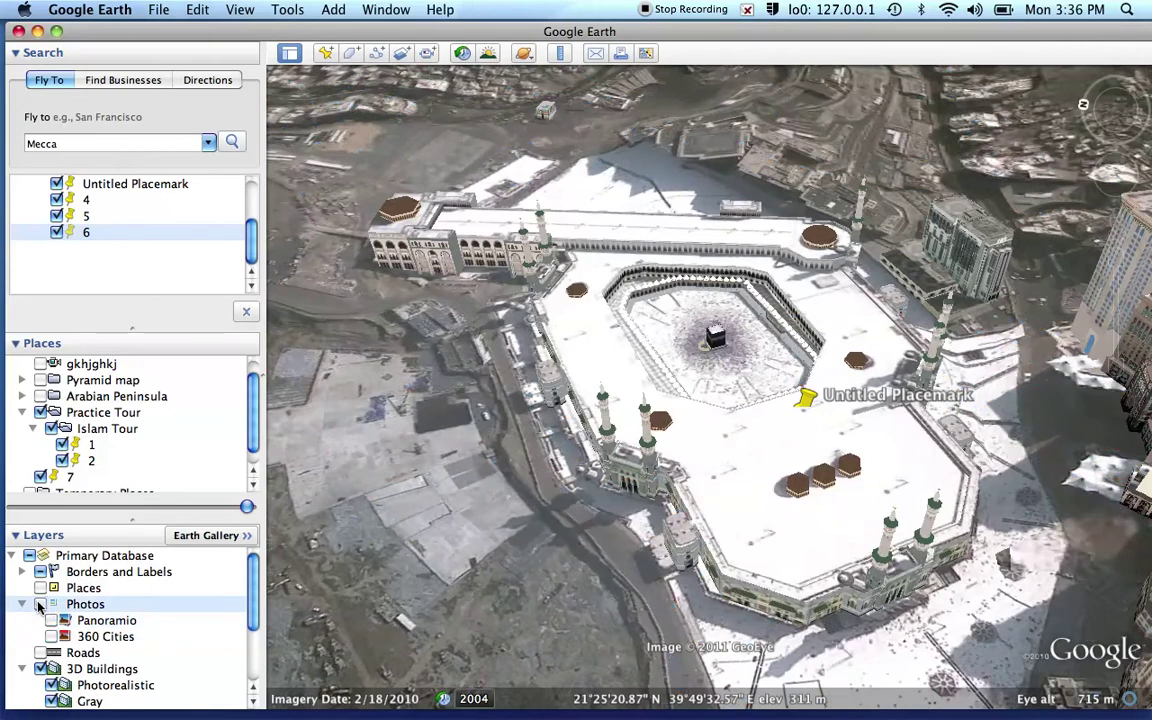
pyautogui.click(51, 702)
pyautogui.click(52, 686)
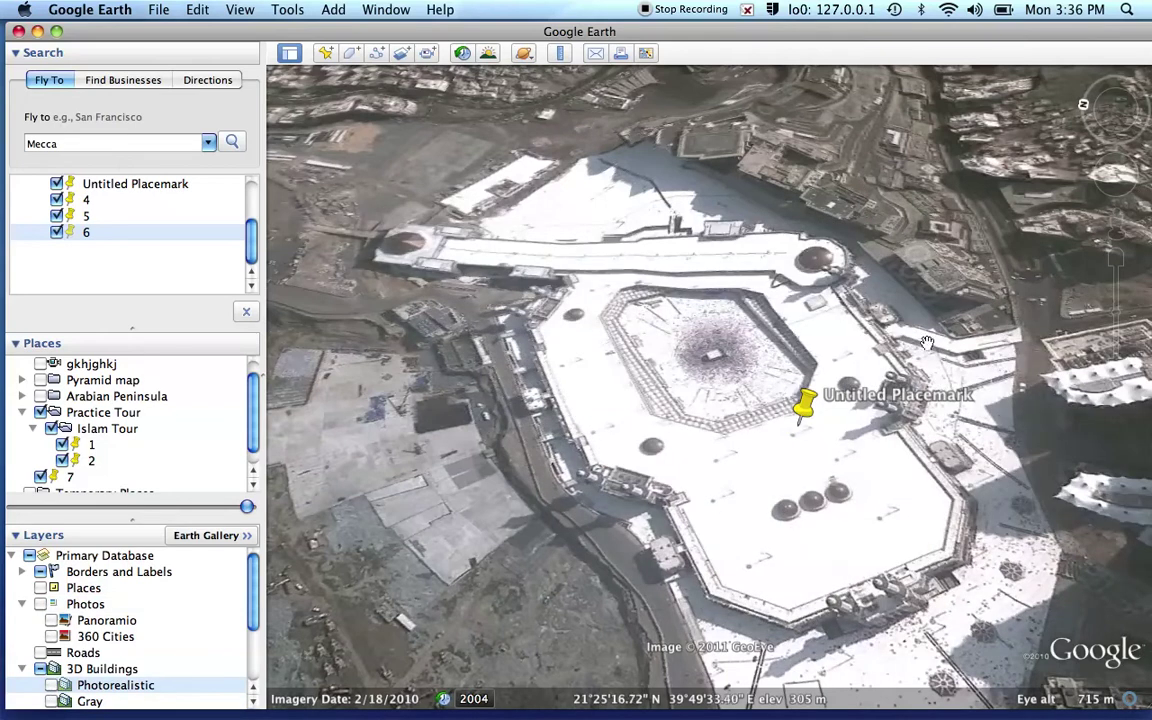
# Examine the placemarks from above Mecca and from the whole globe, turned to show Africa and Arabia with north up
pyautogui.moveTo(1114, 262)
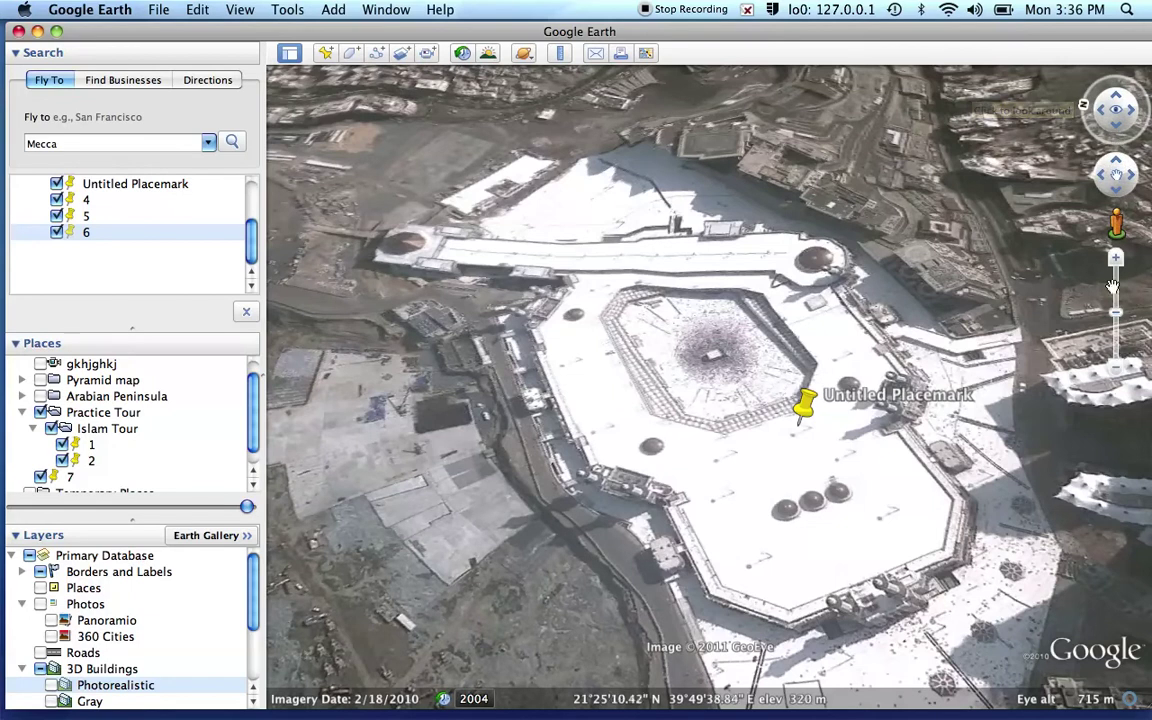
pyautogui.moveTo(1117, 316); pyautogui.dragTo(1116, 342)
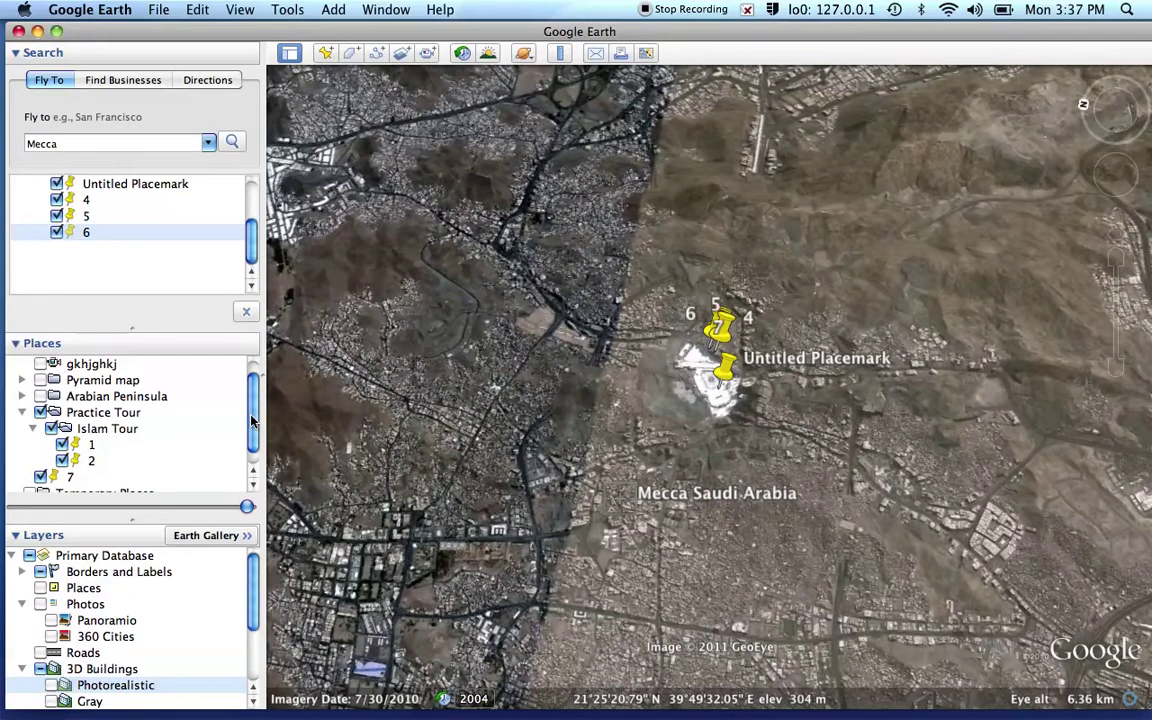
pyautogui.moveTo(252, 425); pyautogui.dragTo(252, 430)
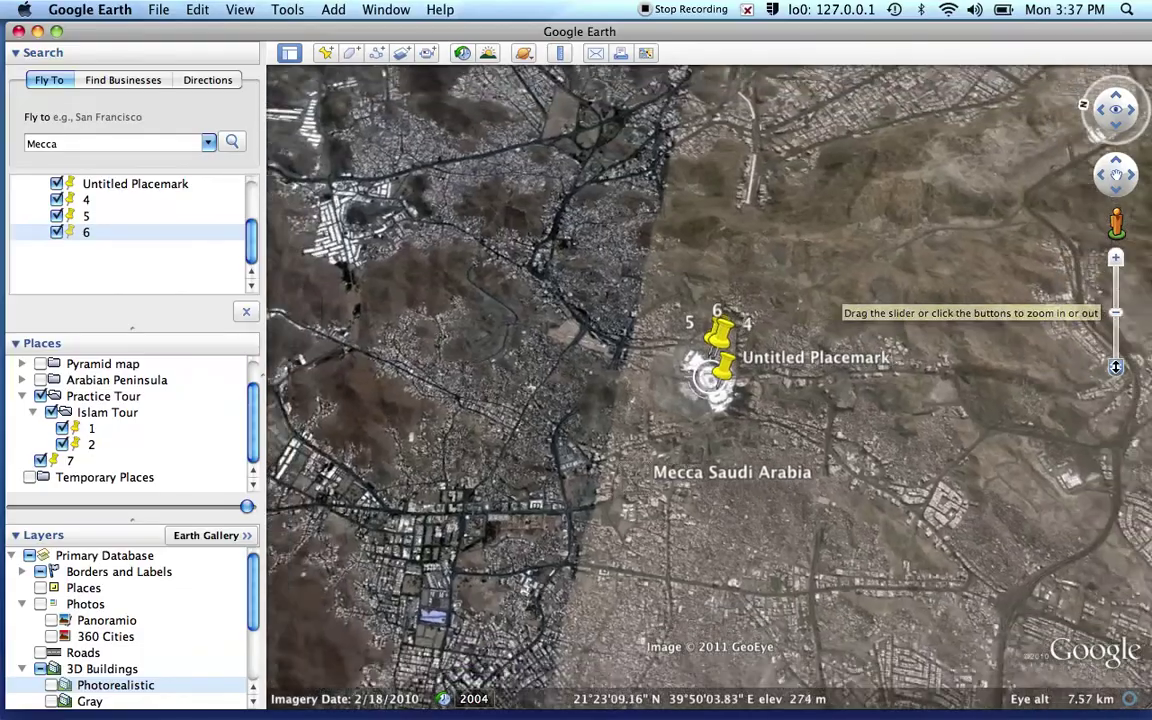
pyautogui.moveTo(1117, 369); pyautogui.dragTo(1116, 367)
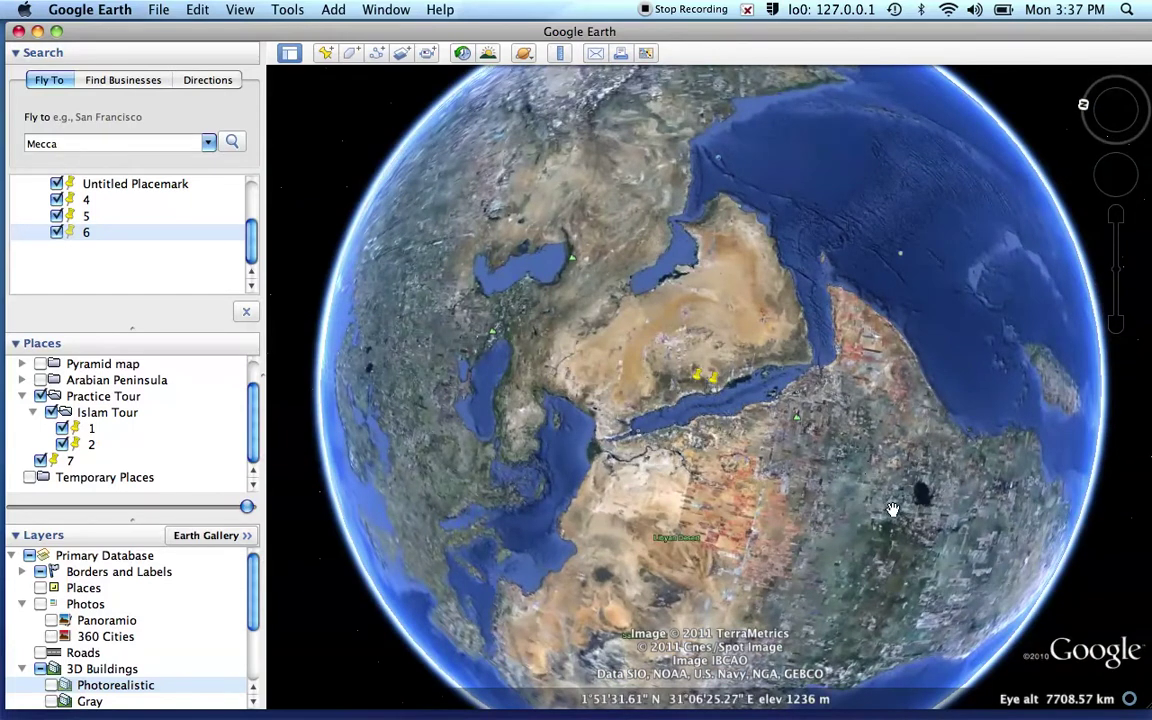
pyautogui.moveTo(892, 518); pyautogui.dragTo(912, 371)
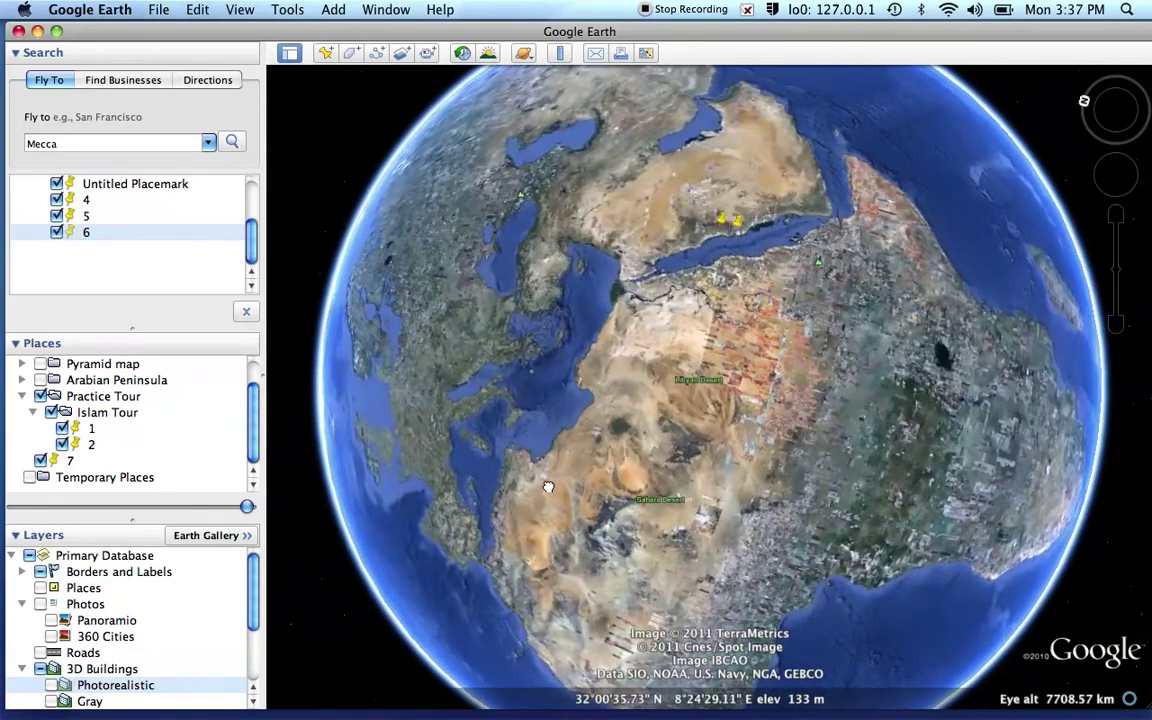
pyautogui.moveTo(548, 485); pyautogui.dragTo(504, 319)
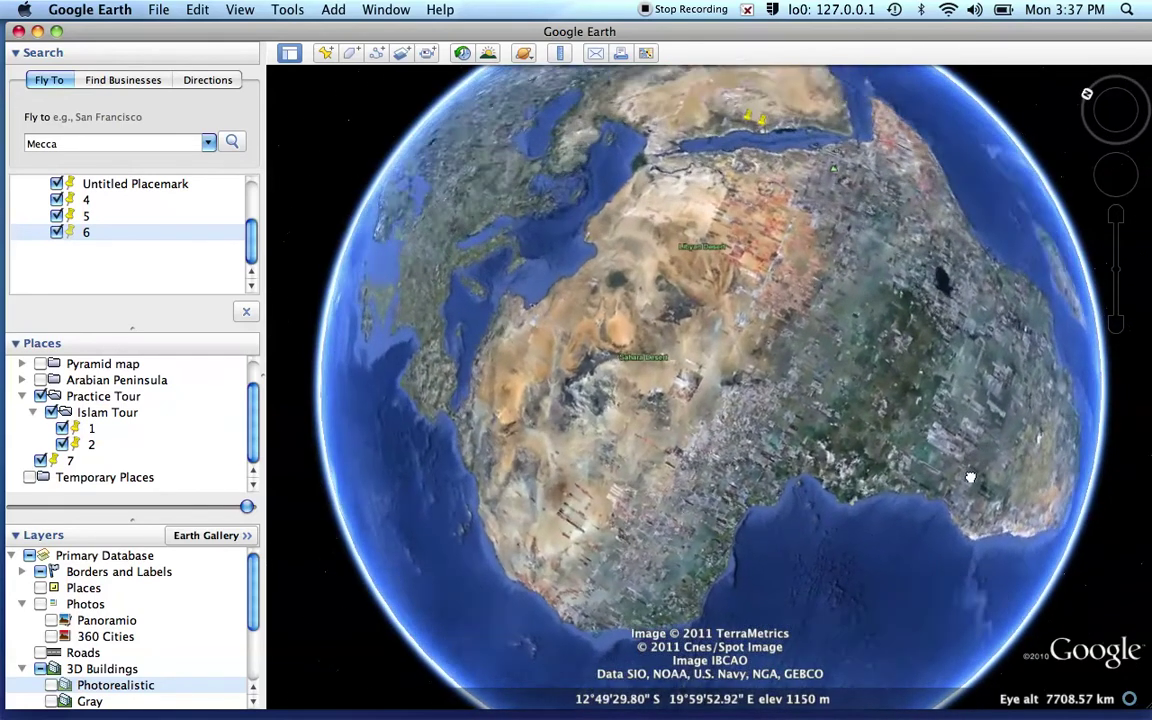
pyautogui.moveTo(970, 478); pyautogui.dragTo(677, 476)
pyautogui.moveTo(914, 363); pyautogui.dragTo(755, 570)
pyautogui.moveTo(433, 402); pyautogui.dragTo(845, 355)
pyautogui.moveTo(406, 372); pyautogui.dragTo(565, 205)
pyautogui.moveTo(1000, 486); pyautogui.dragTo(830, 485)
pyautogui.moveTo(1049, 330); pyautogui.dragTo(990, 495)
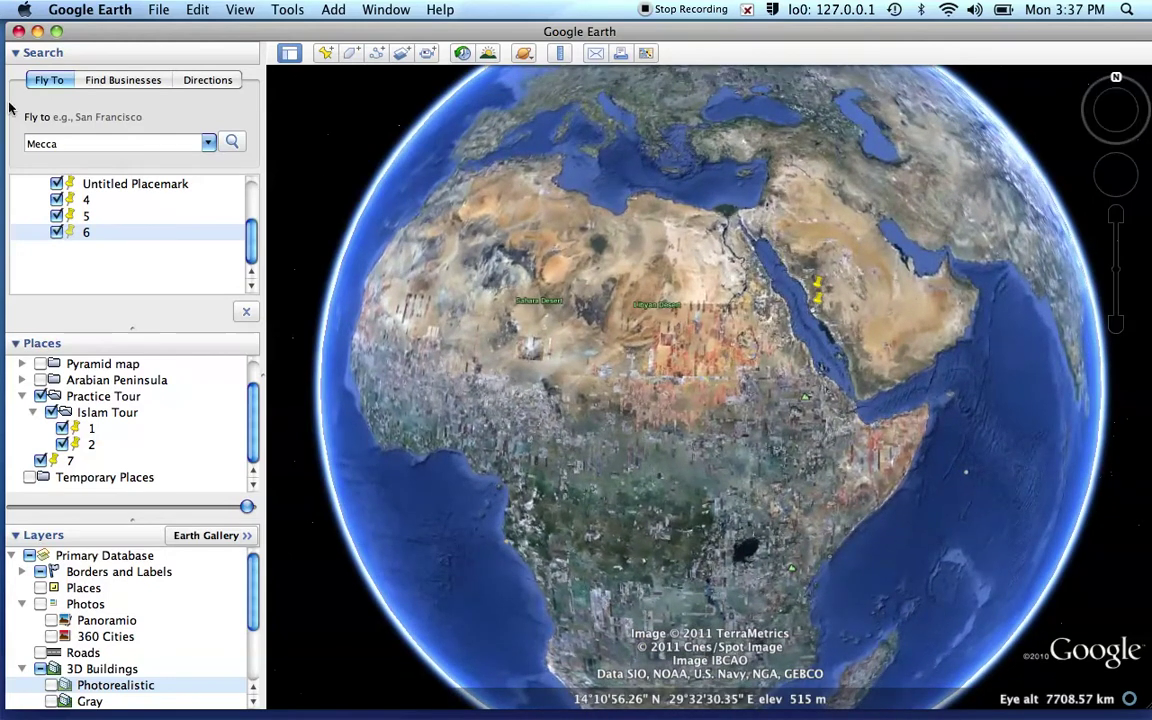
# Search for jerusalem and fly to it
pyautogui.click(58, 143)
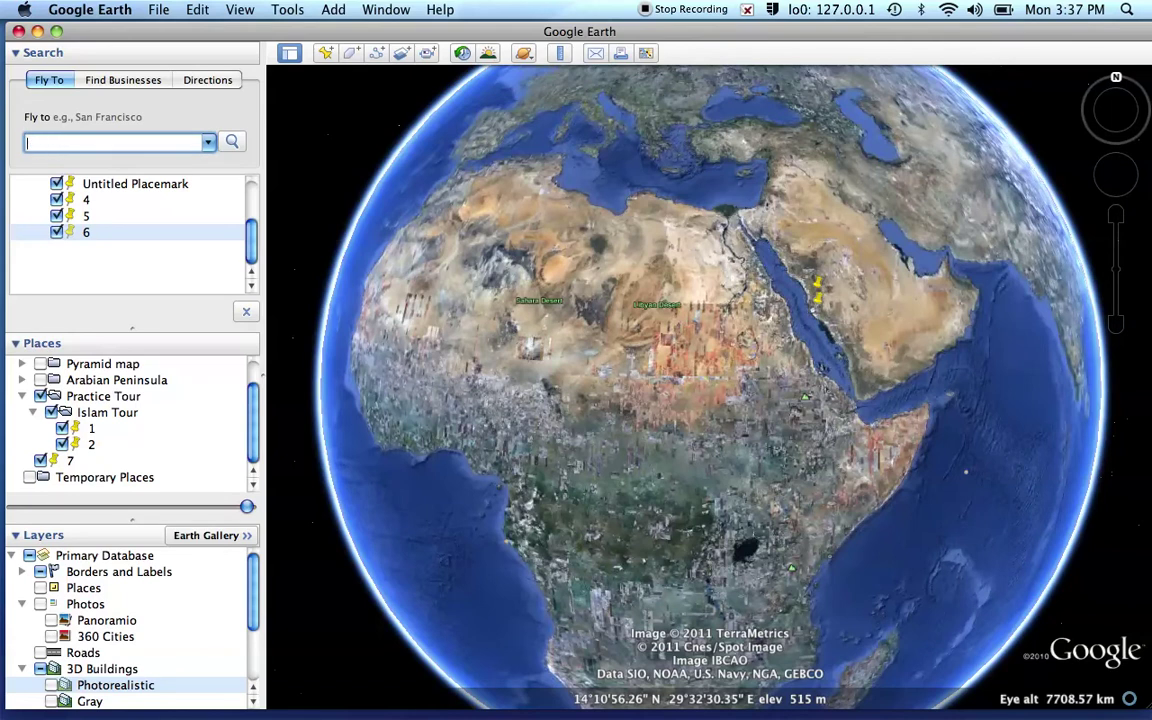
pyautogui.press('Down')
pyautogui.press('Return')
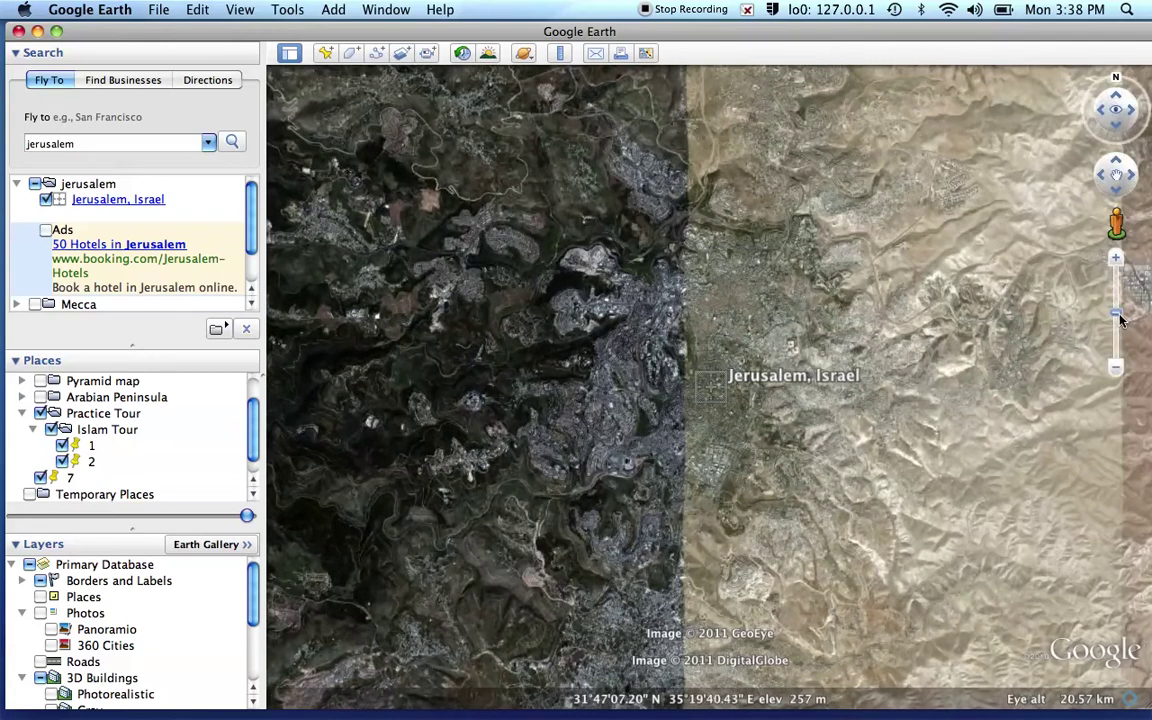
# Add a placemark named 8 on Jerusalem at 31°46'5.92"N, 35°12'49.45"E, from an eye altitude of about 3979 km that takes in Arabia
pyautogui.moveTo(1117, 315); pyautogui.dragTo(1116, 349)
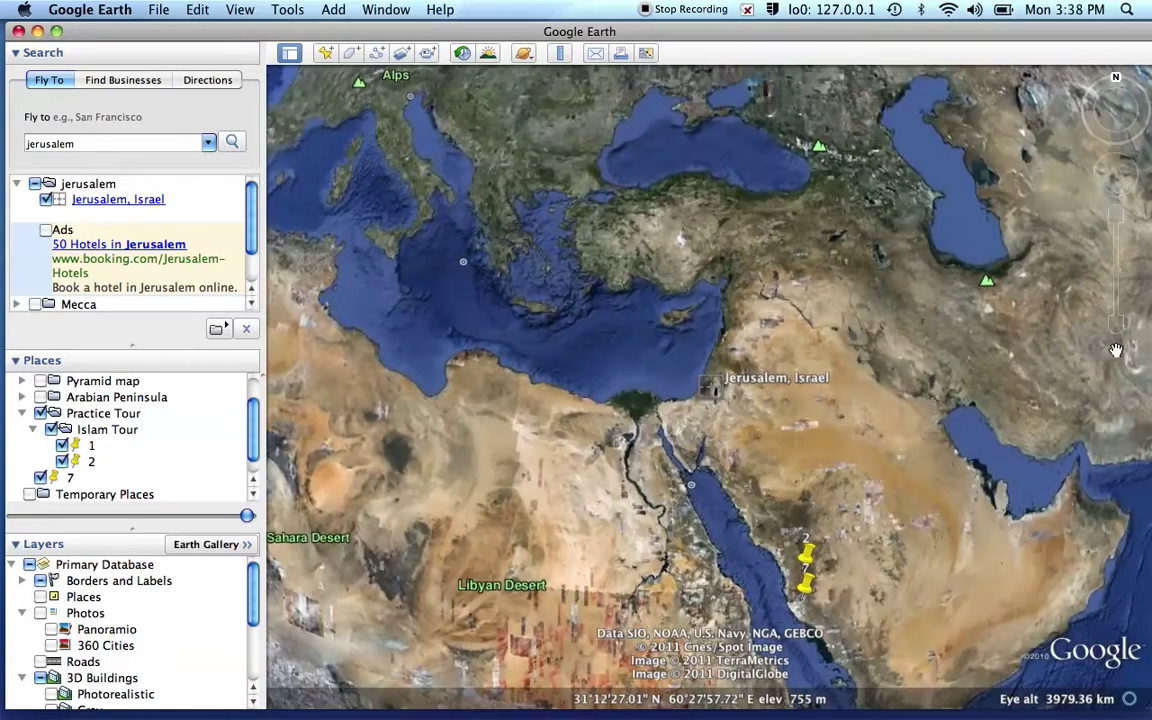
pyautogui.click(328, 52)
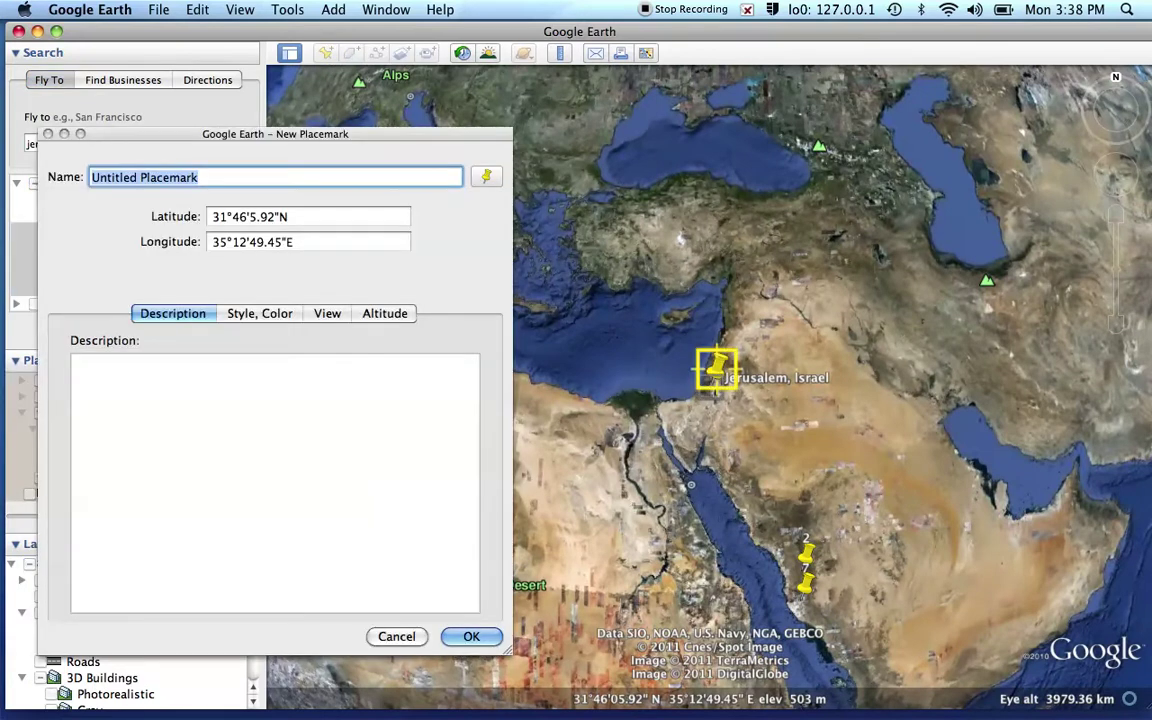
pyautogui.write('8')
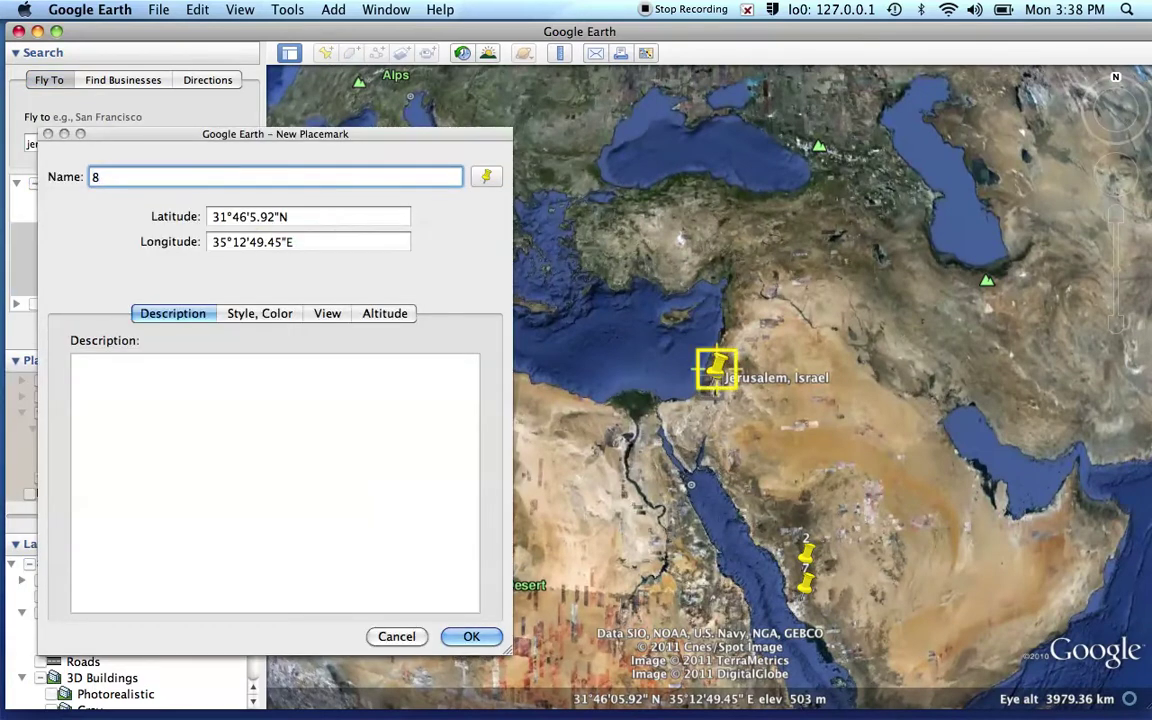
pyautogui.click(470, 636)
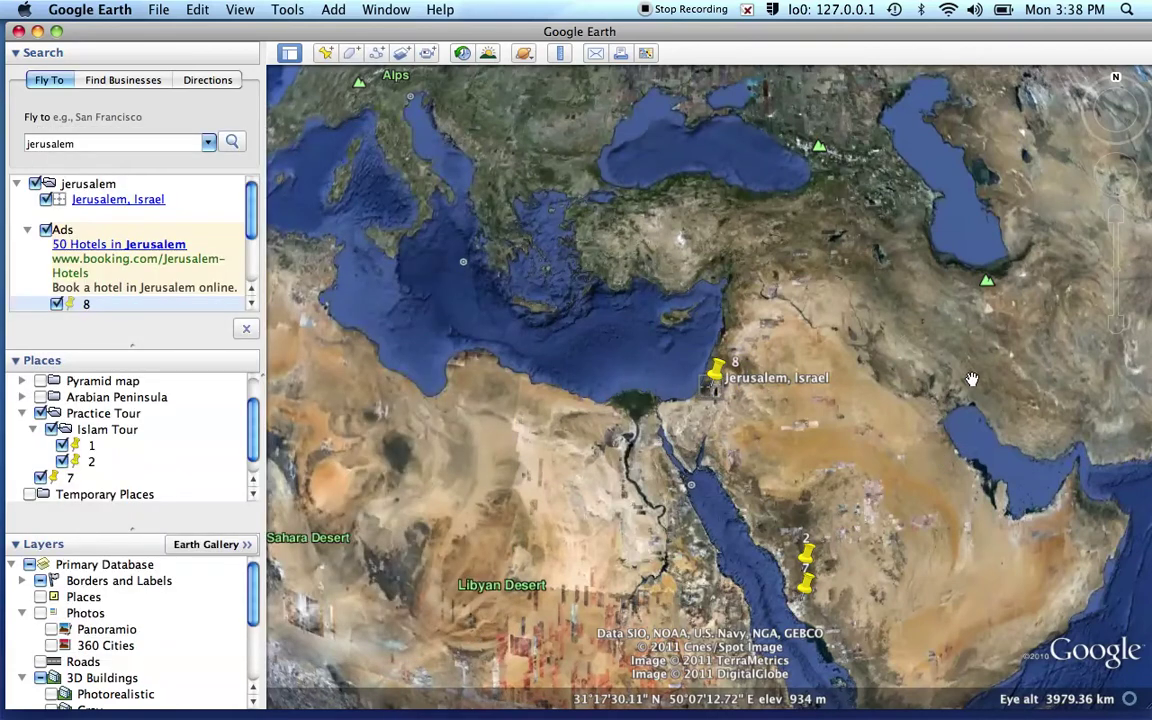
# Hide placemark 8 with the Ads folder and add placemark 9 at 31°46'40.66"N, 35°14'10.51"E, from about 1.85 km above the Dome of the Rock
pyautogui.click(1116, 216)
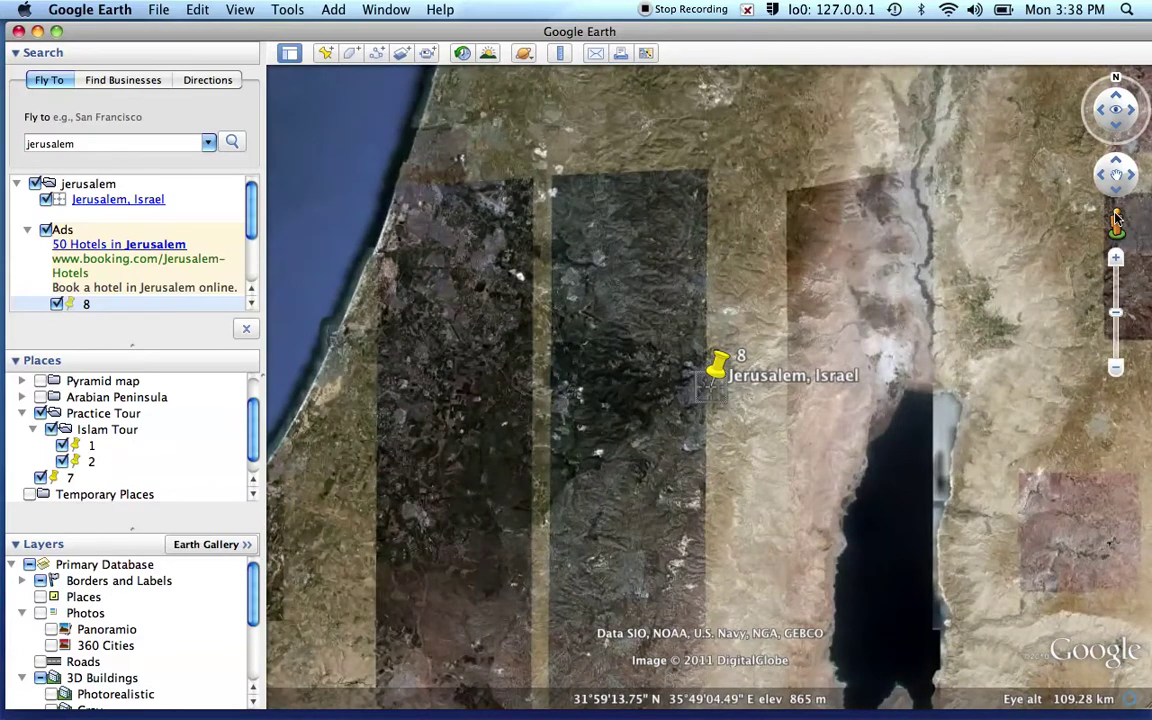
pyautogui.click(1116, 257)
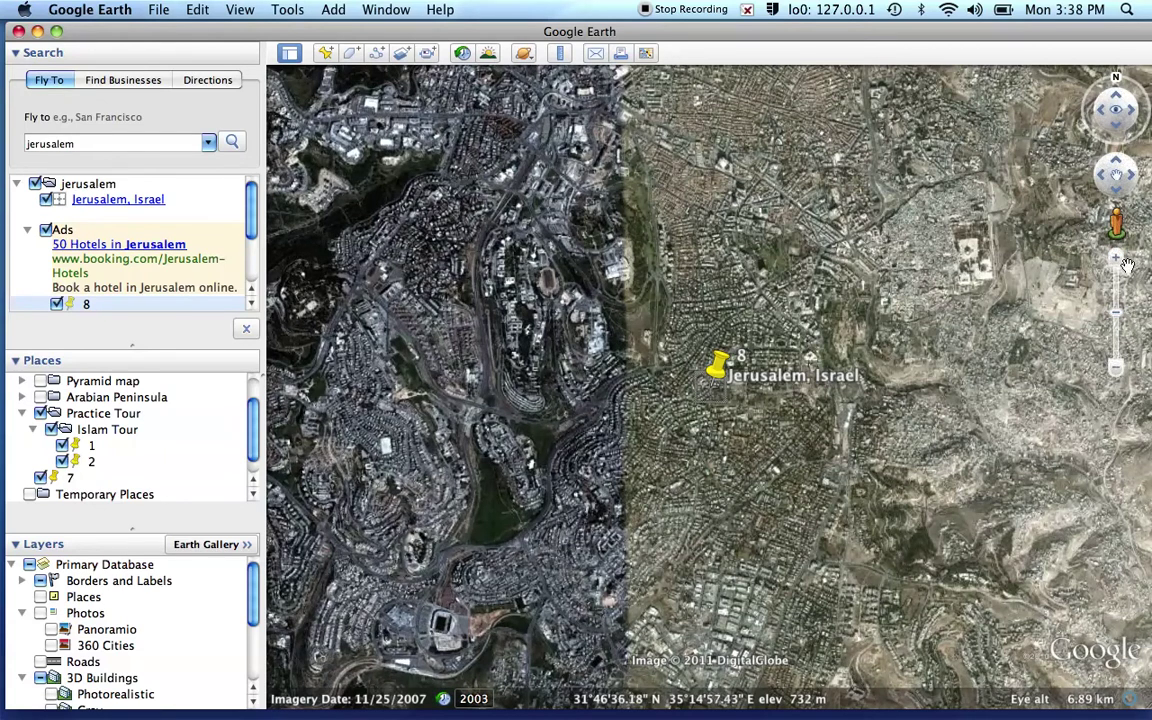
pyautogui.click(1117, 258)
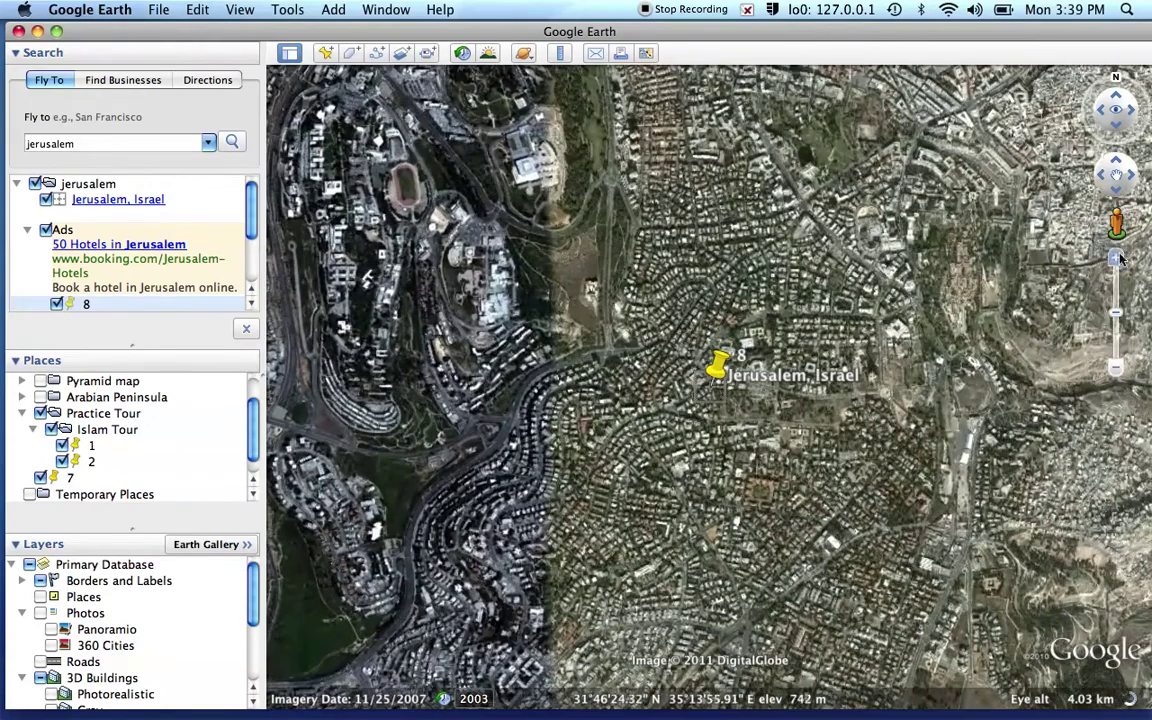
pyautogui.moveTo(1016, 308); pyautogui.dragTo(867, 357)
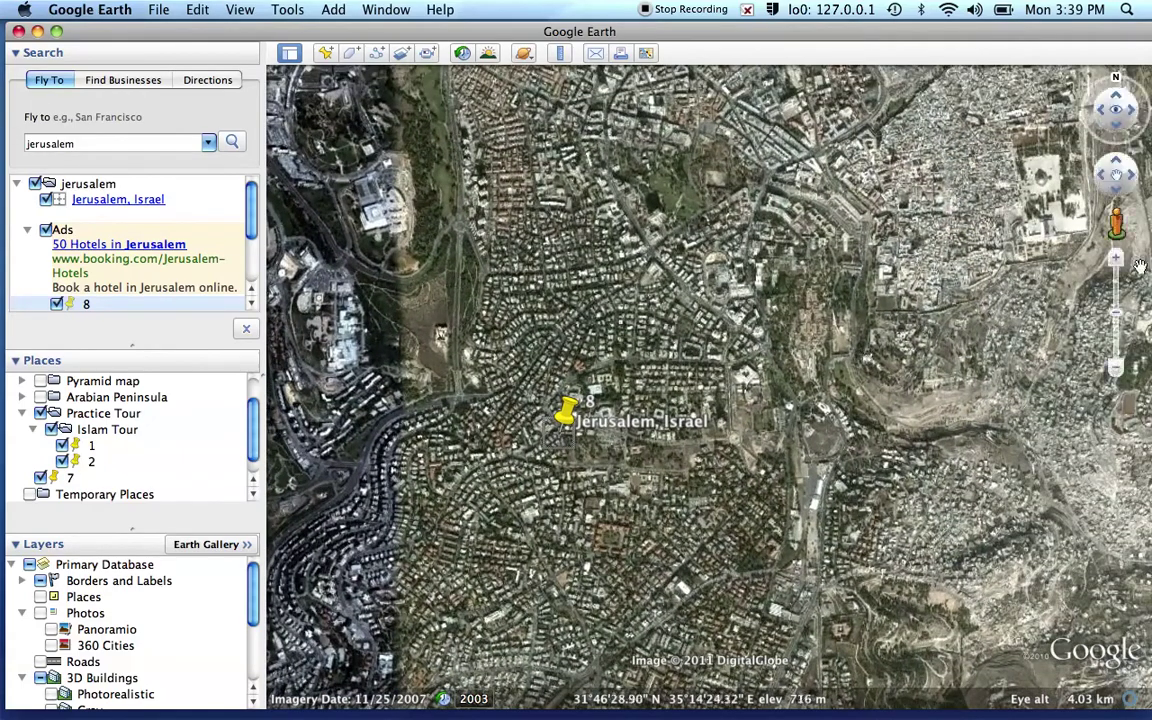
pyautogui.click(1117, 260)
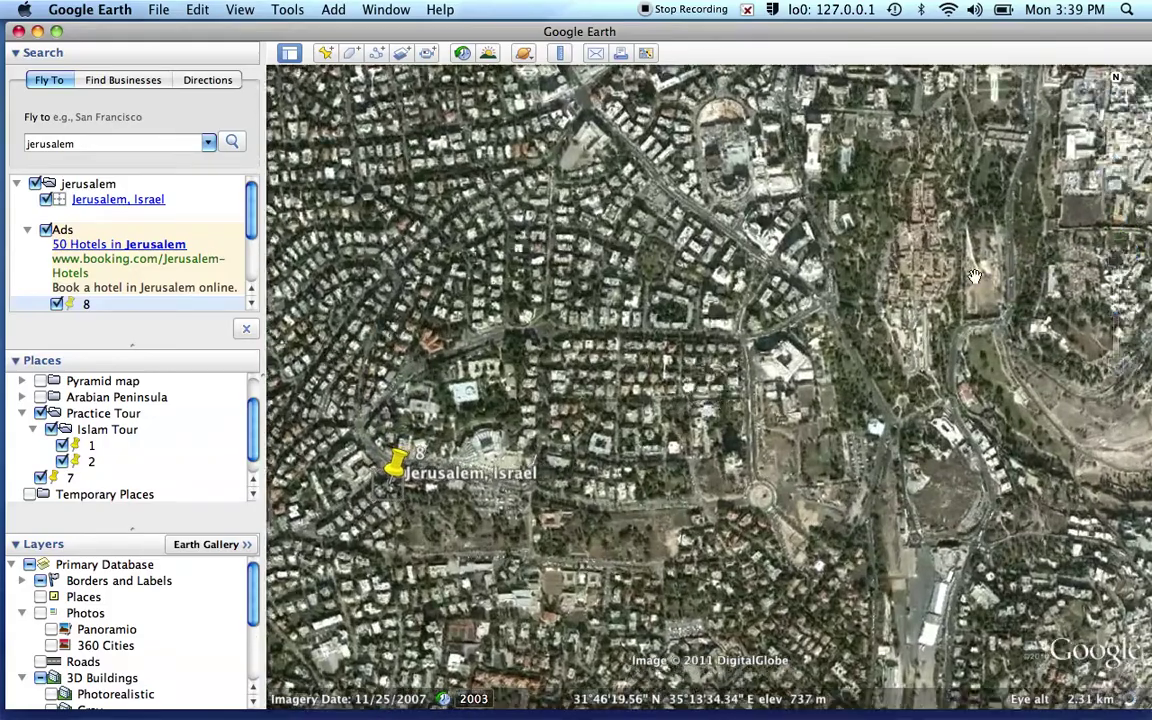
pyautogui.moveTo(975, 277); pyautogui.dragTo(777, 410)
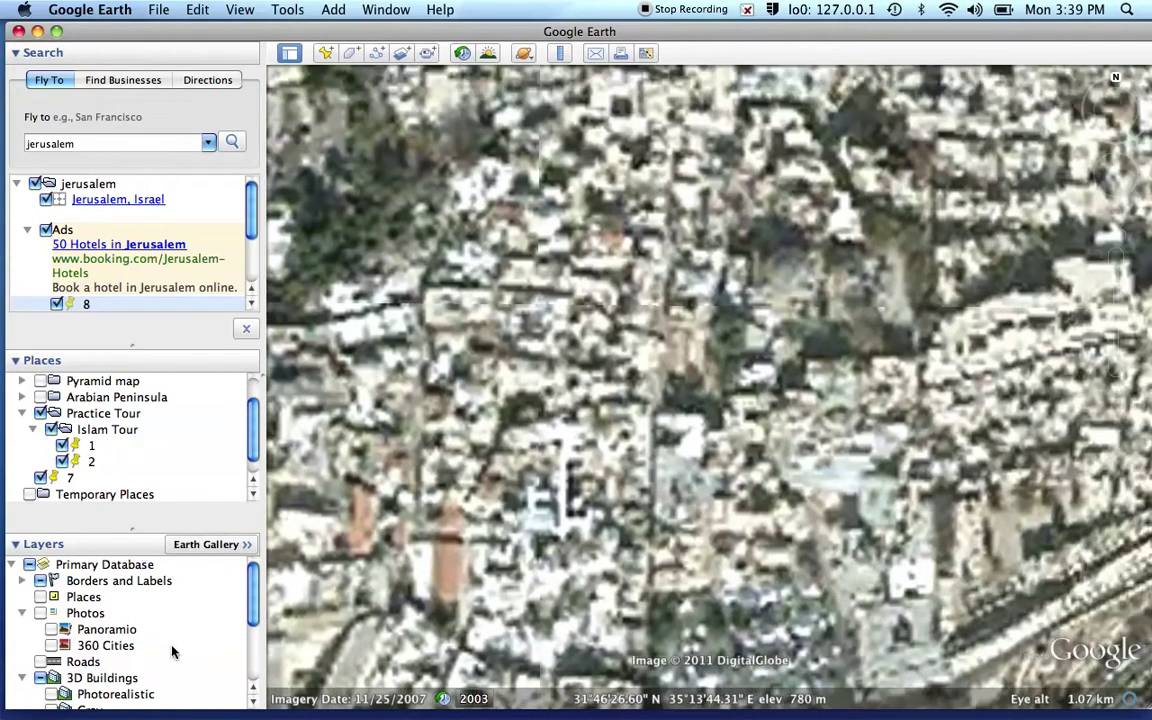
pyautogui.moveTo(1056, 185); pyautogui.dragTo(706, 195)
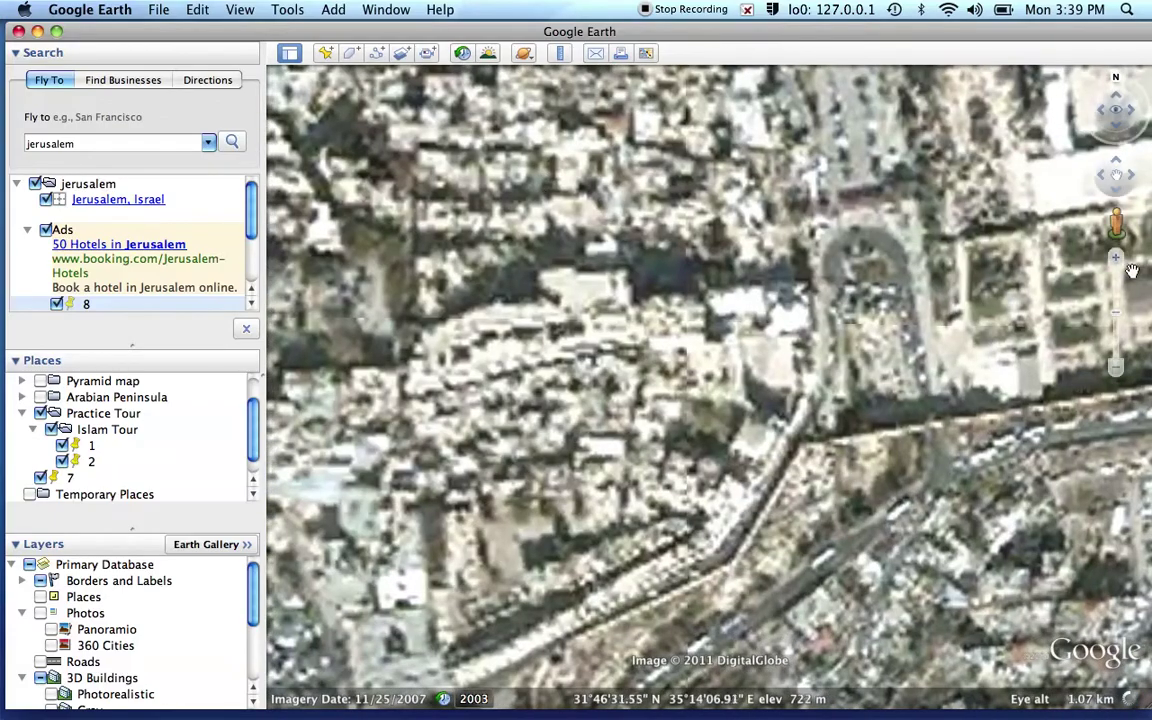
pyautogui.moveTo(1120, 372); pyautogui.dragTo(1116, 368)
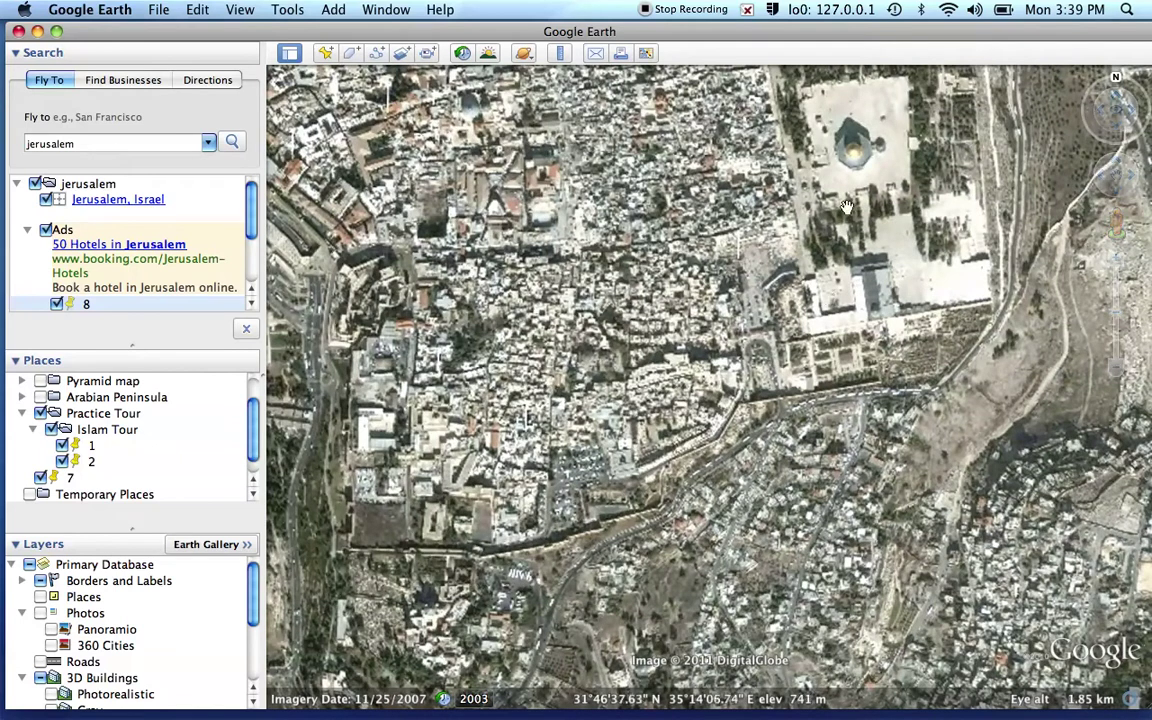
pyautogui.moveTo(846, 163); pyautogui.dragTo(648, 398)
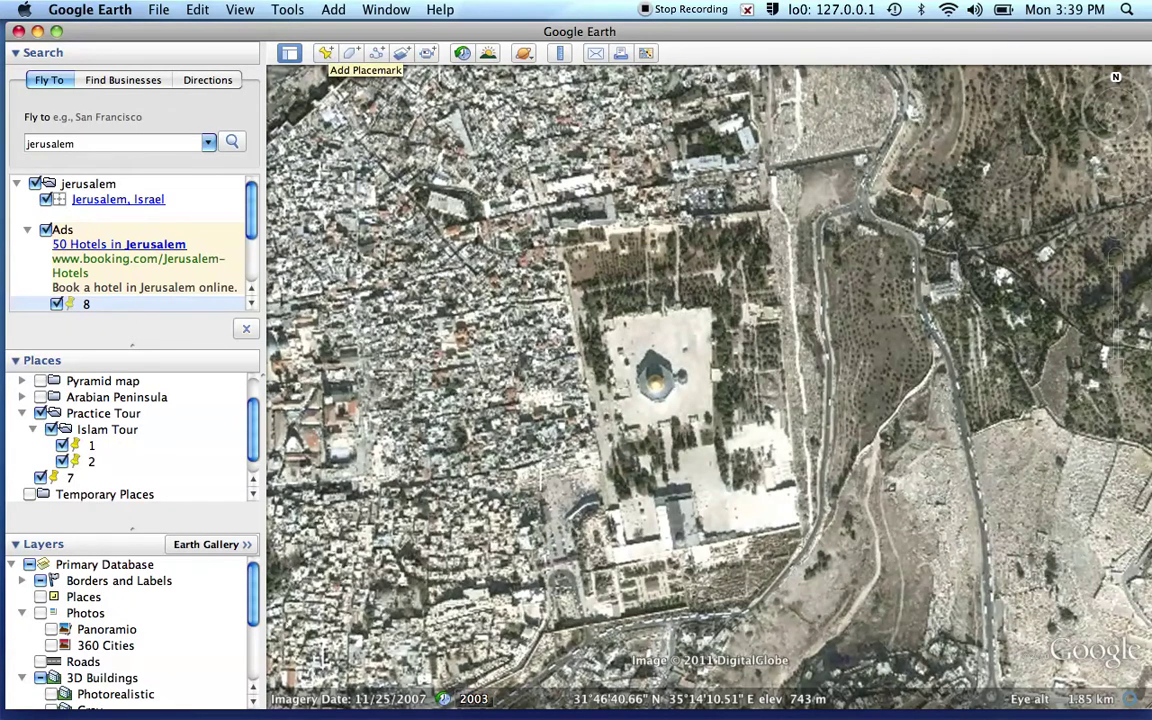
pyautogui.click(46, 229)
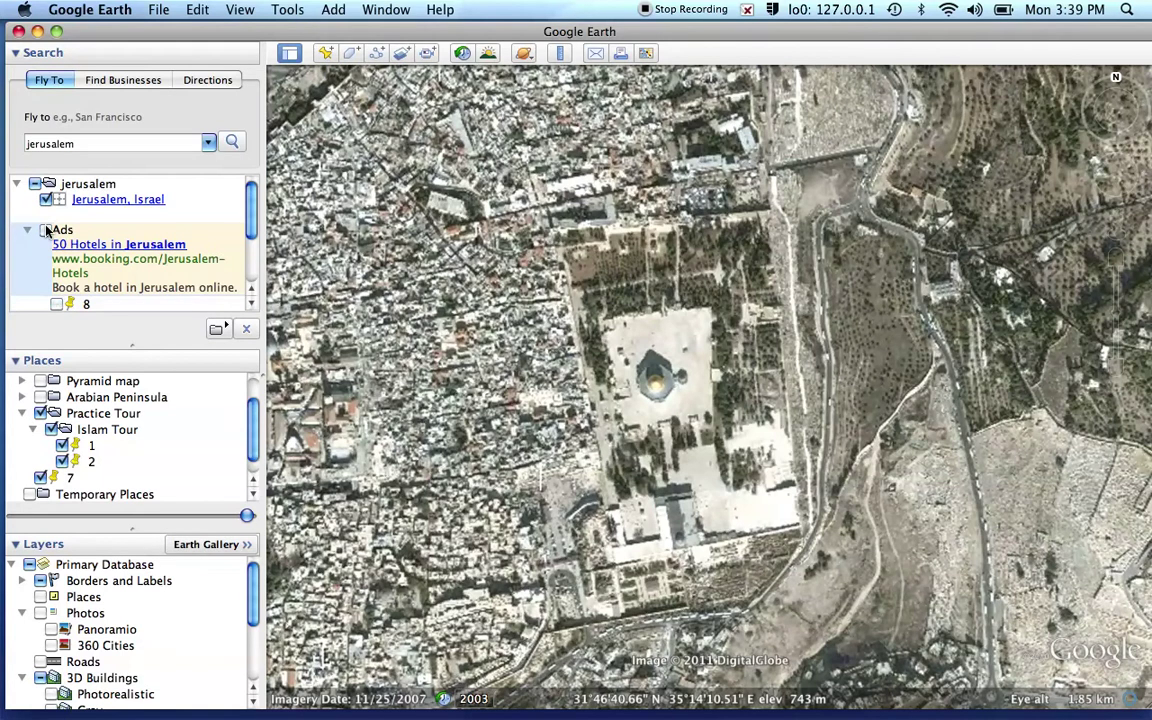
pyautogui.click(330, 55)
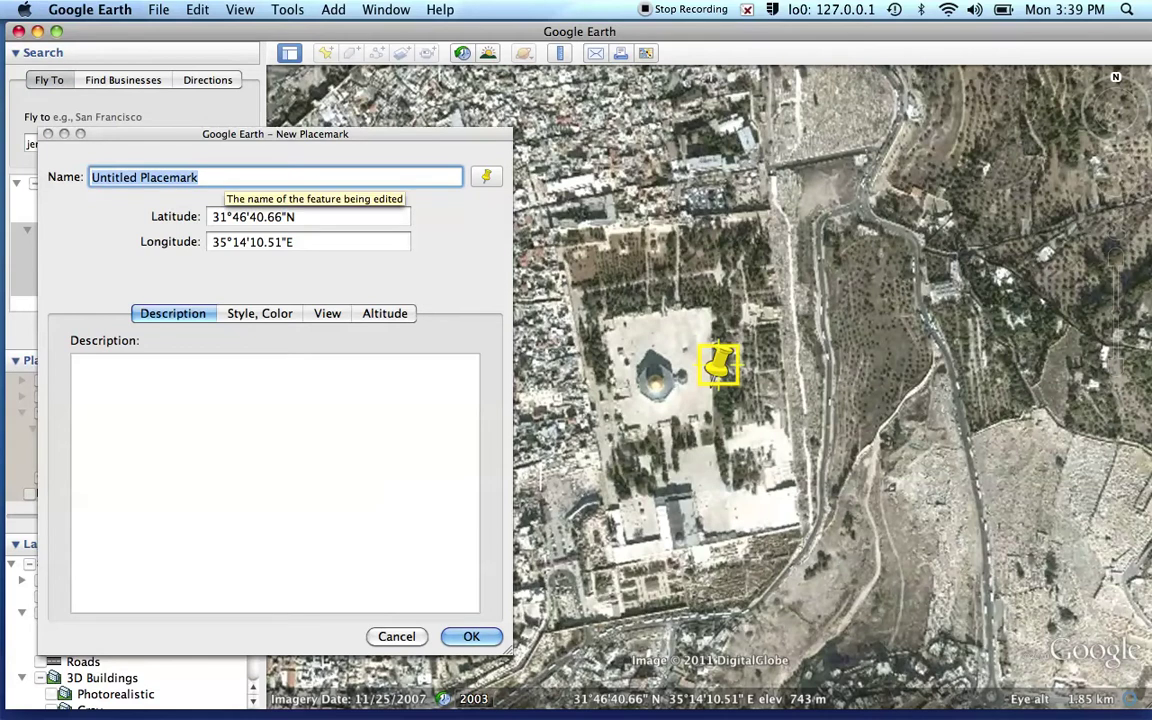
pyautogui.write('9')
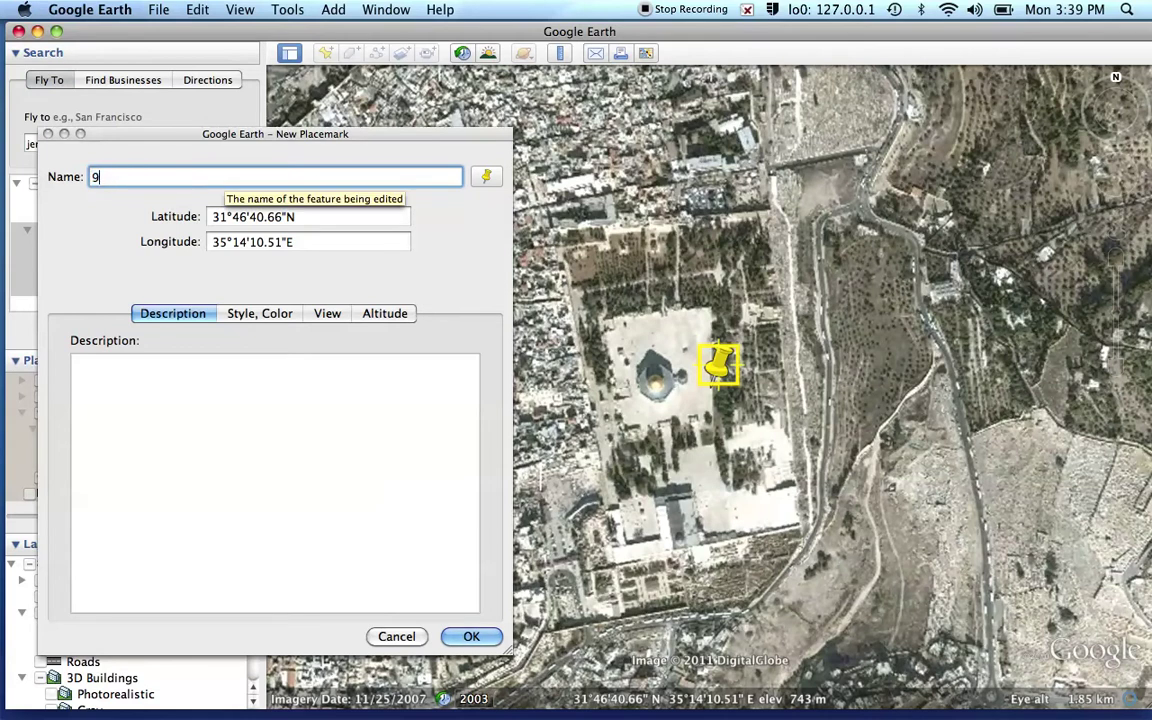
pyautogui.click(472, 636)
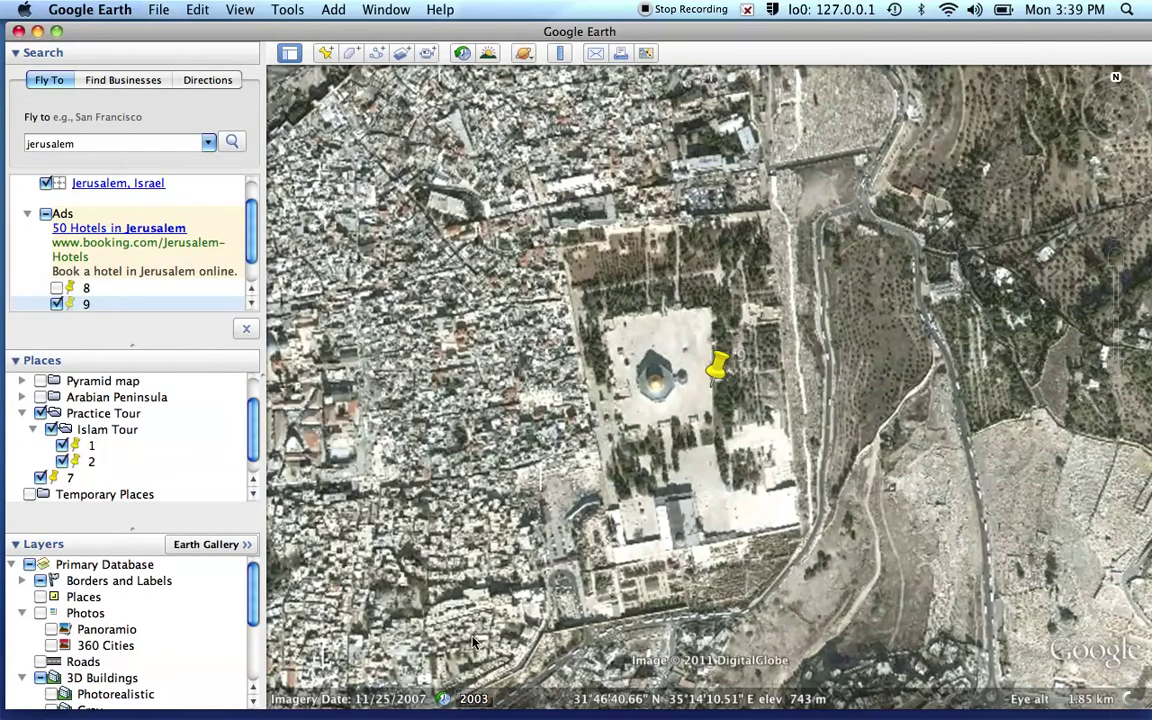
# Move placemarks 8 and 9 from the search results into Places below placemark 7, hide Temporary Places and show placemark 8
pyautogui.click(113, 290)
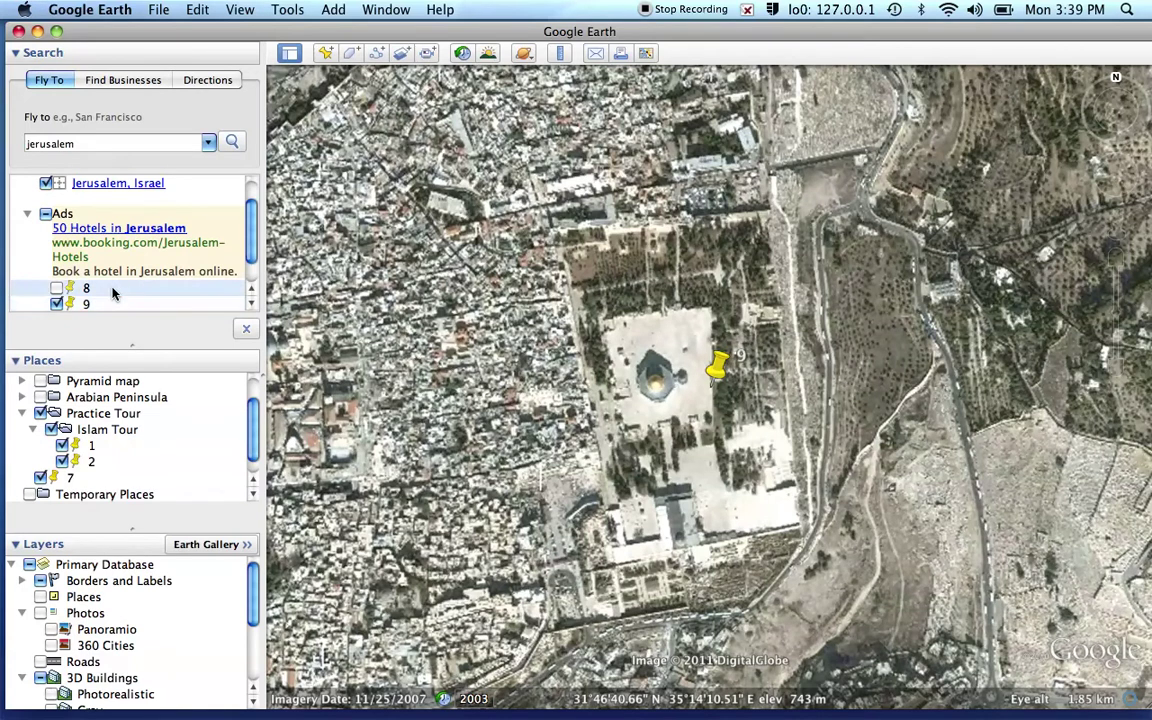
pyautogui.moveTo(113, 292); pyautogui.dragTo(91, 474)
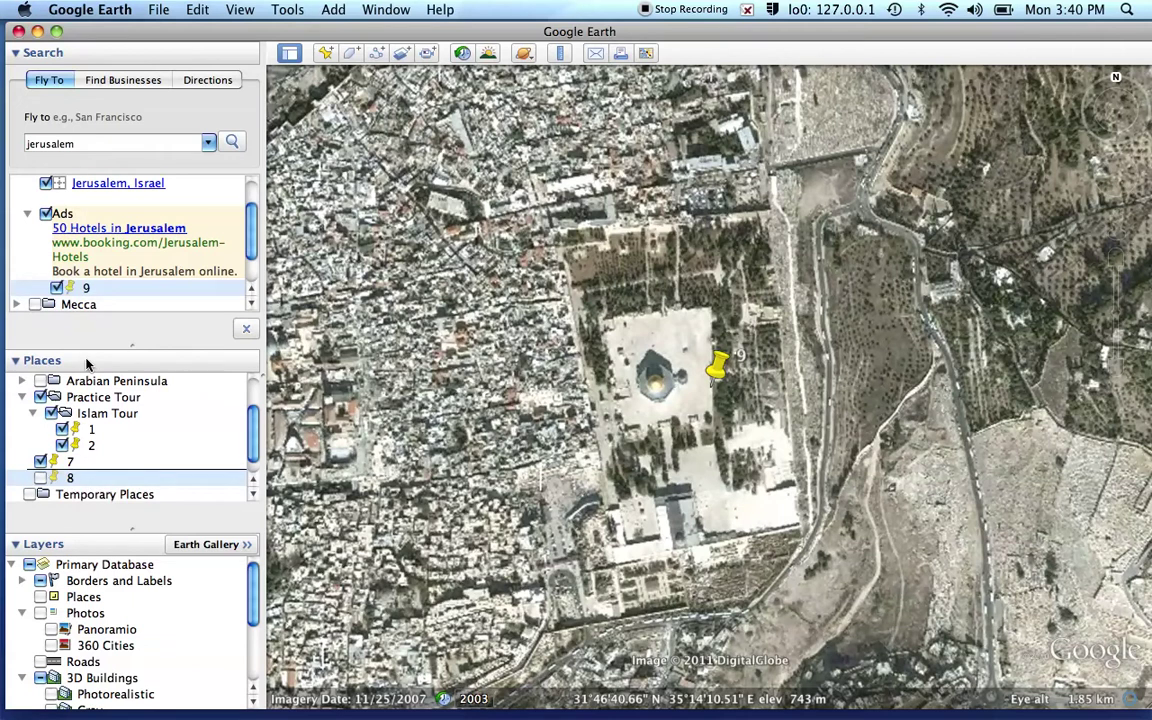
pyautogui.moveTo(123, 290); pyautogui.dragTo(82, 472)
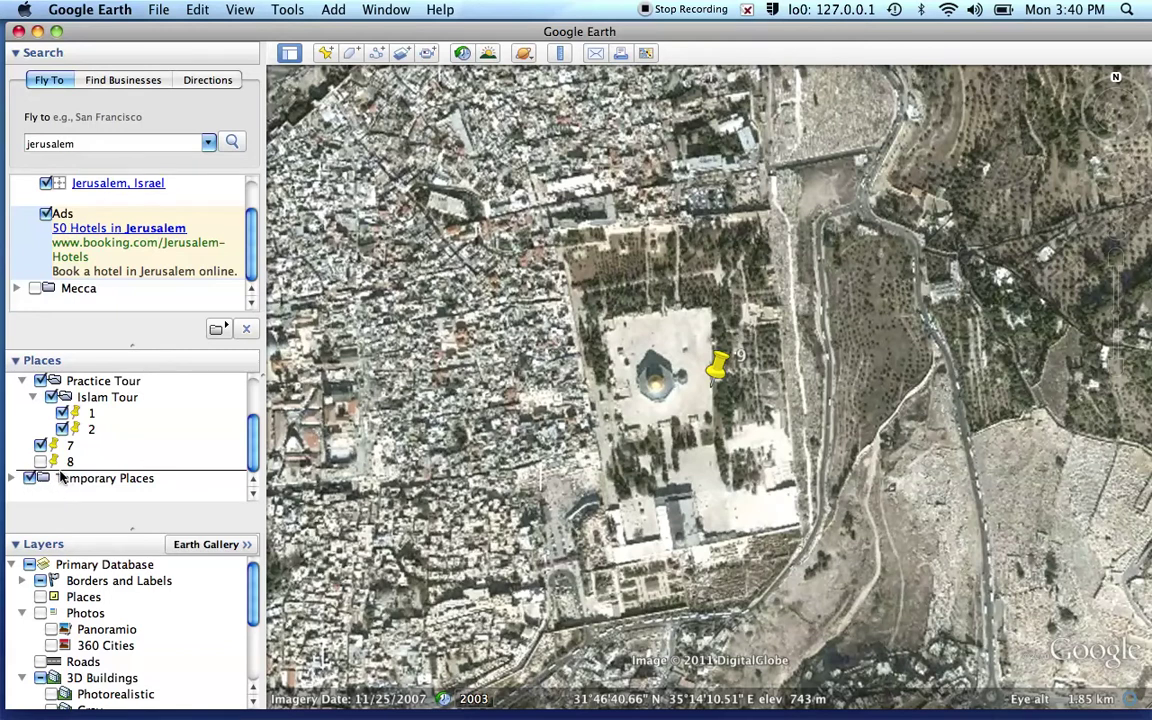
pyautogui.click(60, 481)
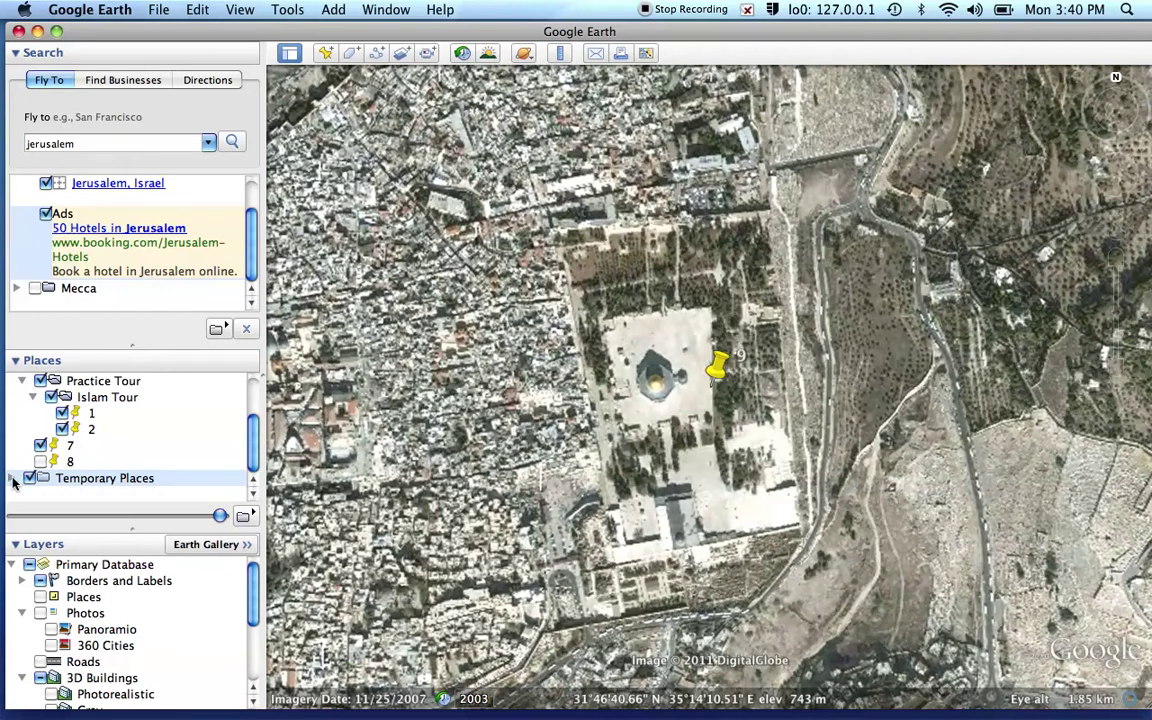
pyautogui.click(11, 478)
pyautogui.moveTo(71, 497); pyautogui.dragTo(95, 468)
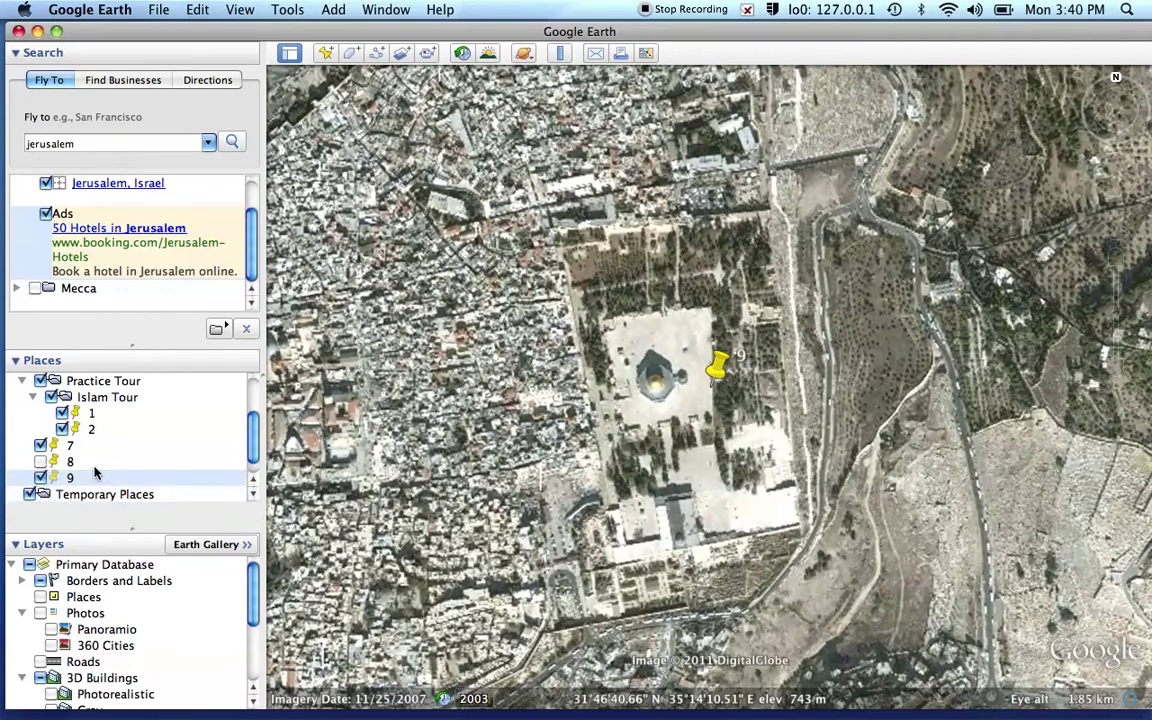
pyautogui.click(31, 494)
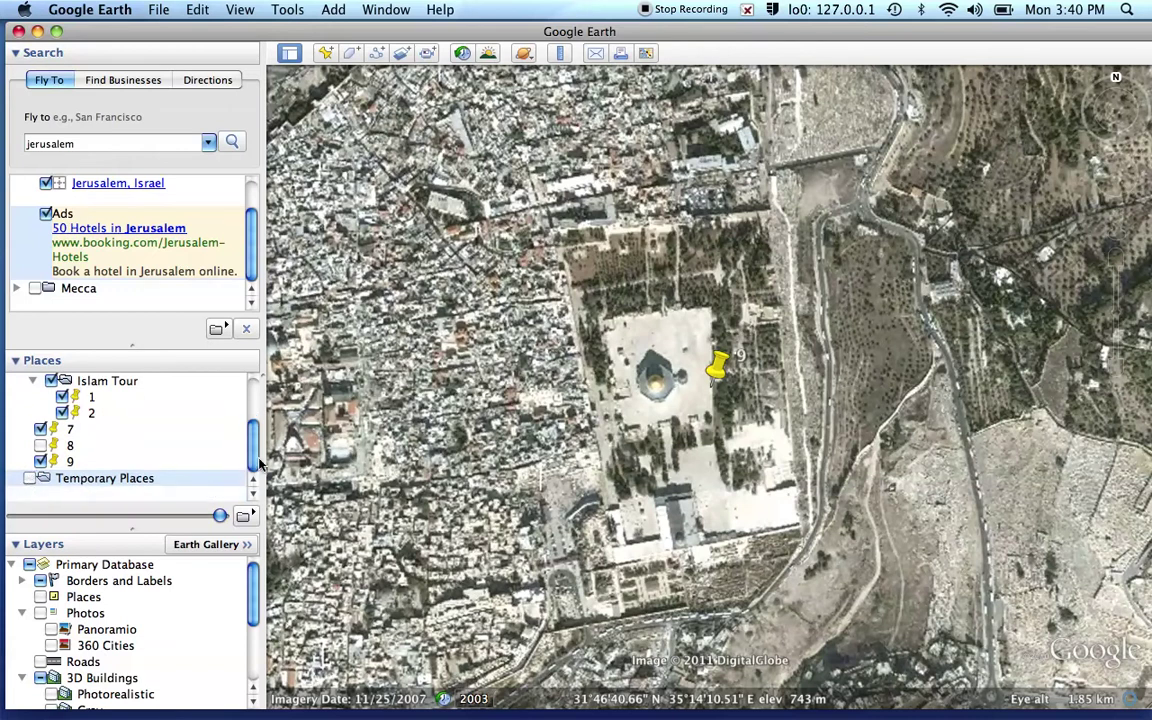
pyautogui.click(40, 446)
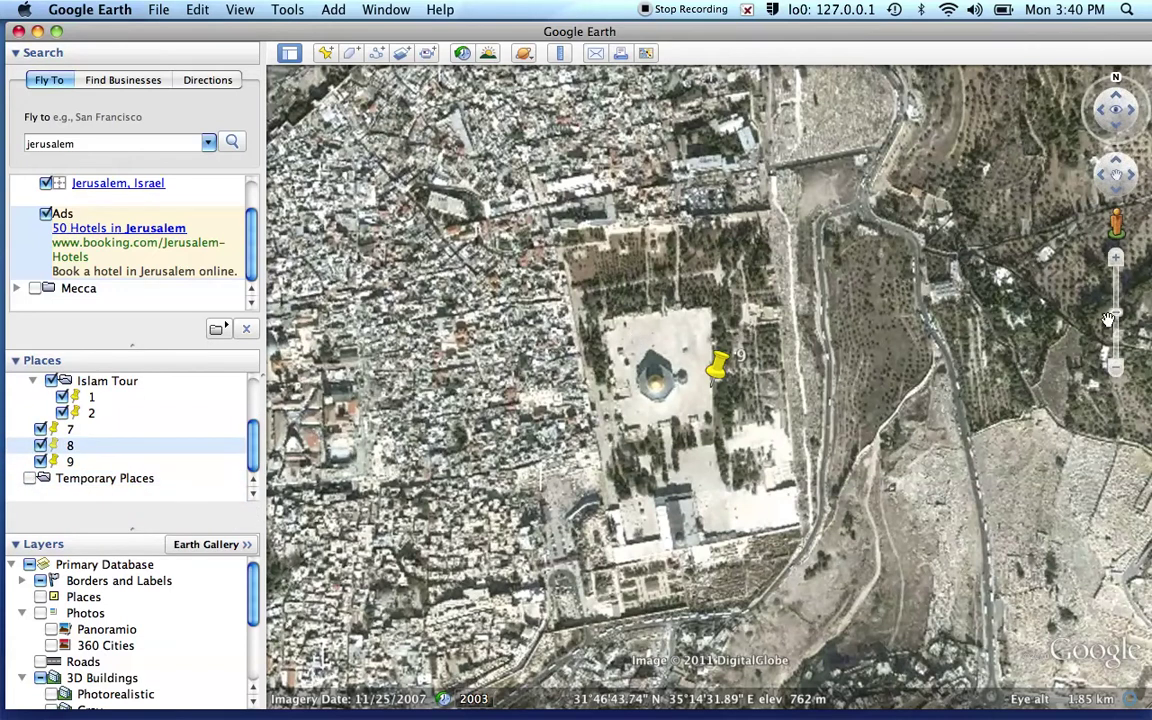
# Show the 3D Buildings layer over the Dome of the Rock from an eye altitude of about 1.09 km
pyautogui.click(1117, 259)
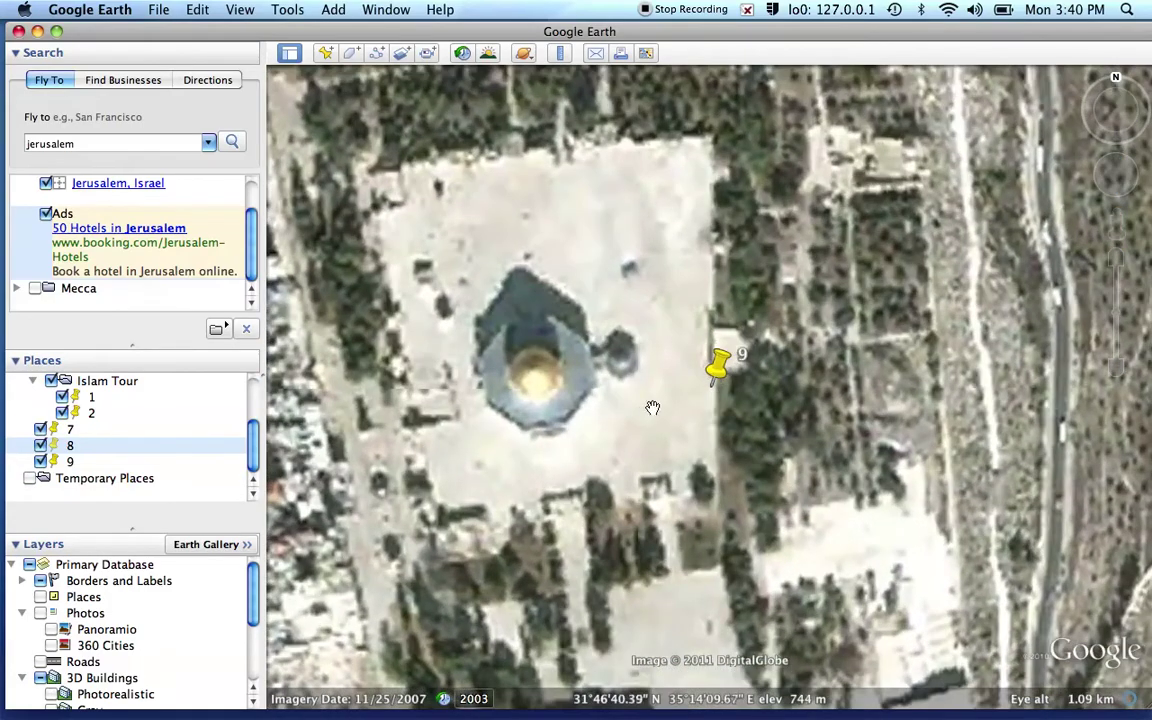
pyautogui.moveTo(648, 406); pyautogui.dragTo(864, 350)
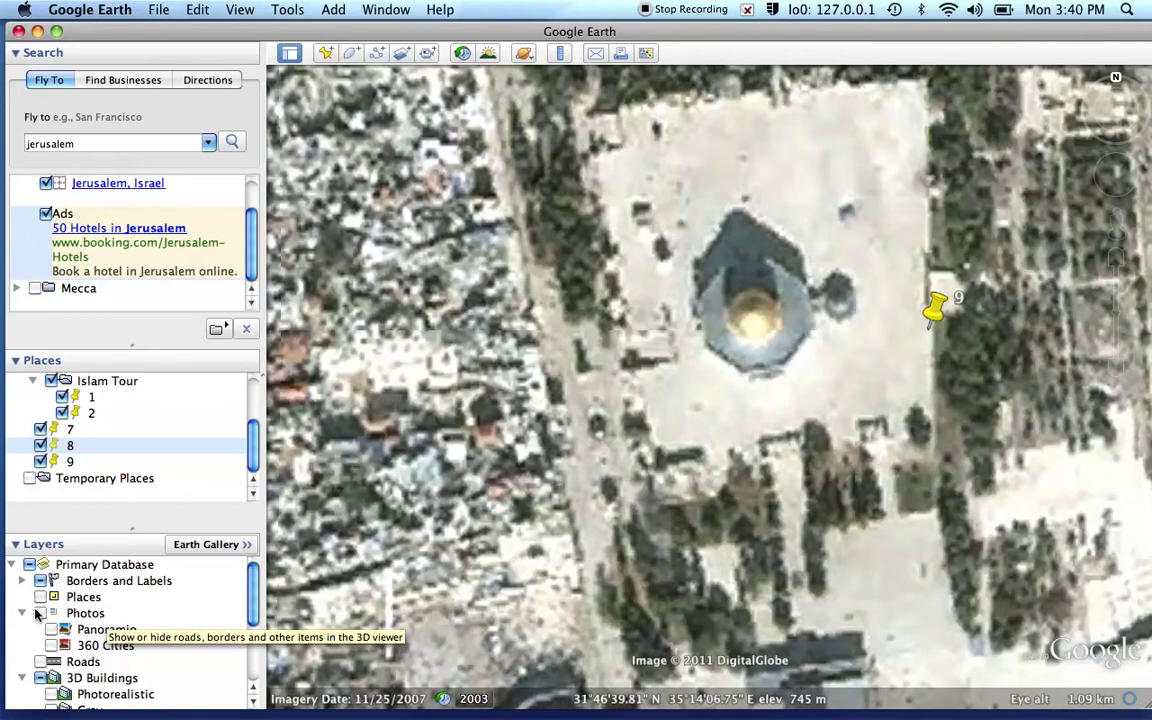
pyautogui.click(44, 680)
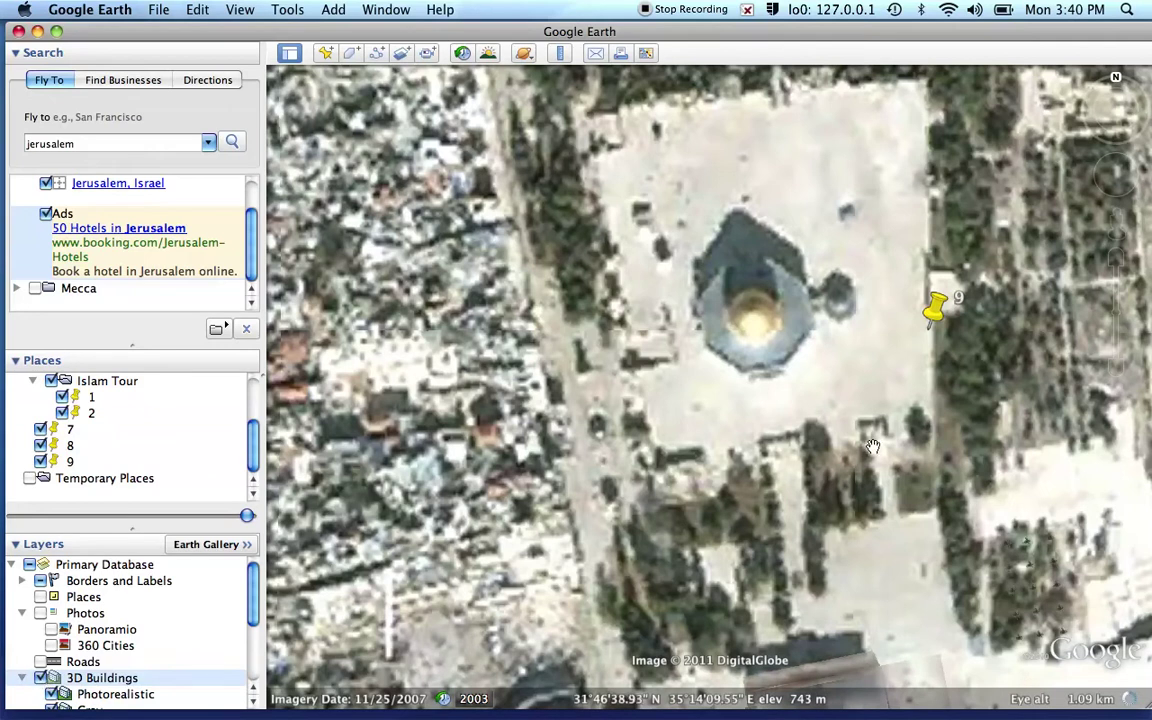
# Add a placemark named 10 at 31°46'40.60"N, 35°14'5.69"E, with a tilted 3D view of the Dome of the Rock from about 837 m
pyautogui.click(1117, 259)
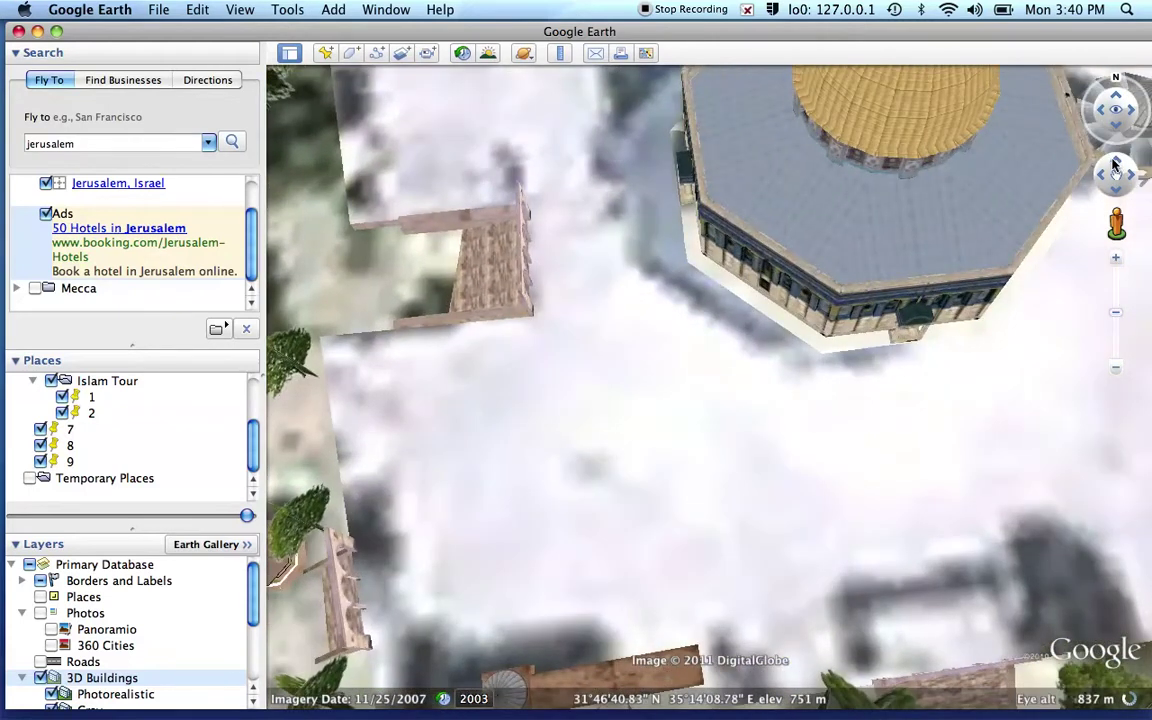
pyautogui.click(1115, 165)
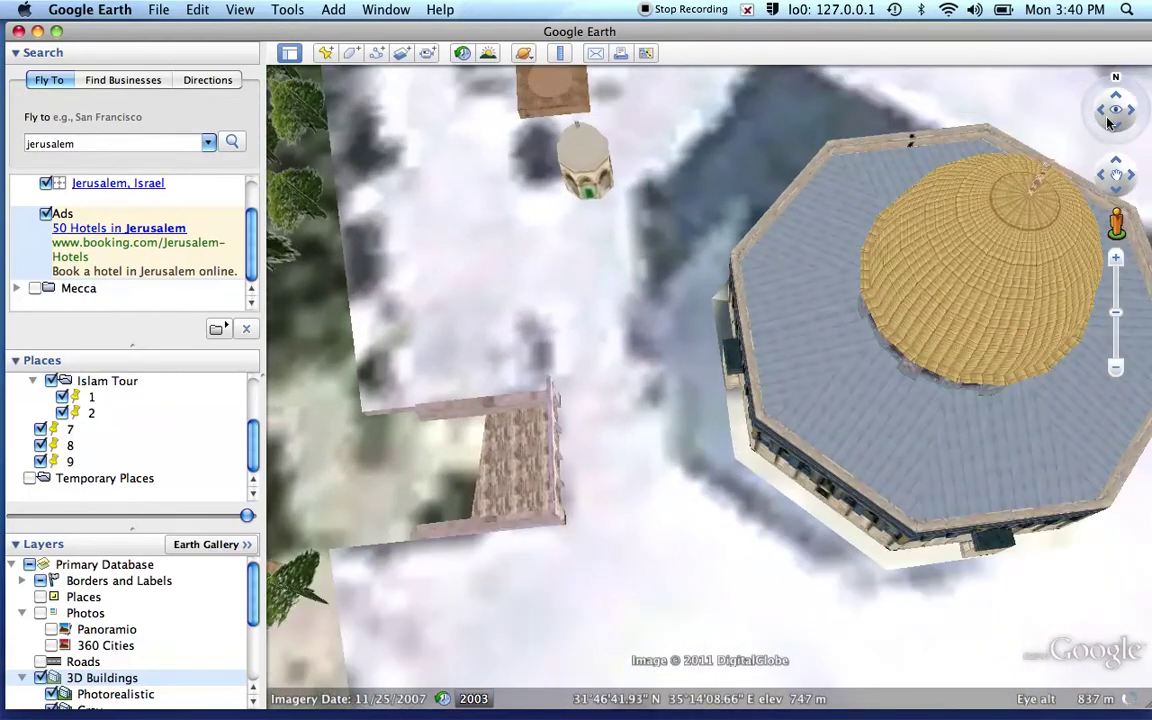
pyautogui.click(1116, 96)
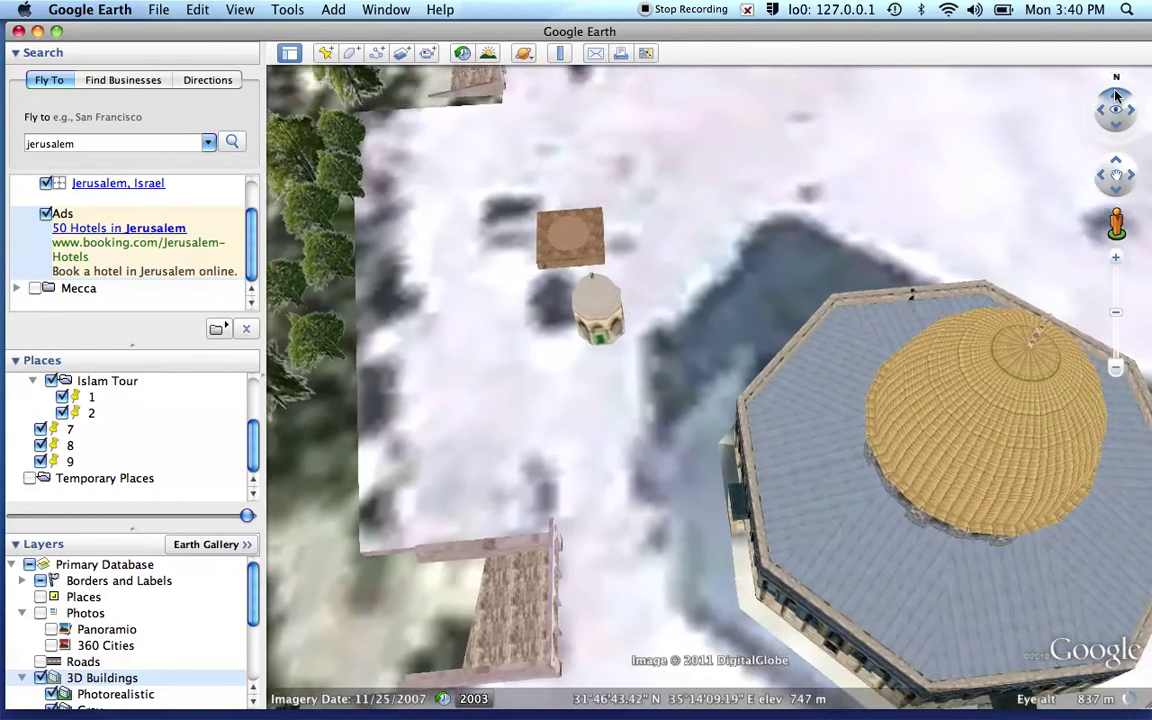
pyautogui.moveTo(1116, 96); pyautogui.dragTo(1116, 96)
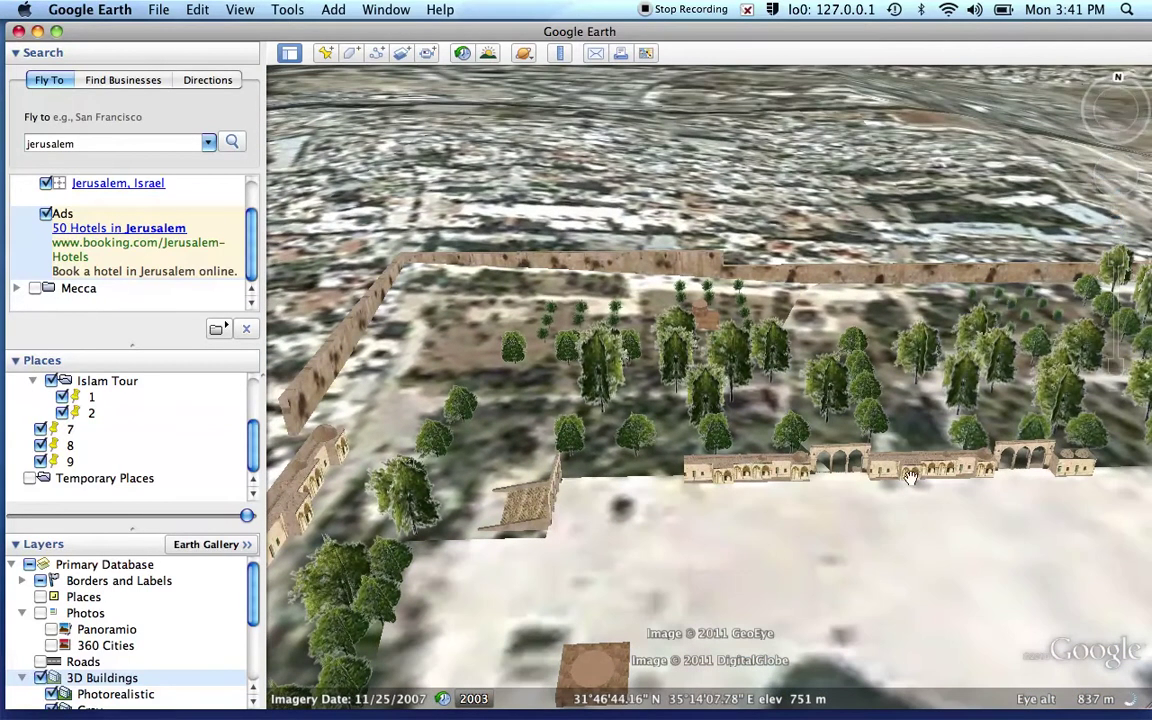
pyautogui.moveTo(929, 138); pyautogui.dragTo(872, 262)
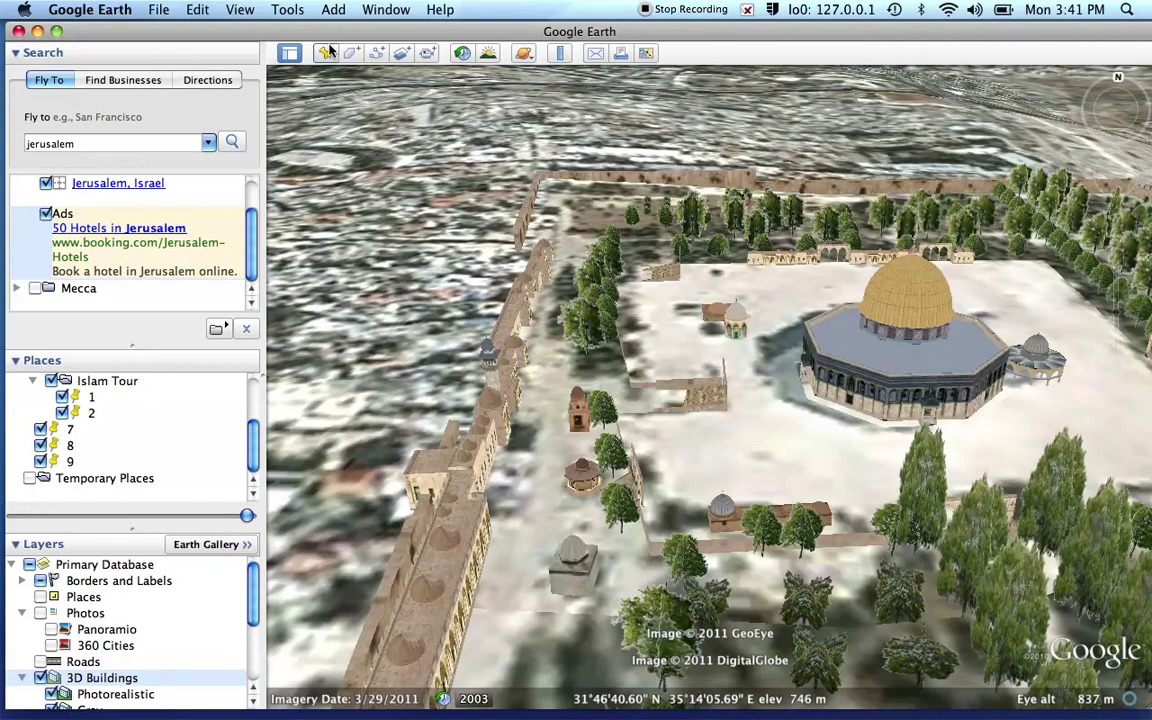
pyautogui.click(327, 52)
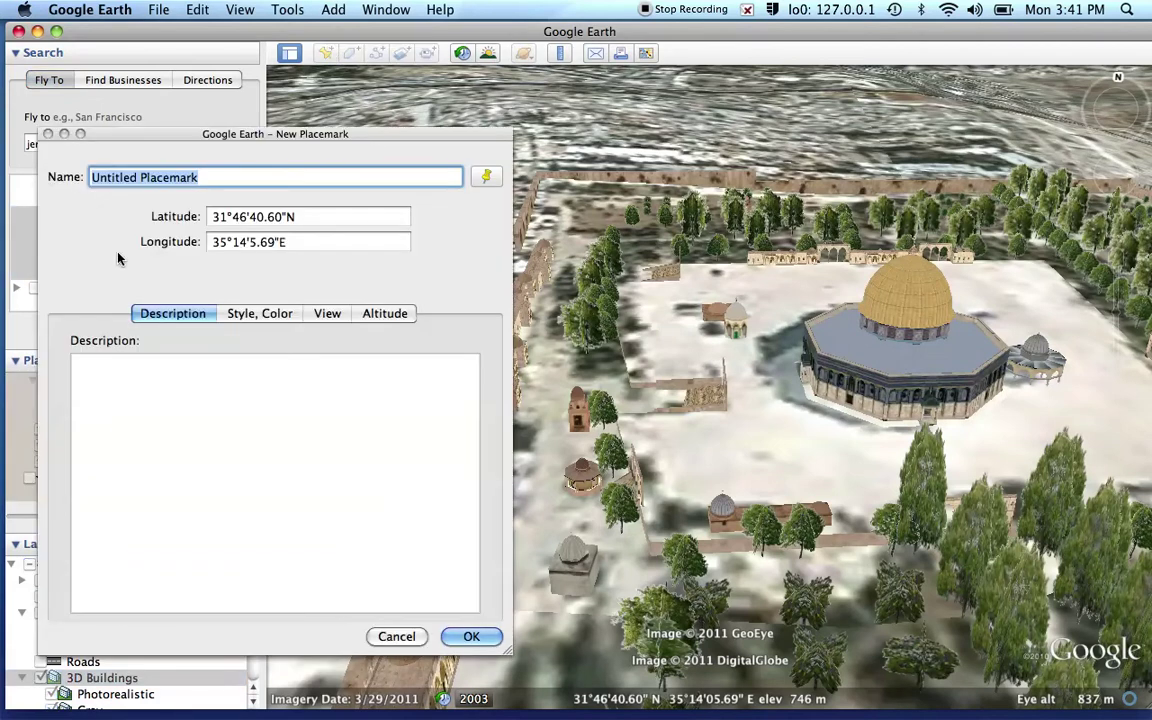
pyautogui.write('10')
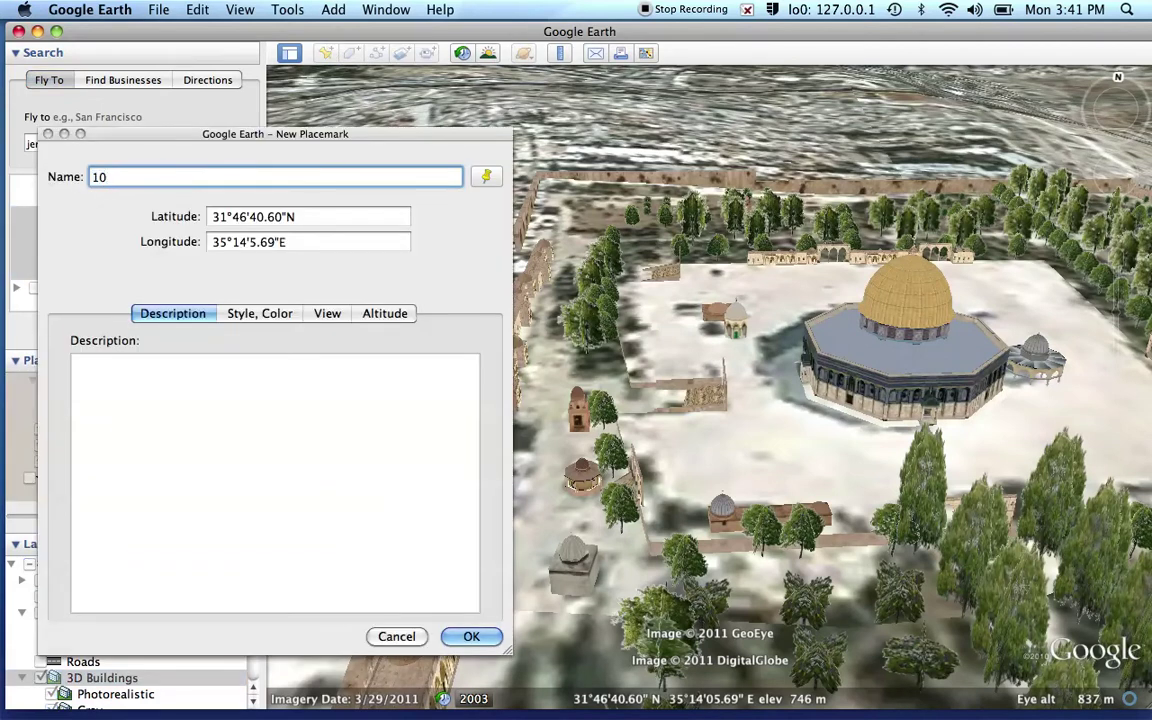
pyautogui.click(472, 636)
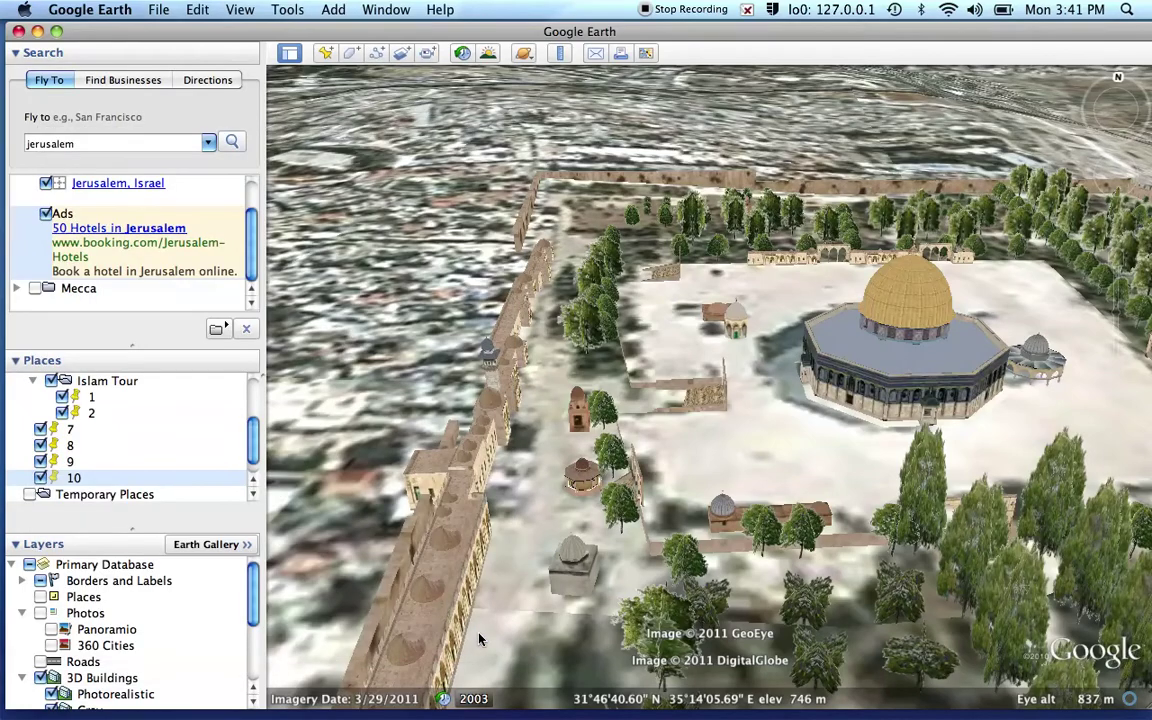
# Show the Photos layer and view the photos "Jerusalem, Dome of the Rock (Haram ash-Sharif), Detail" and "Entry to Dome of the Rock"
pyautogui.moveTo(825, 411); pyautogui.dragTo(771, 436)
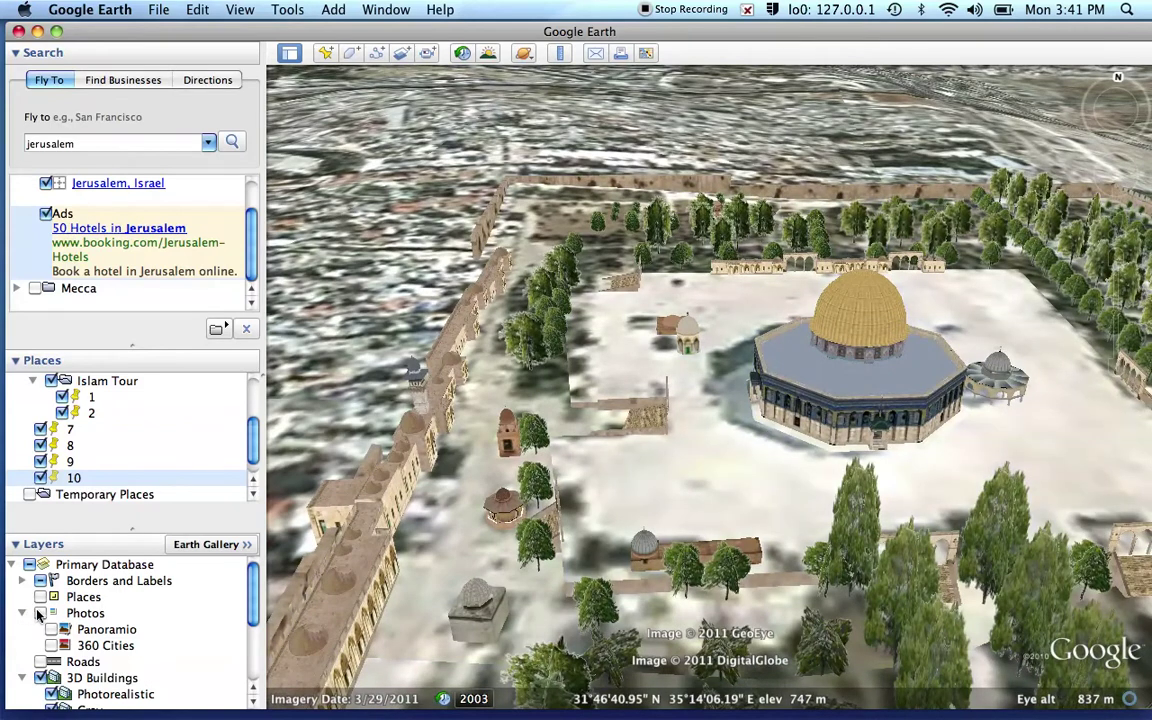
pyautogui.click(39, 613)
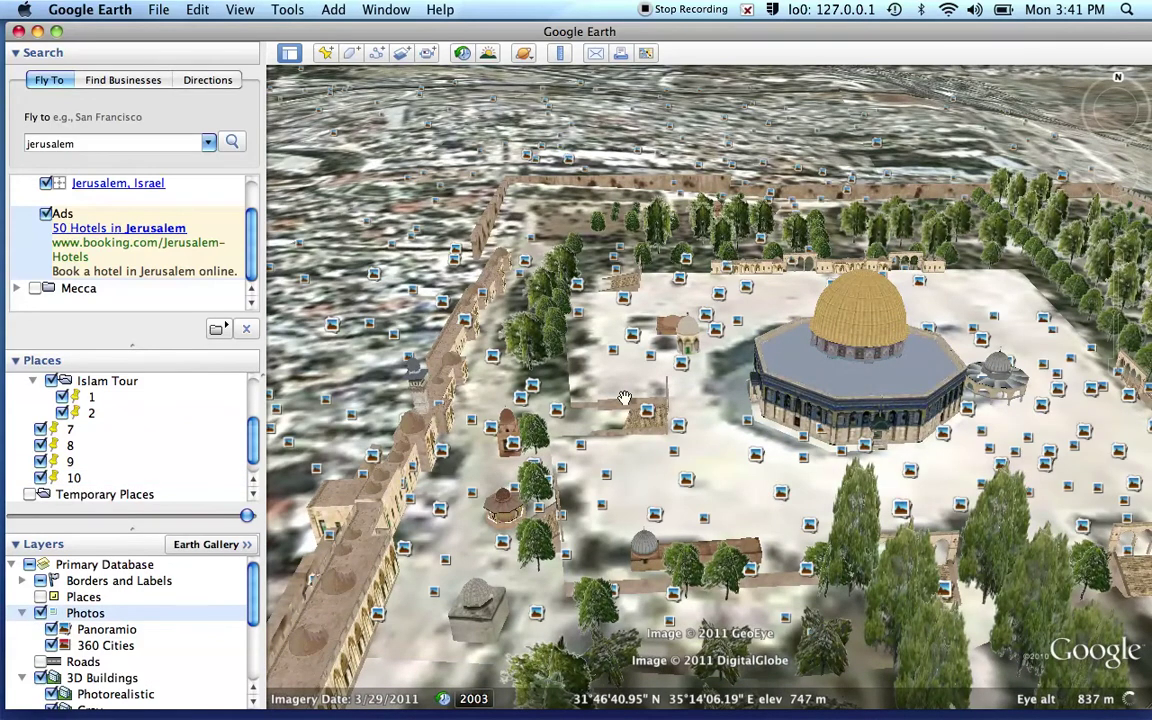
pyautogui.click(760, 463)
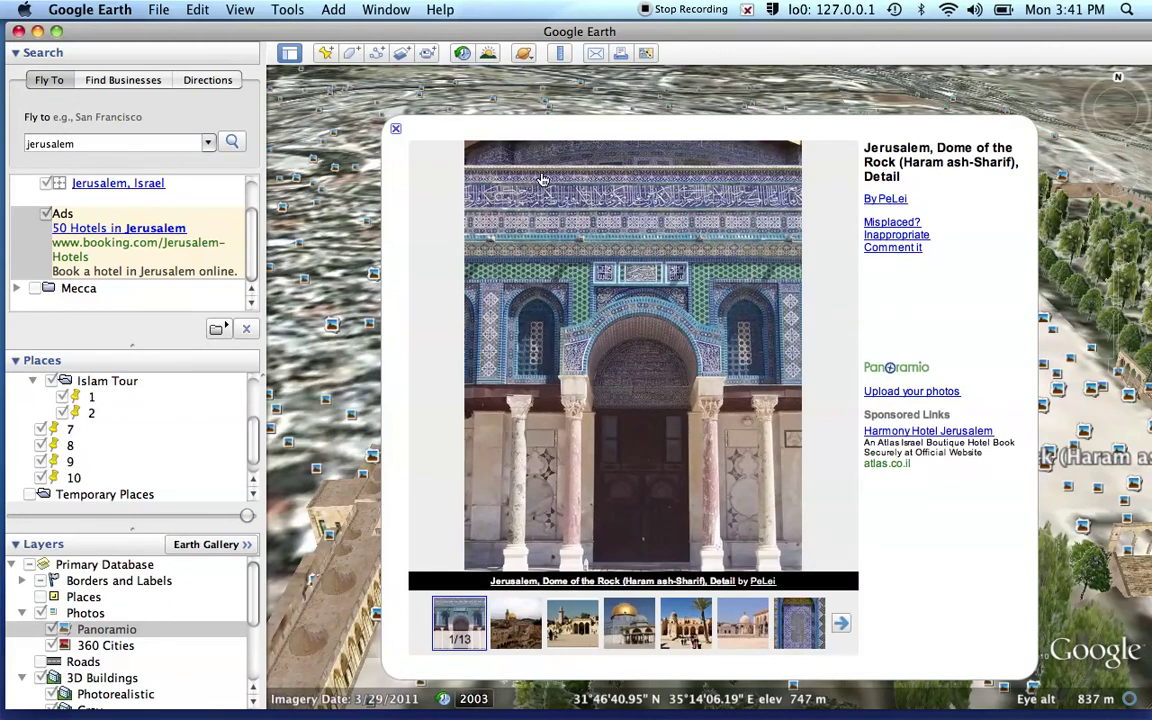
pyautogui.click(396, 131)
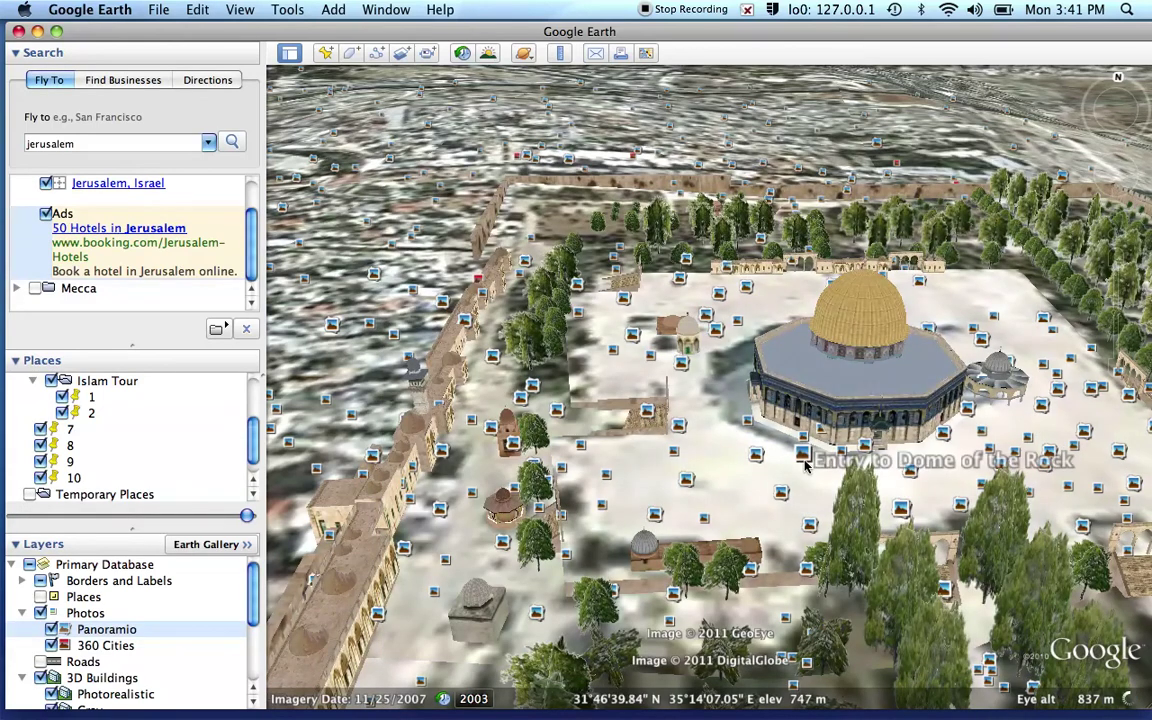
pyautogui.click(805, 462)
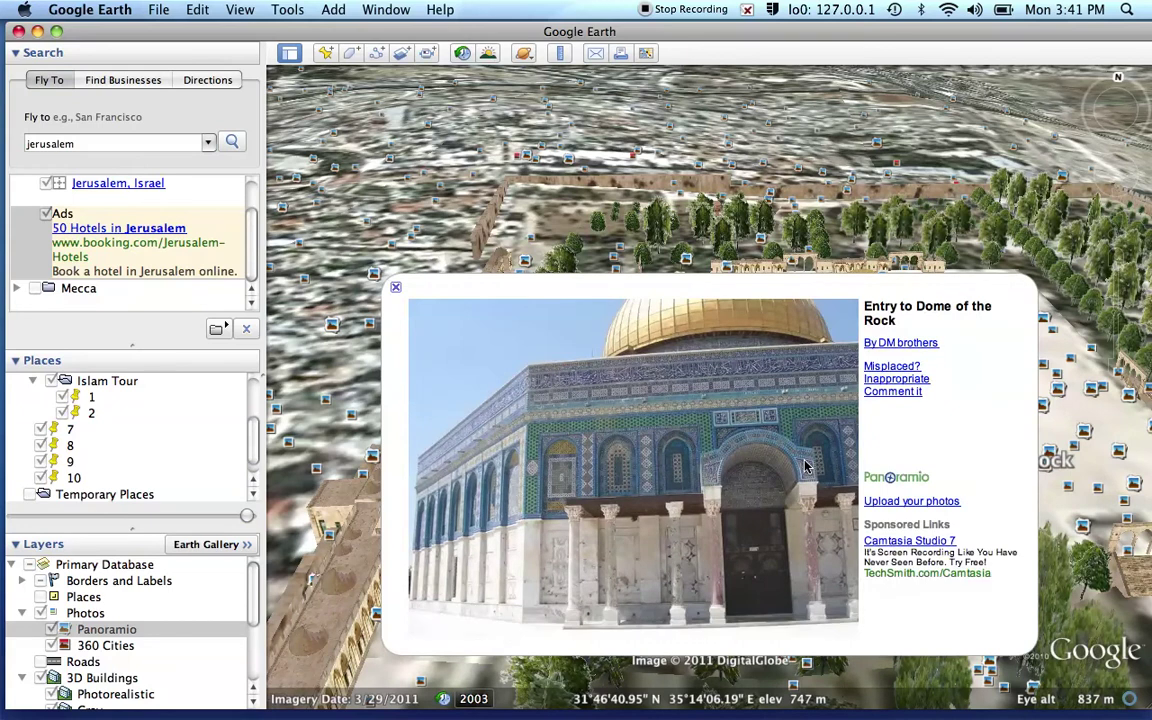
pyautogui.click(396, 289)
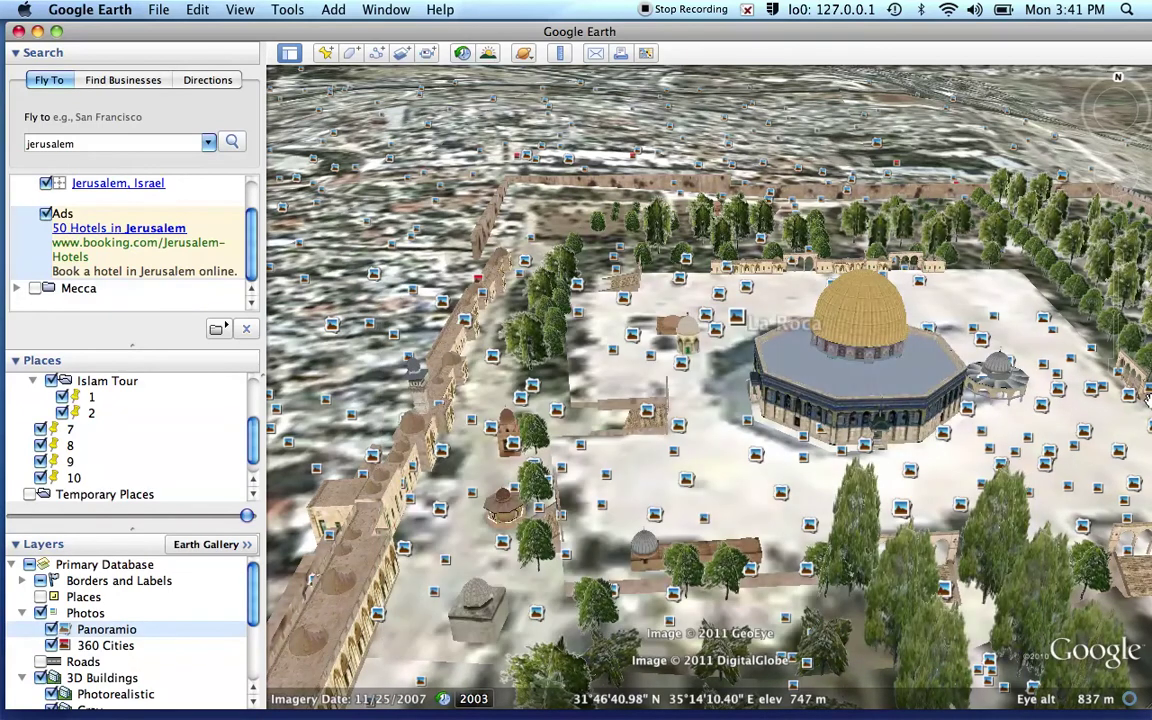
# Add a placemark named 11 at 31°44'36.37"N, 35°14'16.36"E, showing the whole globe from an eye altitude of about 16366 km
pyautogui.moveTo(1124, 300)
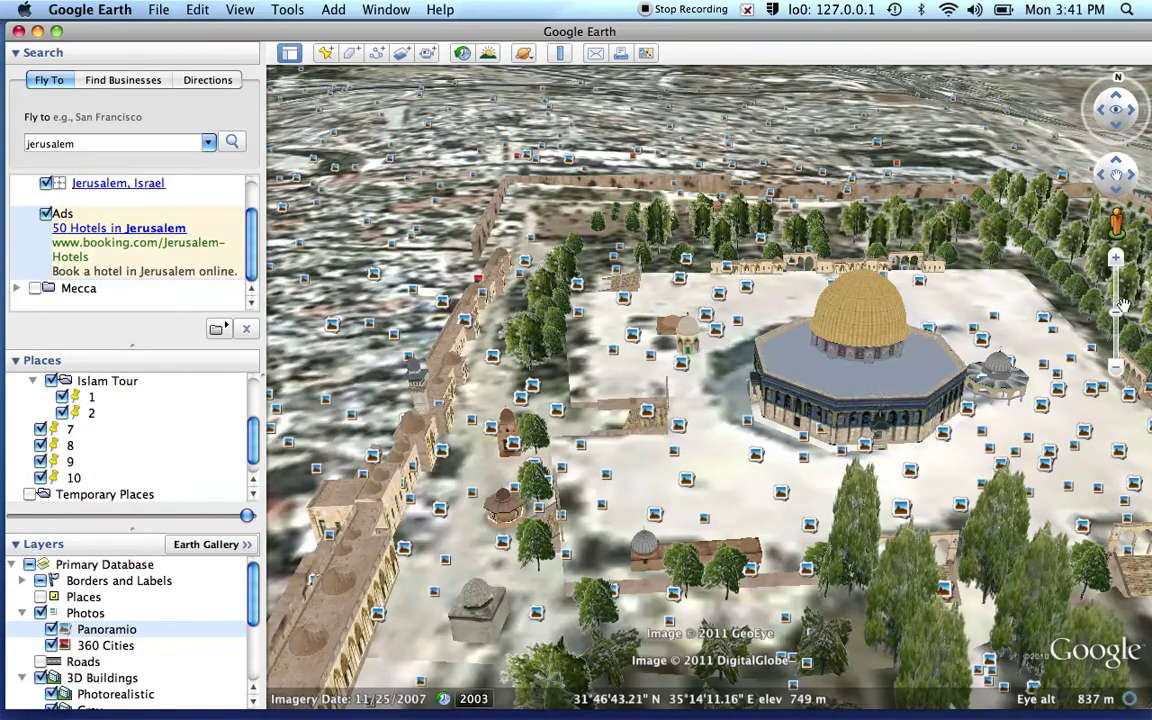
pyautogui.moveTo(1117, 314); pyautogui.dragTo(1111, 445)
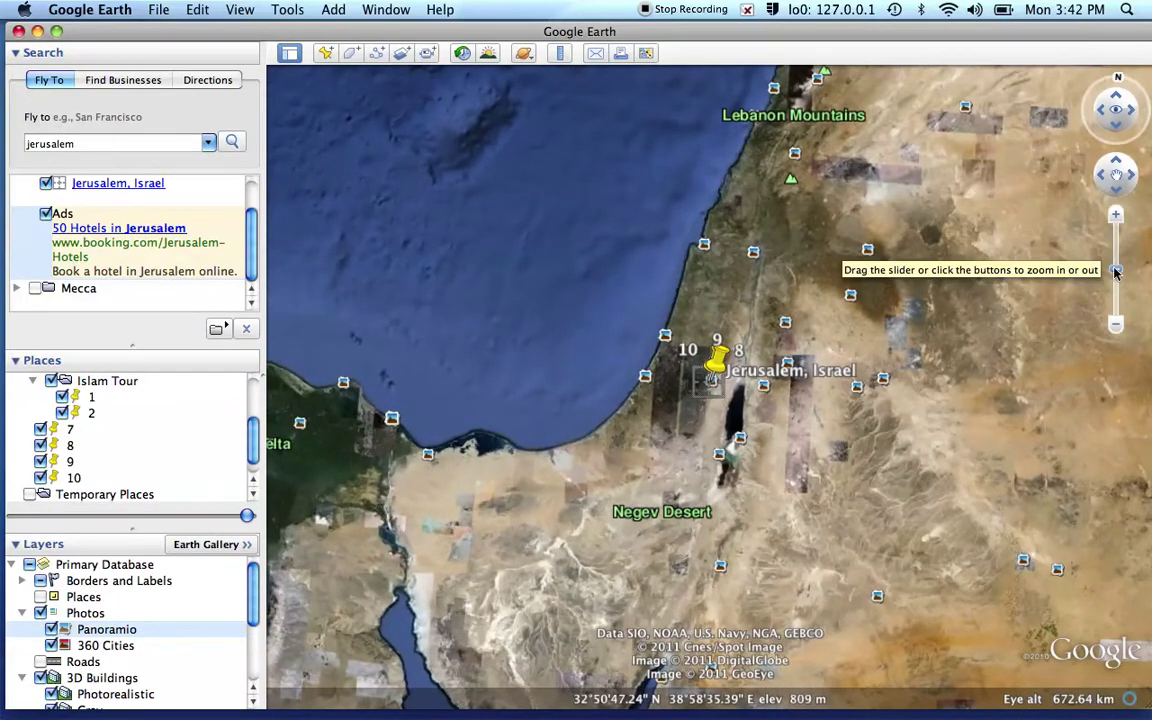
pyautogui.click(1116, 324)
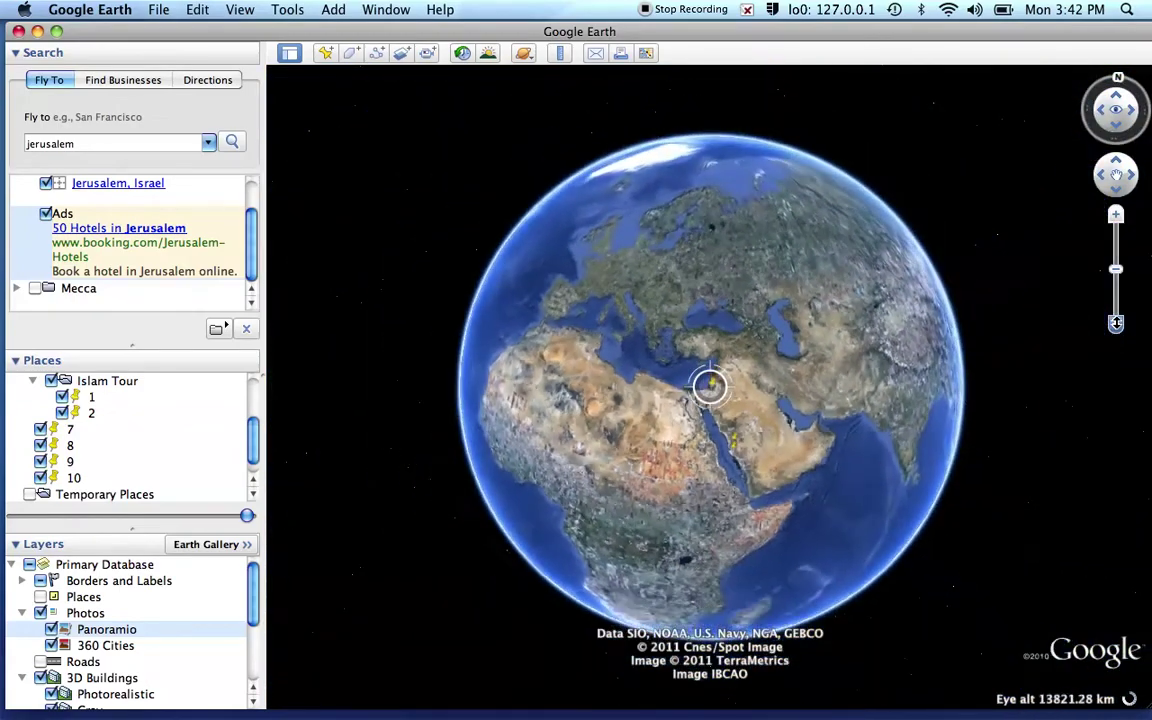
pyautogui.click(328, 52)
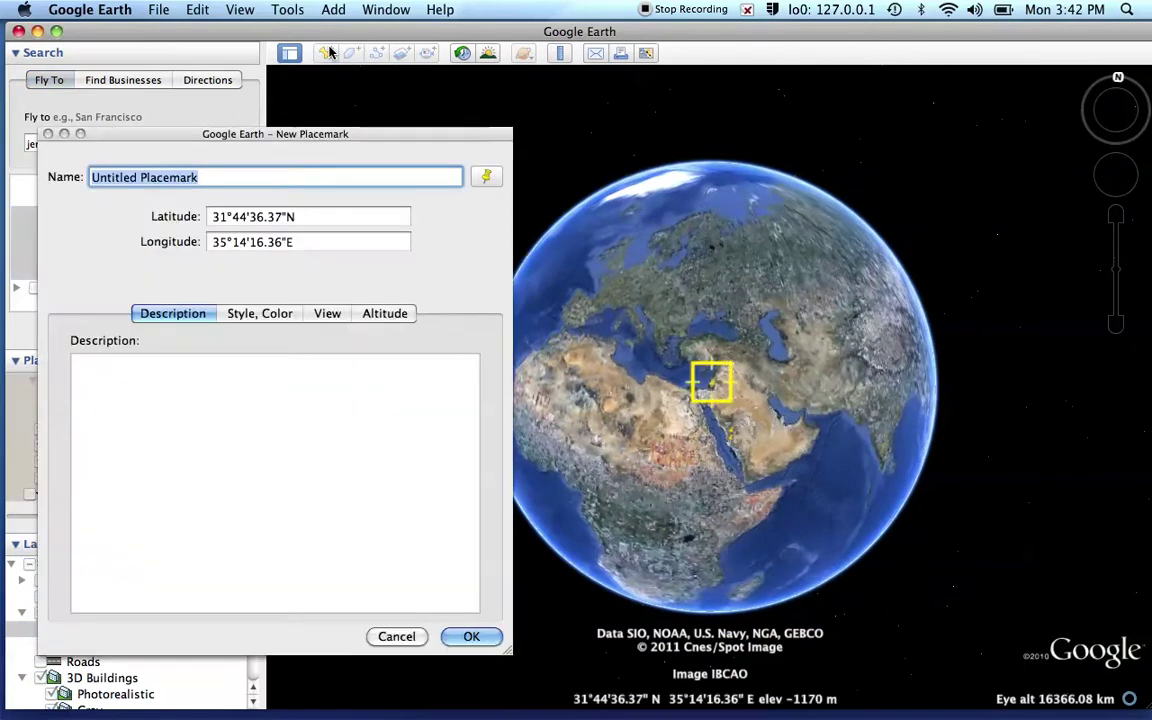
pyautogui.write('11')
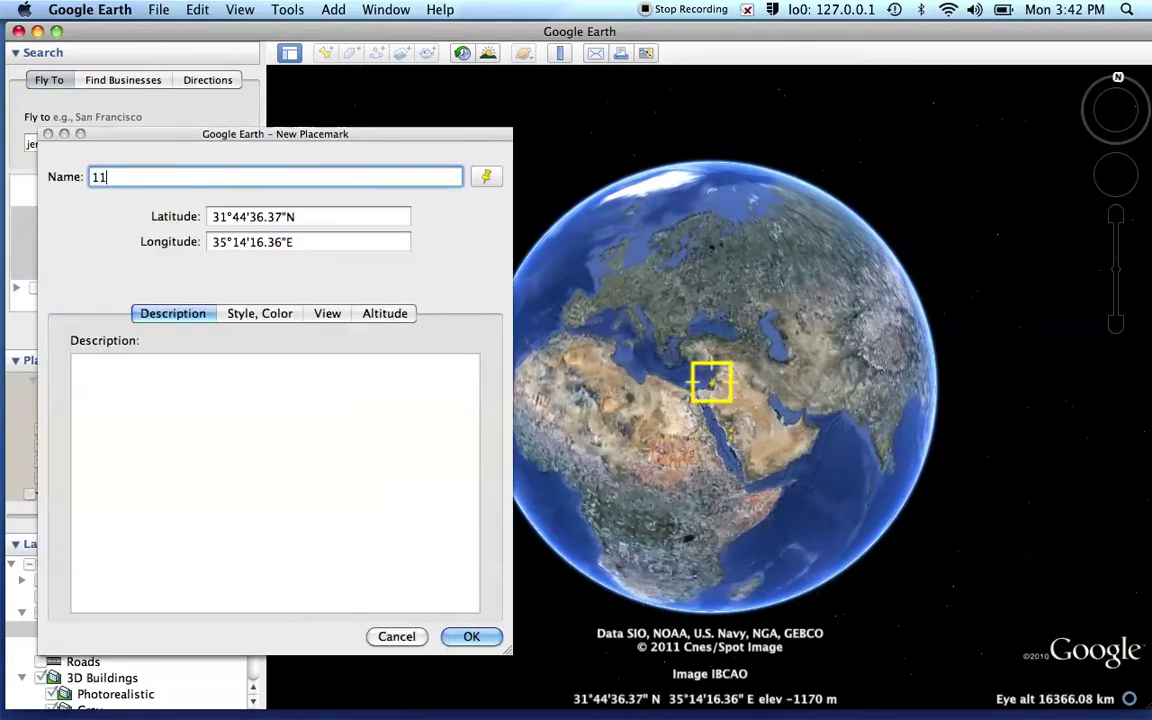
pyautogui.click(472, 636)
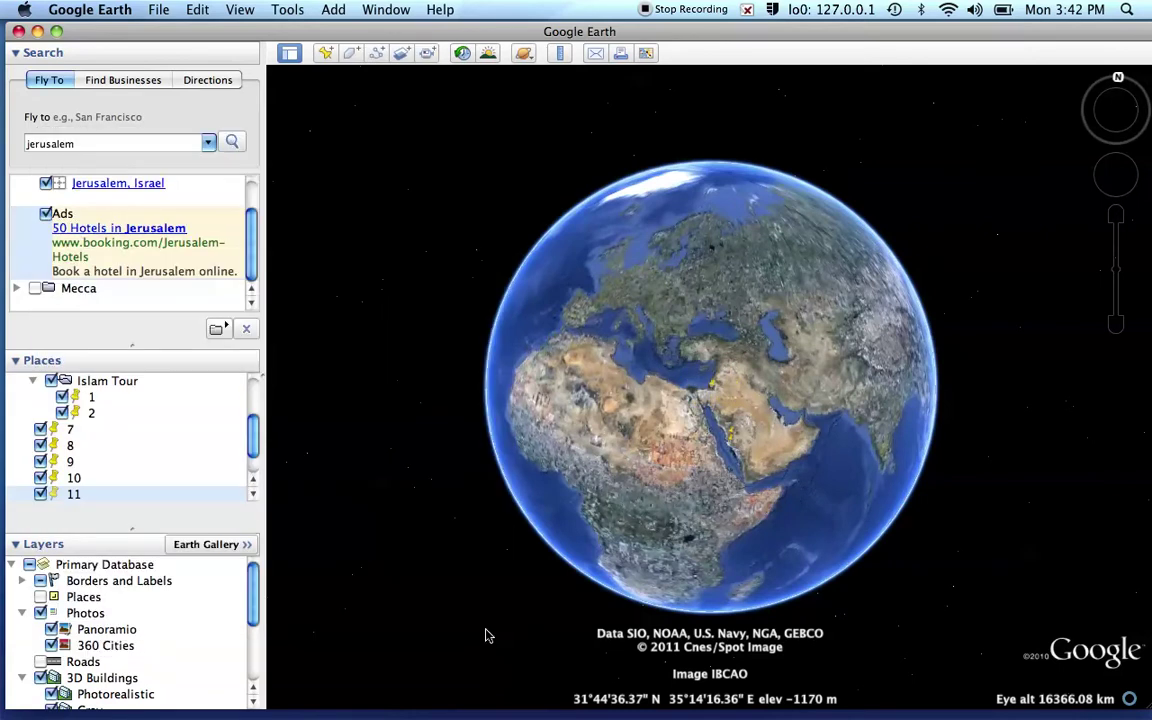